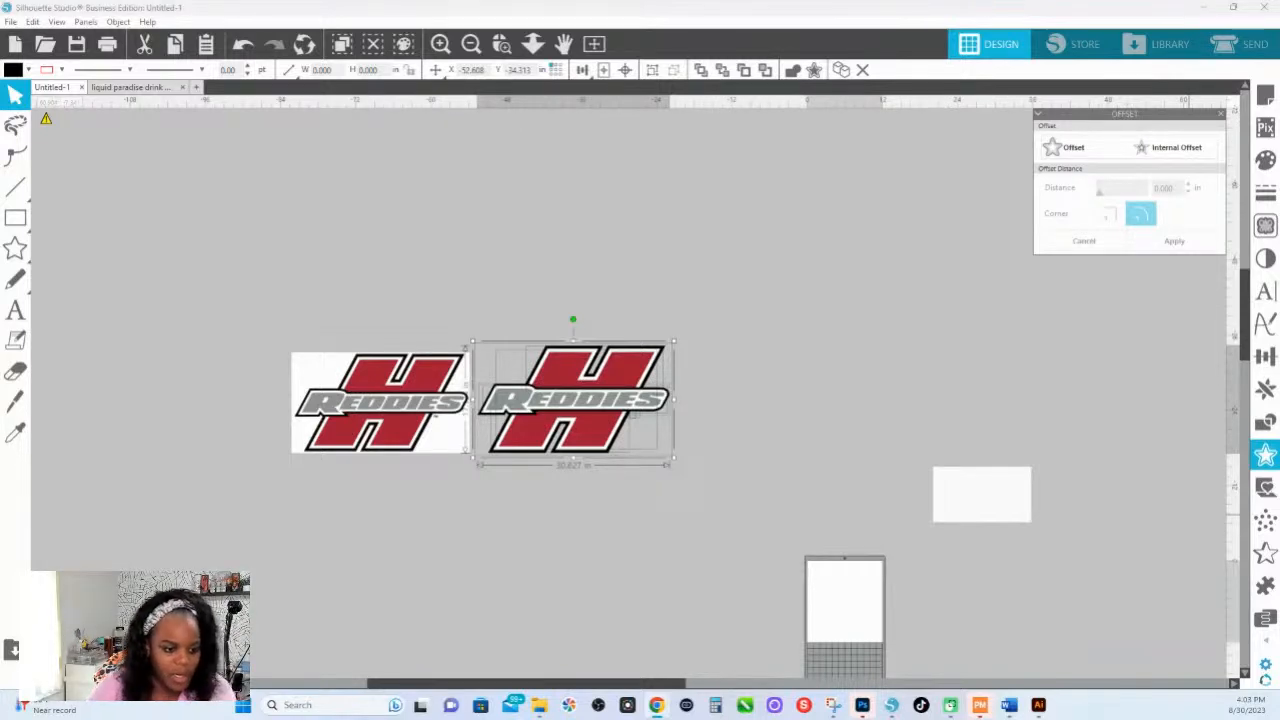
Duplicate the white-background Reddies logo image and place the copy beside the original, well clear of it.
{"action": "left_click_drag", "start_coordinate": [414, 320], "coordinate": [694, 295]}
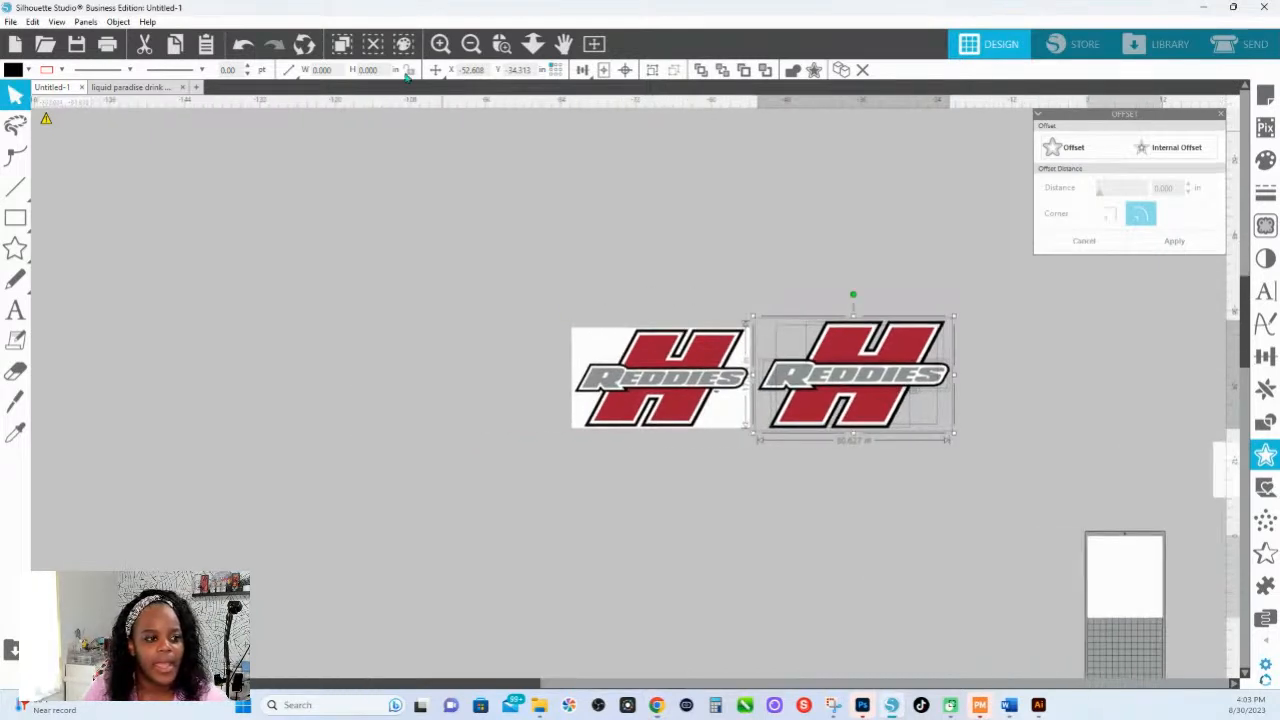
{"action": "left_click", "coordinate": [501, 44]}
{"action": "left_click_drag", "start_coordinate": [572, 323], "coordinate": [820, 460]}
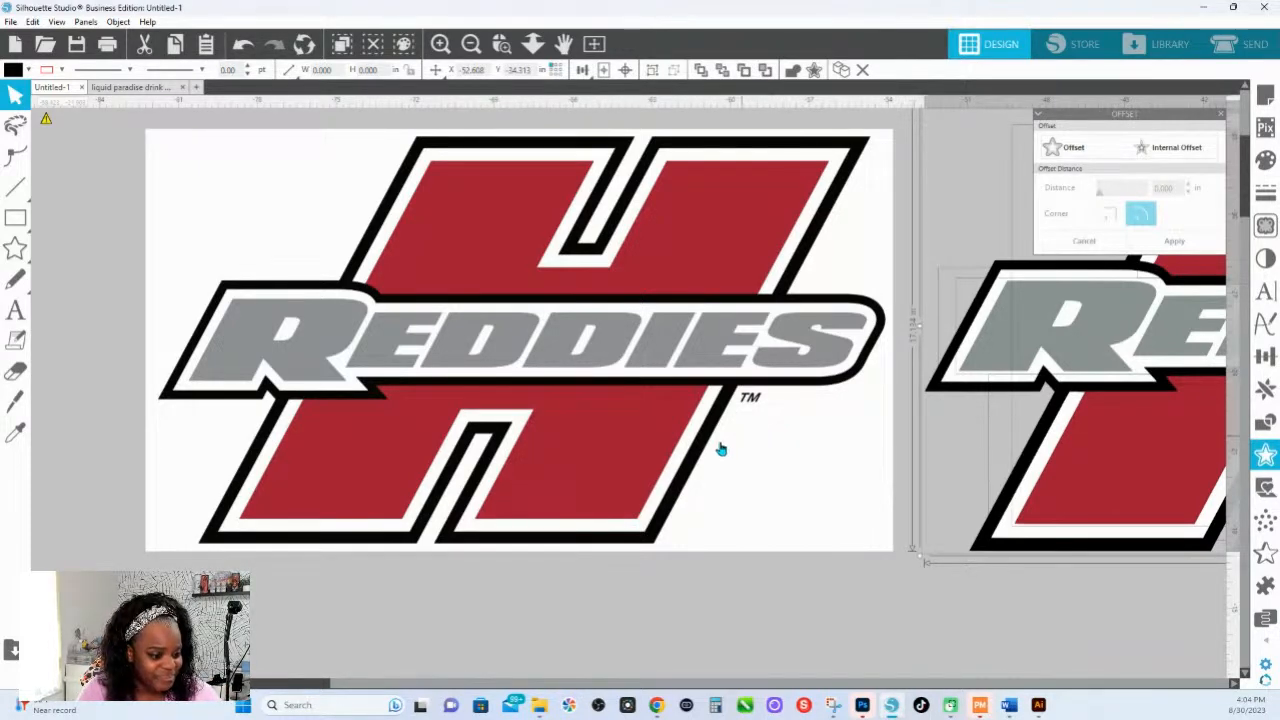
{"action": "left_click", "coordinate": [532, 44]}
{"action": "left_click_drag", "start_coordinate": [617, 323], "coordinate": [766, 371]}
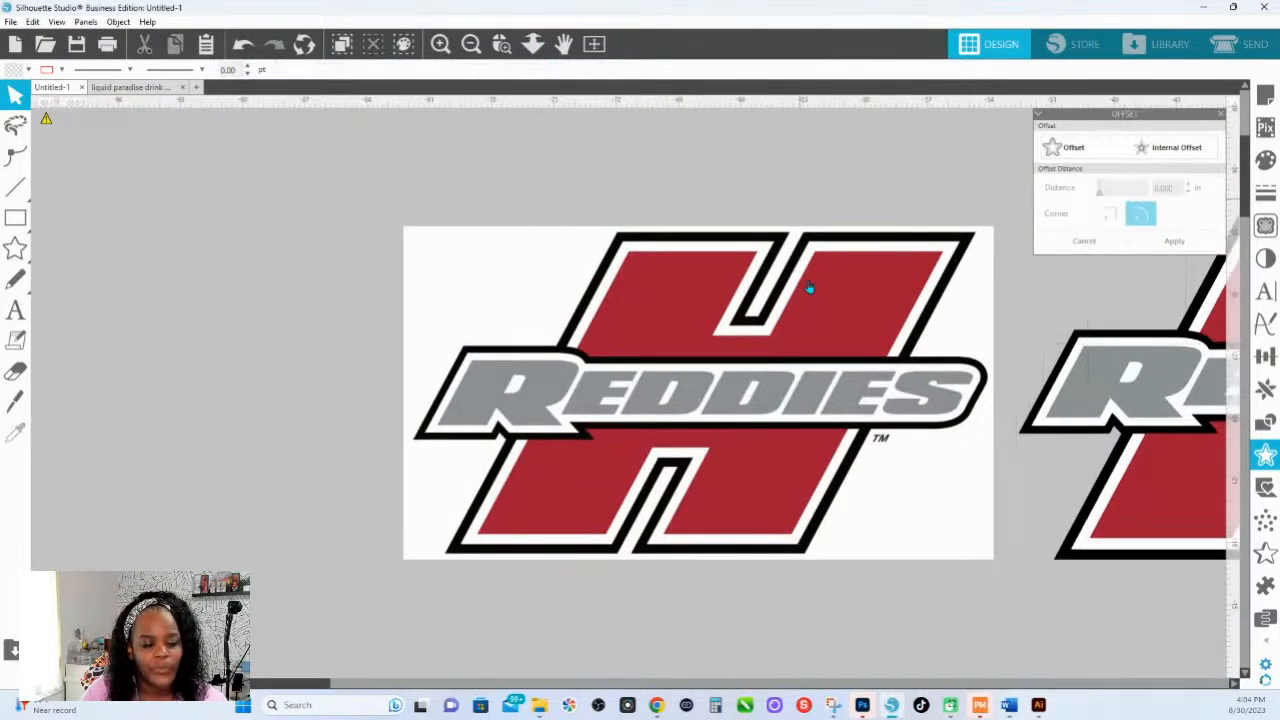
{"action": "left_click", "coordinate": [840, 380]}
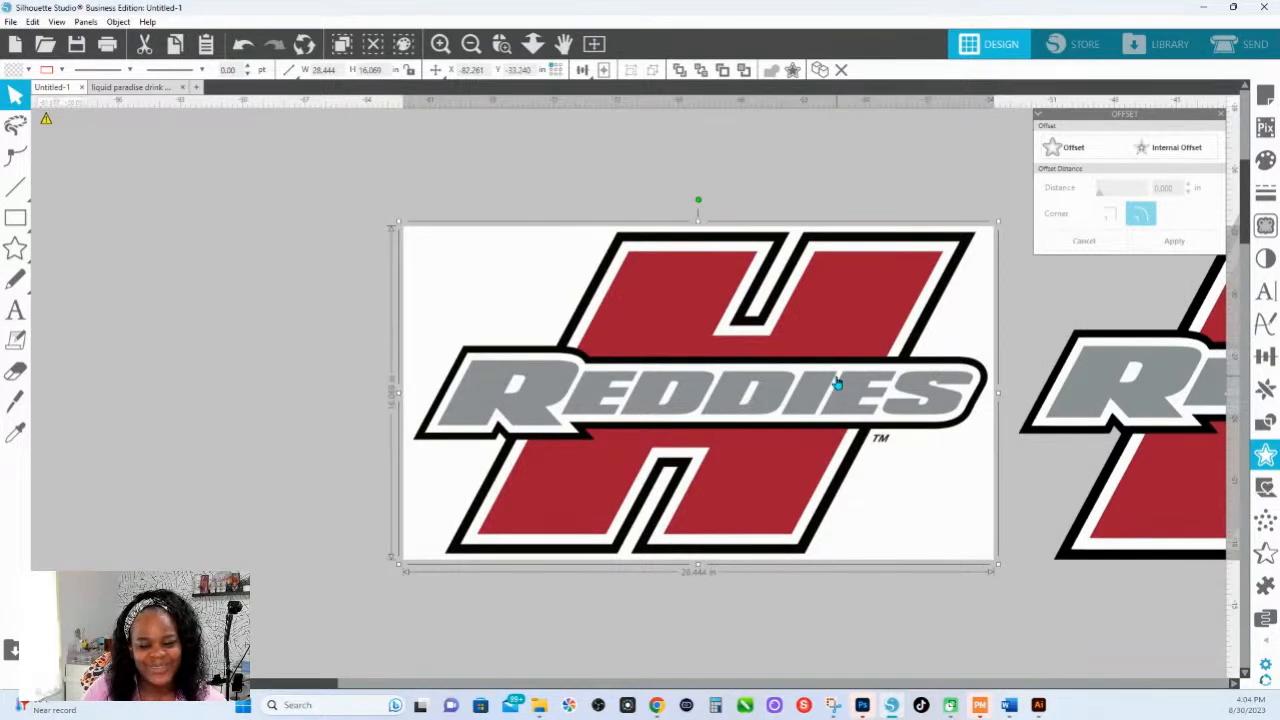
{"action": "right_click", "coordinate": [838, 383]}
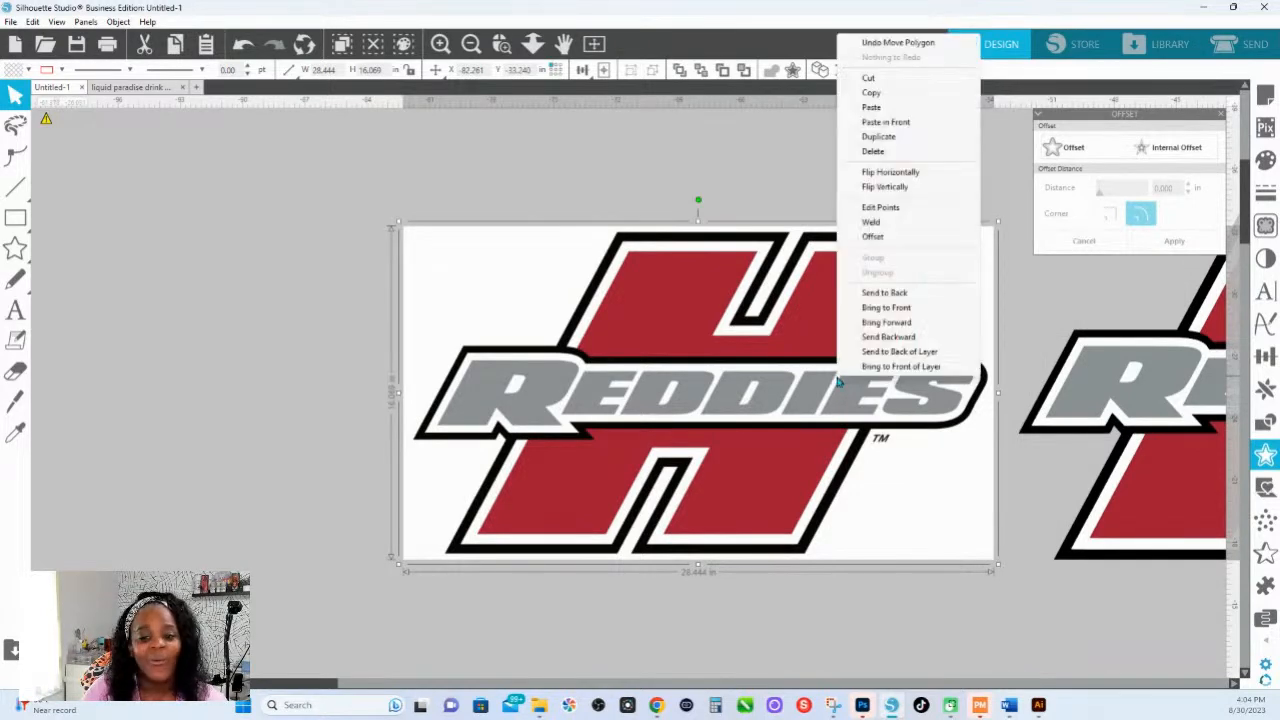
{"action": "left_click", "coordinate": [888, 137]}
{"action": "left_click_drag", "start_coordinate": [914, 466], "coordinate": [75, 280]}
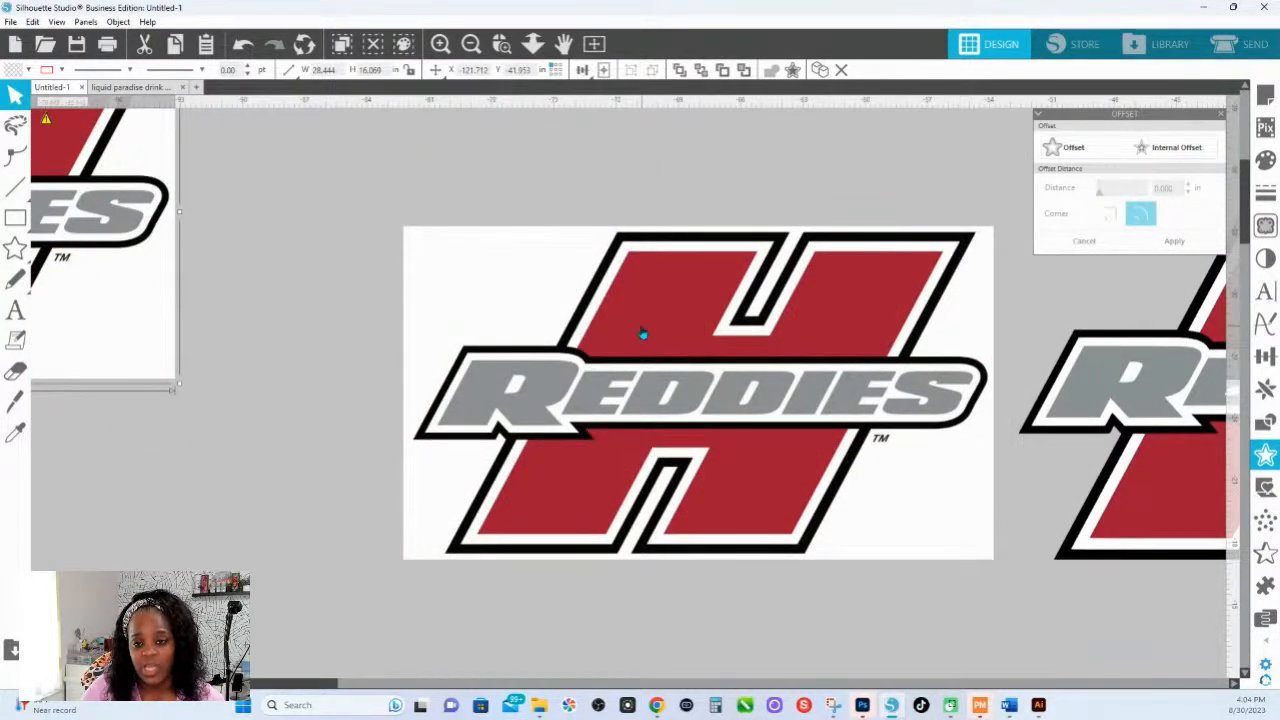
{"action": "left_click_drag", "start_coordinate": [704, 336], "coordinate": [684, 327]}
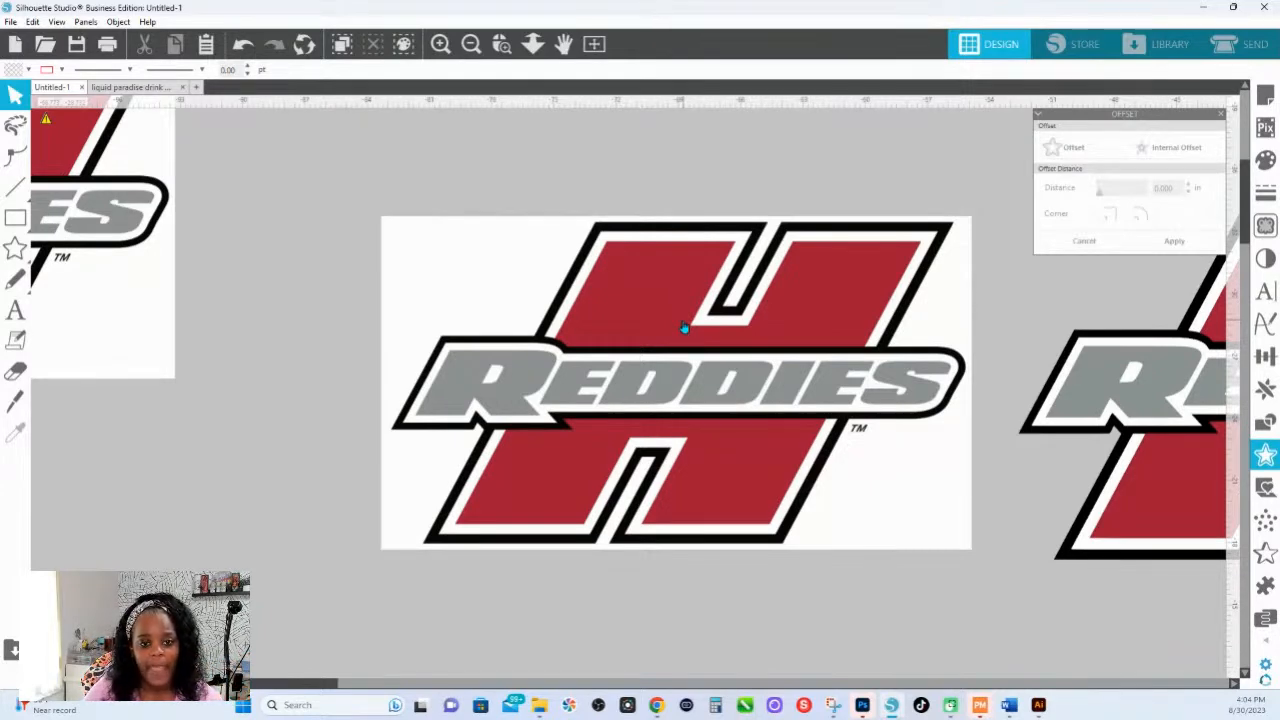
Open the Trace tool and look through its area, color and magnet tracing modes.
{"action": "left_click", "coordinate": [1266, 228]}
{"action": "mouse_move", "coordinate": [1143, 117]}
{"action": "left_mouse_down"}
{"action": "mouse_move", "coordinate": [809, 197]}
{"action": "mouse_move", "coordinate": [710, 244]}
{"action": "mouse_move", "coordinate": [706, 226]}
{"action": "left_mouse_up"}
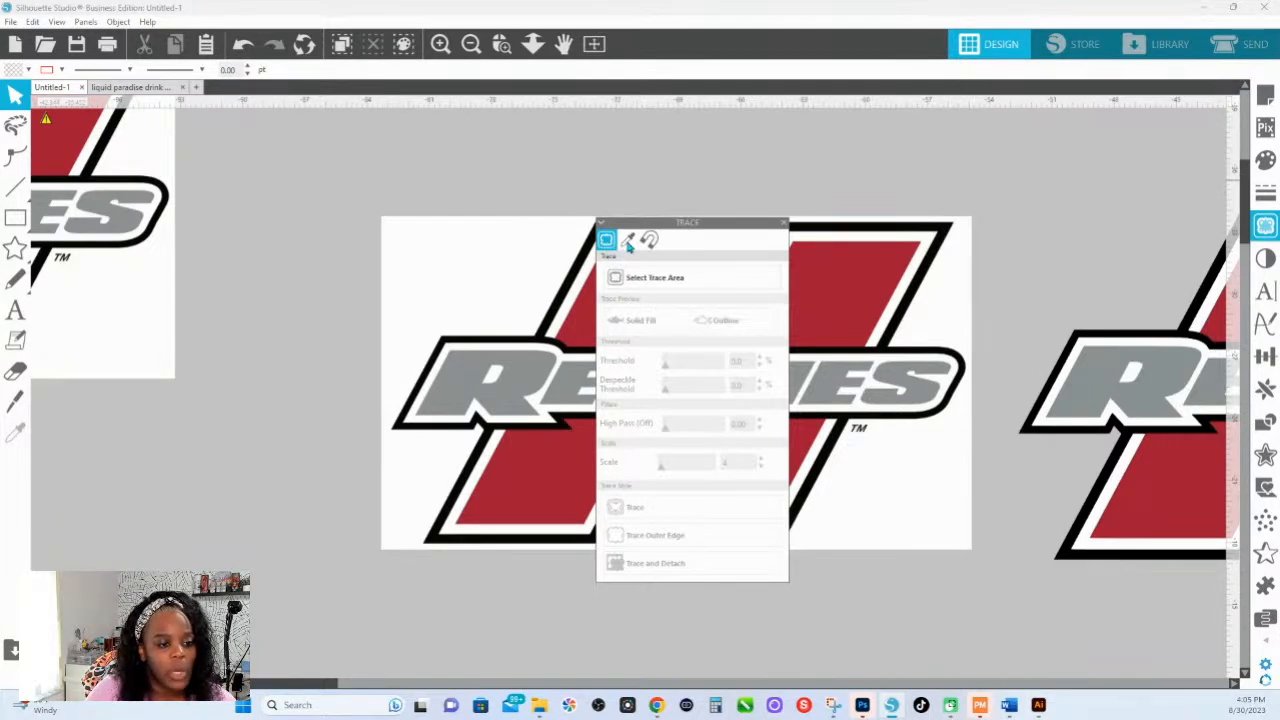
{"action": "left_click", "coordinate": [666, 276]}
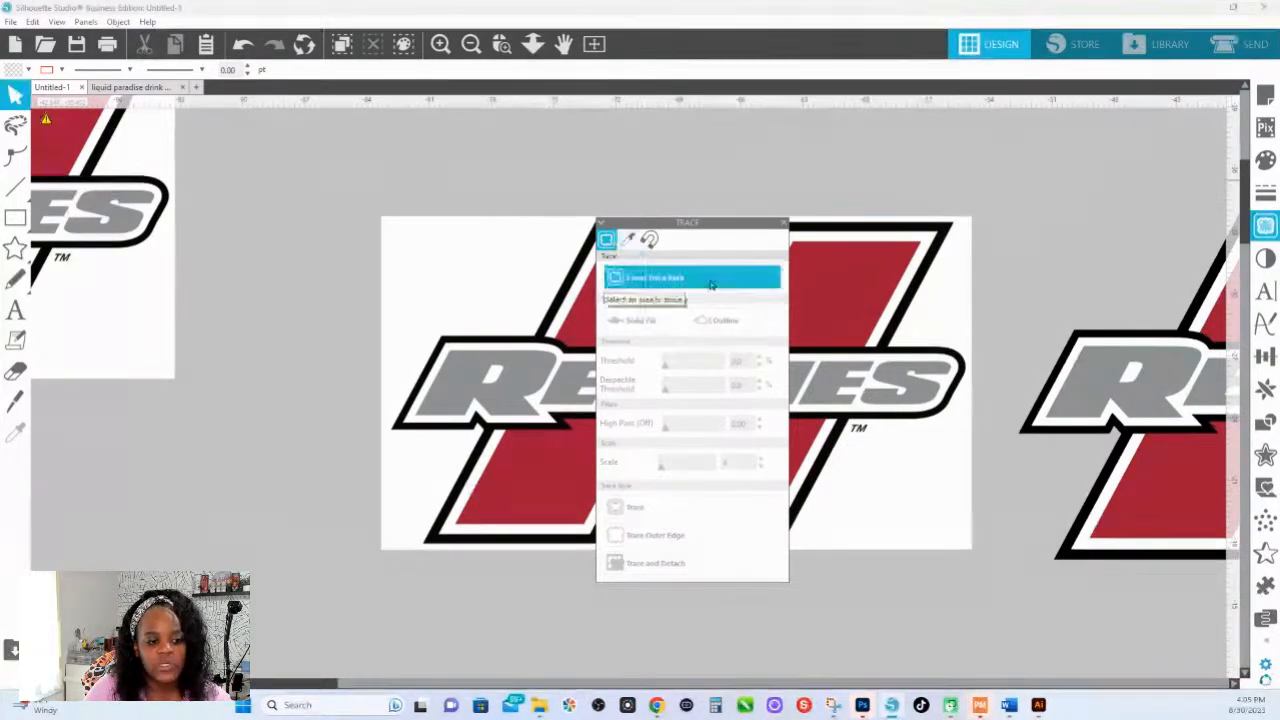
{"action": "left_click", "coordinate": [629, 241]}
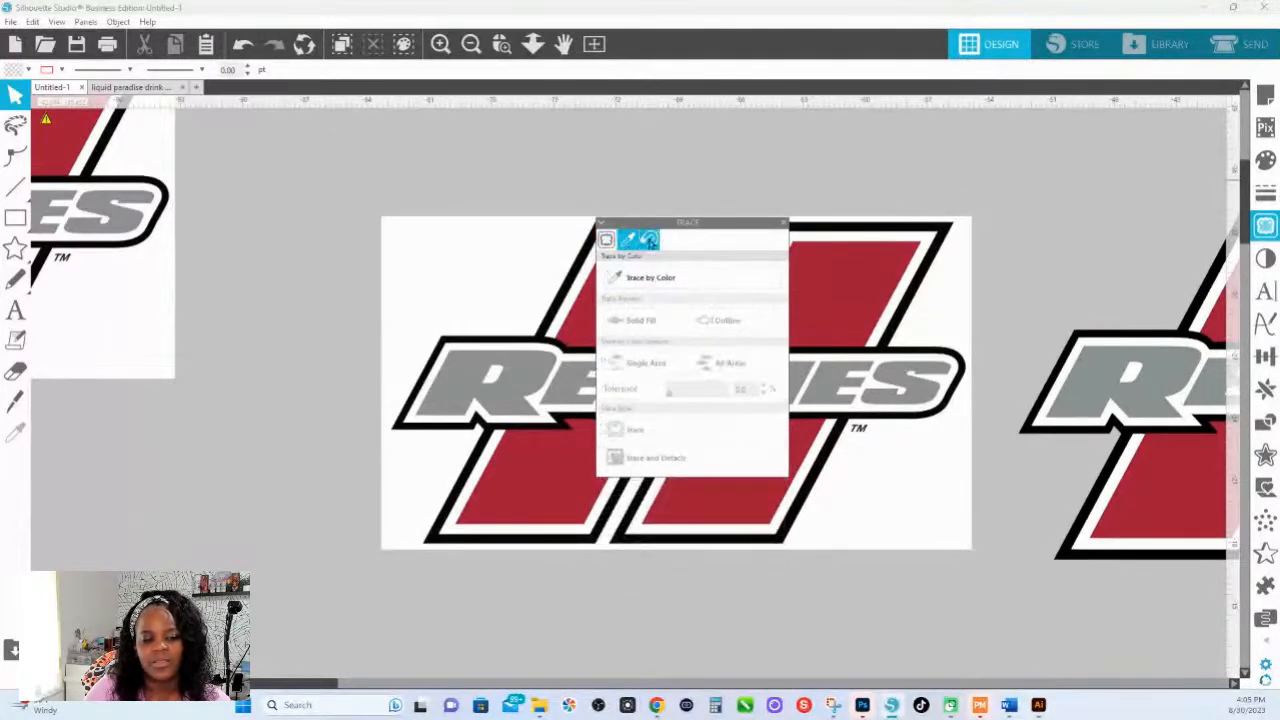
{"action": "left_click", "coordinate": [649, 241]}
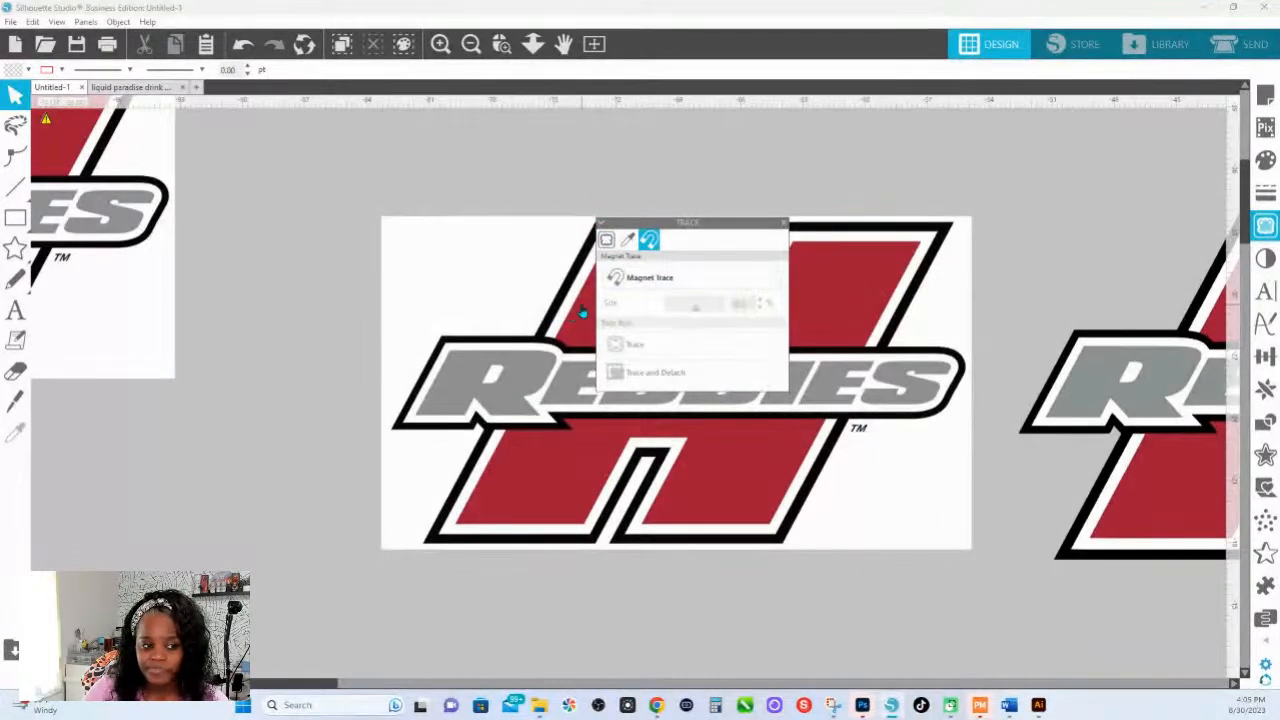
{"action": "left_click_drag", "start_coordinate": [626, 221], "coordinate": [878, 157]}
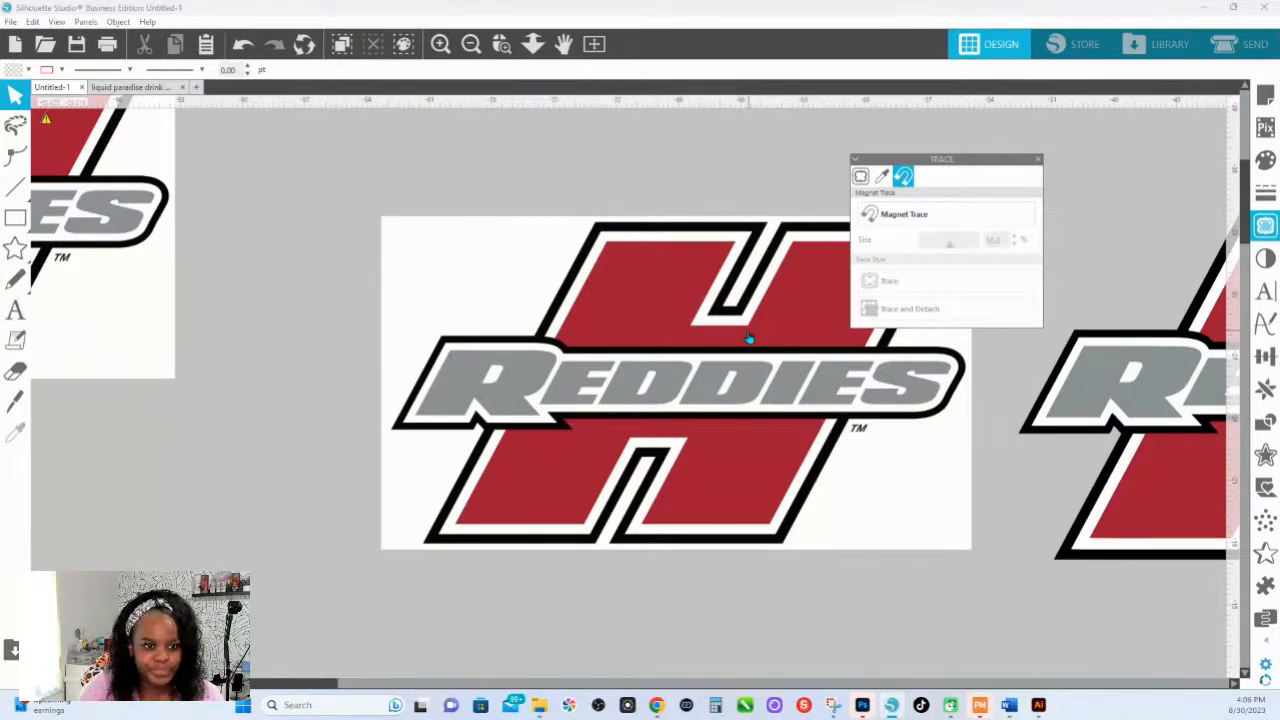
{"action": "left_click_drag", "start_coordinate": [878, 158], "coordinate": [836, 108]}
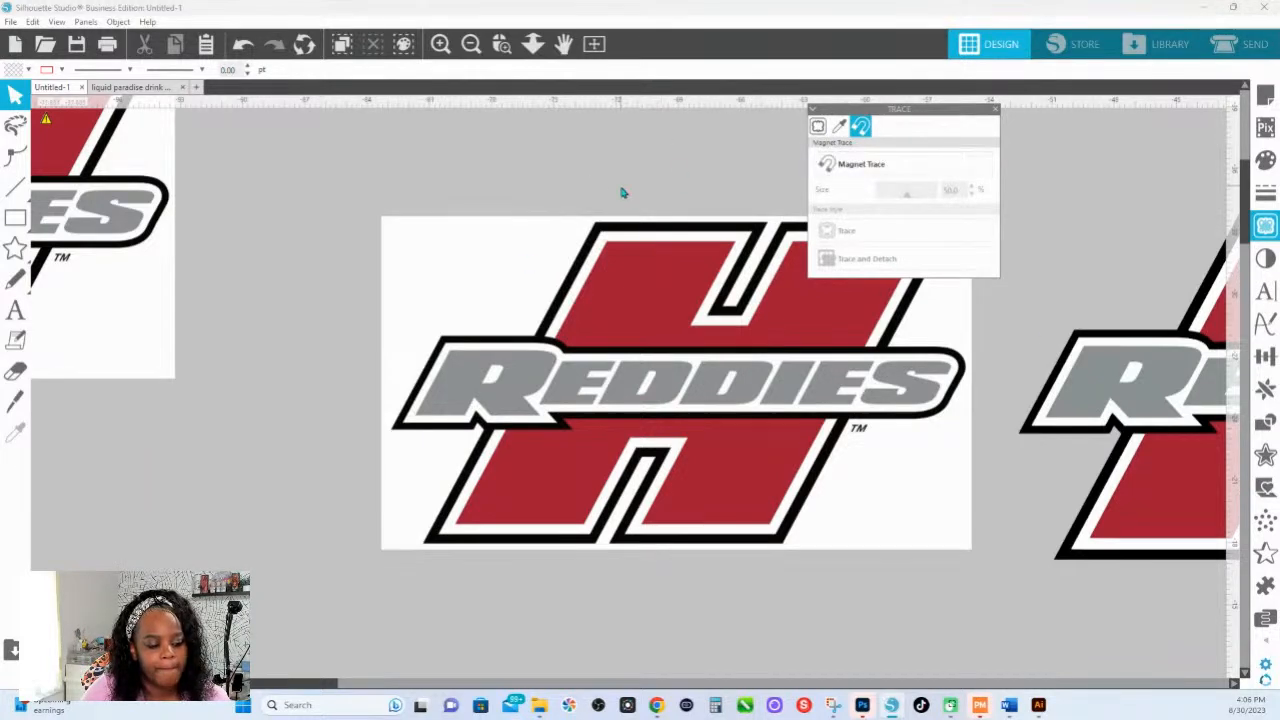
Trace the logo's red H by color across all areas, with a tolerance of 12%.
{"action": "left_click", "coordinate": [840, 128]}
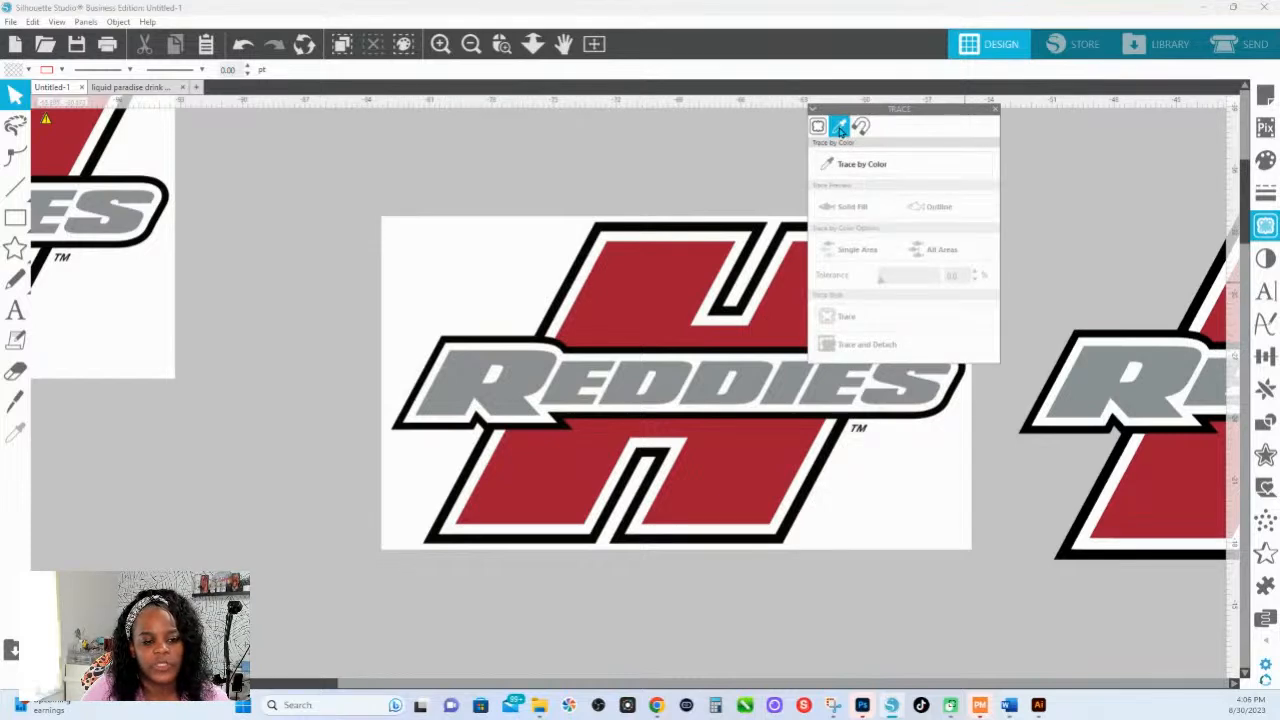
{"action": "left_click", "coordinate": [875, 170]}
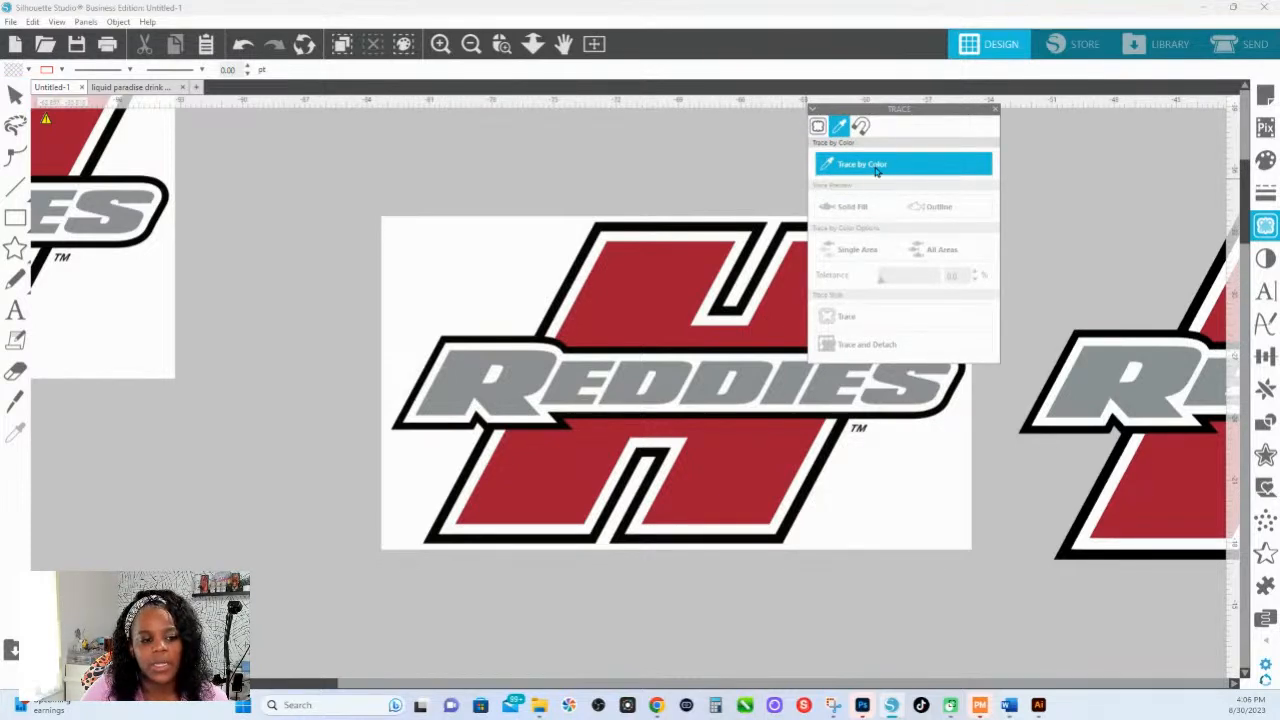
{"action": "left_click", "coordinate": [672, 268]}
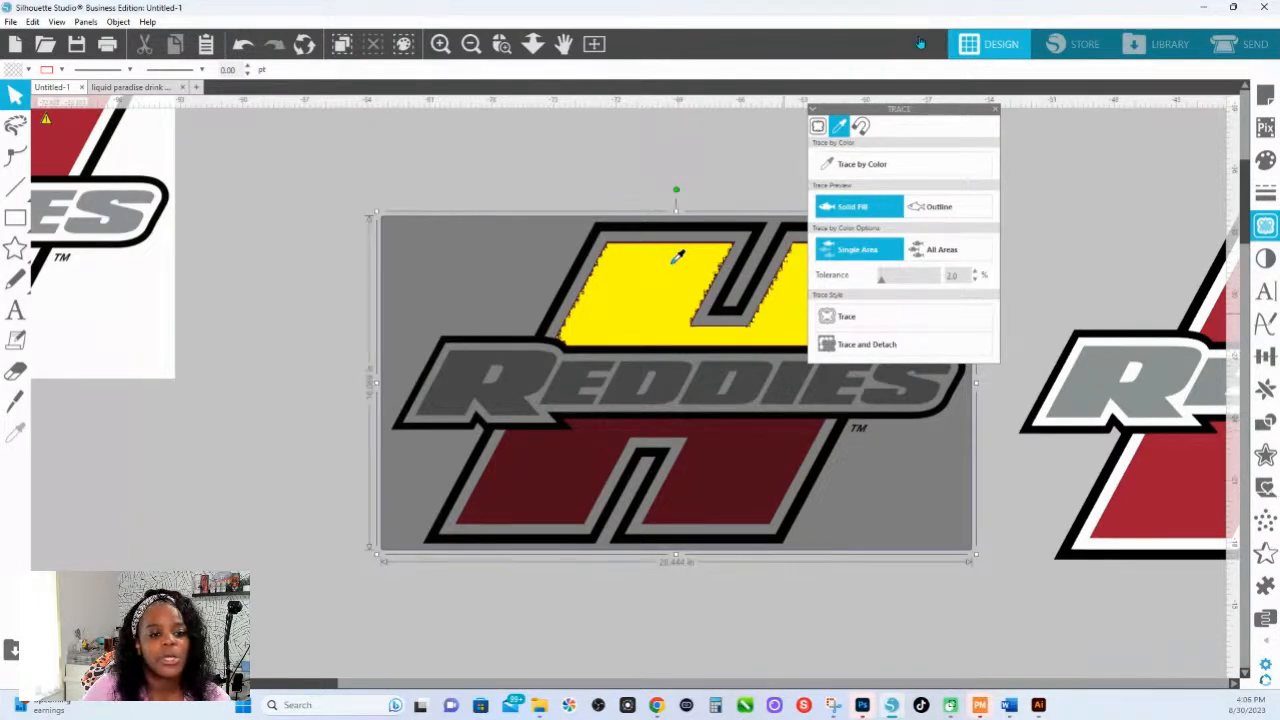
{"action": "left_click_drag", "start_coordinate": [910, 105], "coordinate": [788, 106]}
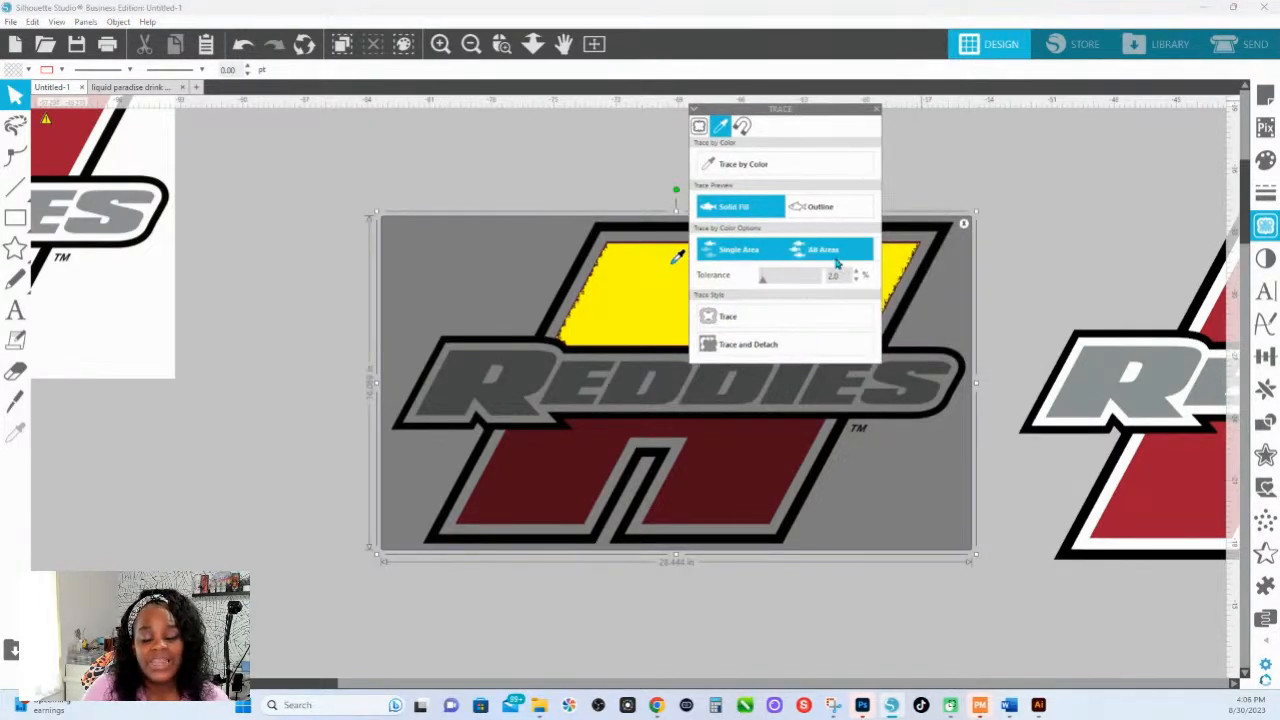
{"action": "left_click", "coordinate": [836, 258]}
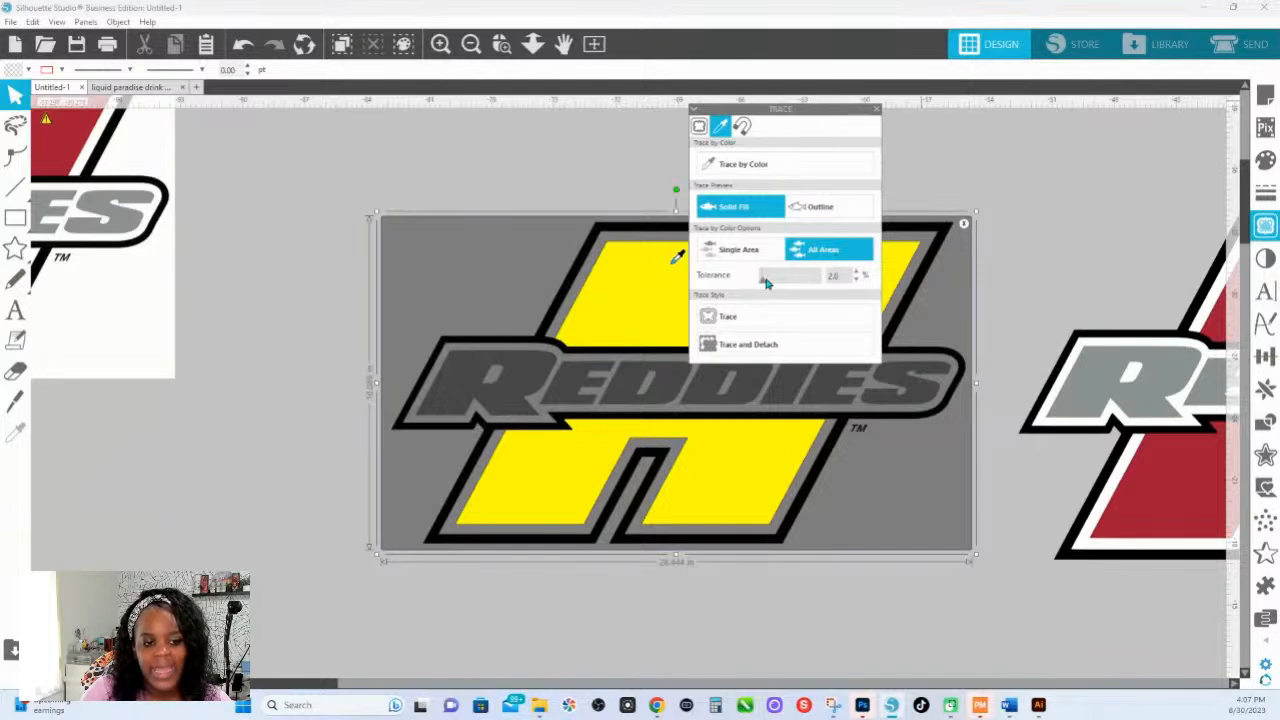
{"action": "left_click_drag", "start_coordinate": [763, 283], "coordinate": [769, 283]}
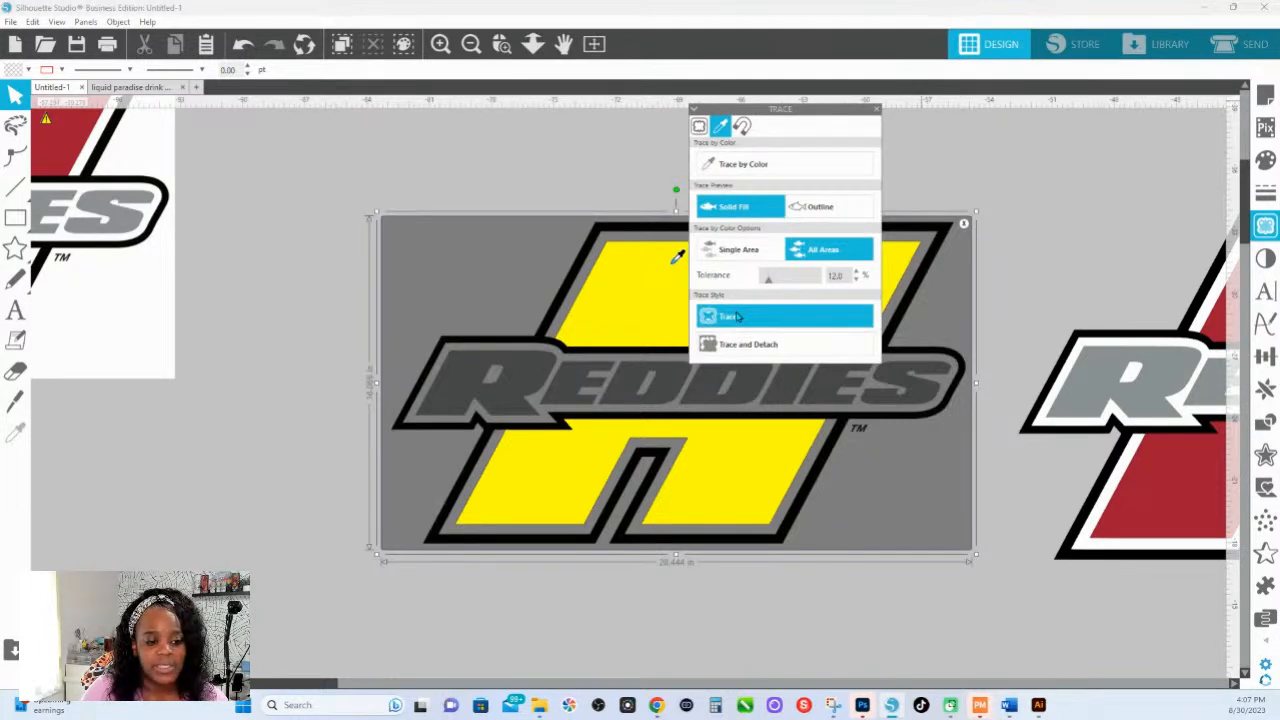
{"action": "left_click", "coordinate": [736, 316]}
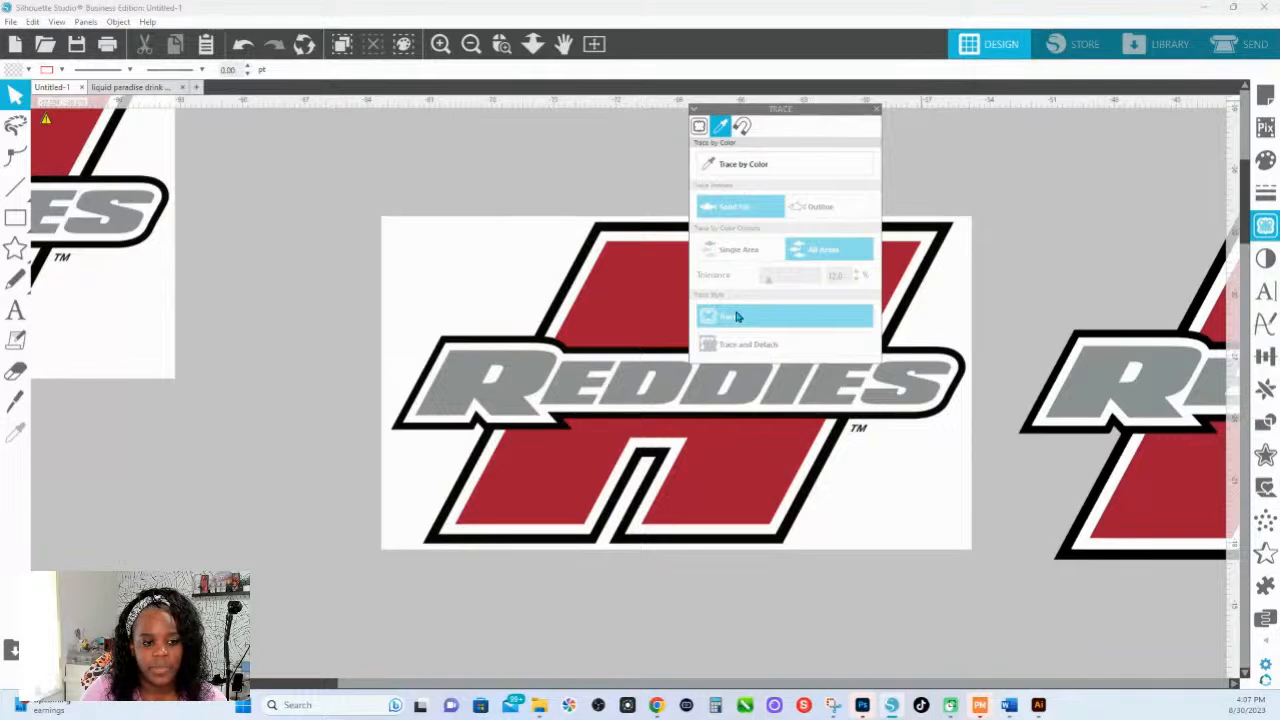
Trace the whole logo from a selected trace area around it, with threshold 64% and scale 4.
{"action": "left_click", "coordinate": [699, 127]}
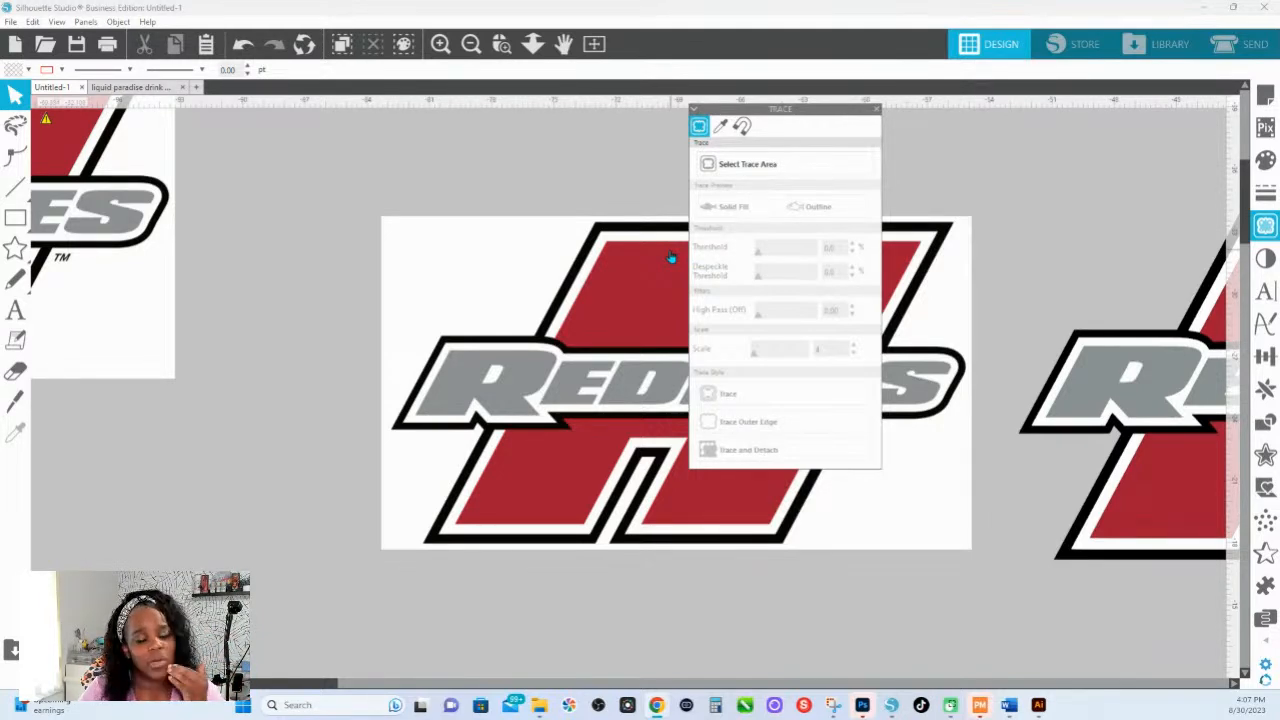
{"action": "left_click", "coordinate": [708, 163]}
{"action": "mouse_move", "coordinate": [322, 178]}
{"action": "left_mouse_down"}
{"action": "mouse_move", "coordinate": [1022, 566]}
{"action": "mouse_move", "coordinate": [1016, 609]}
{"action": "left_mouse_up"}
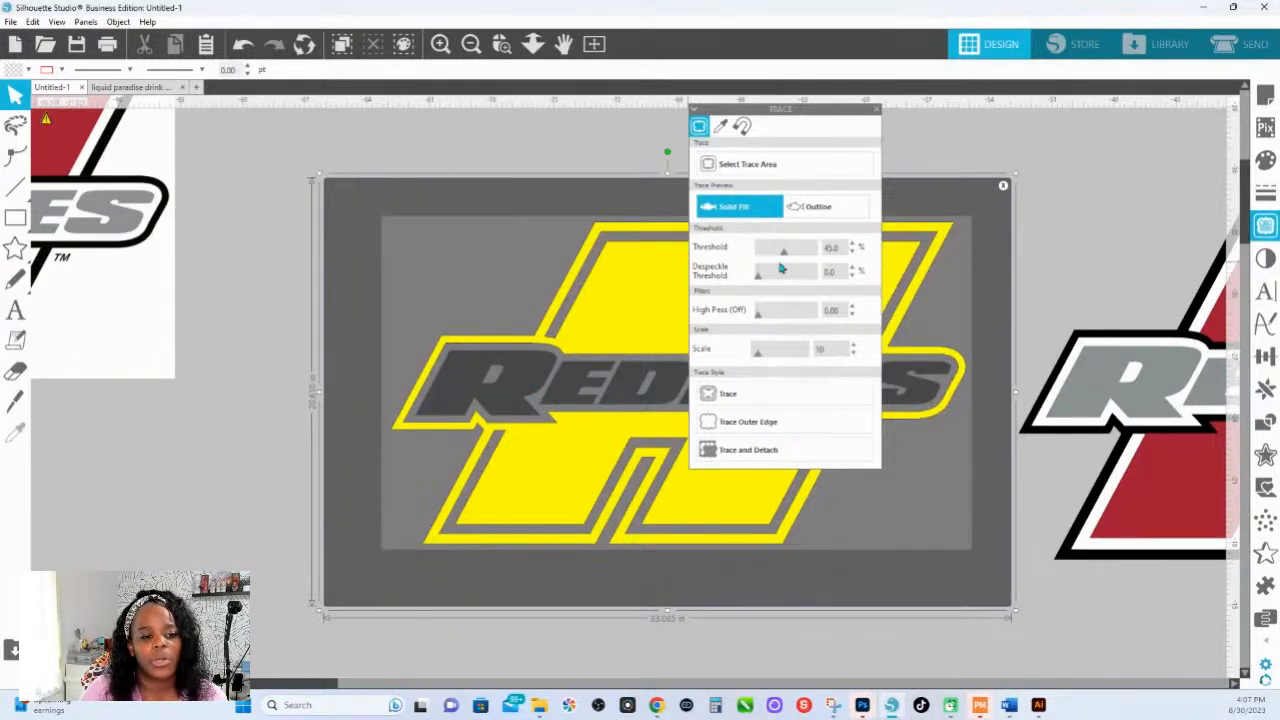
{"action": "left_click_drag", "start_coordinate": [786, 252], "coordinate": [795, 257]}
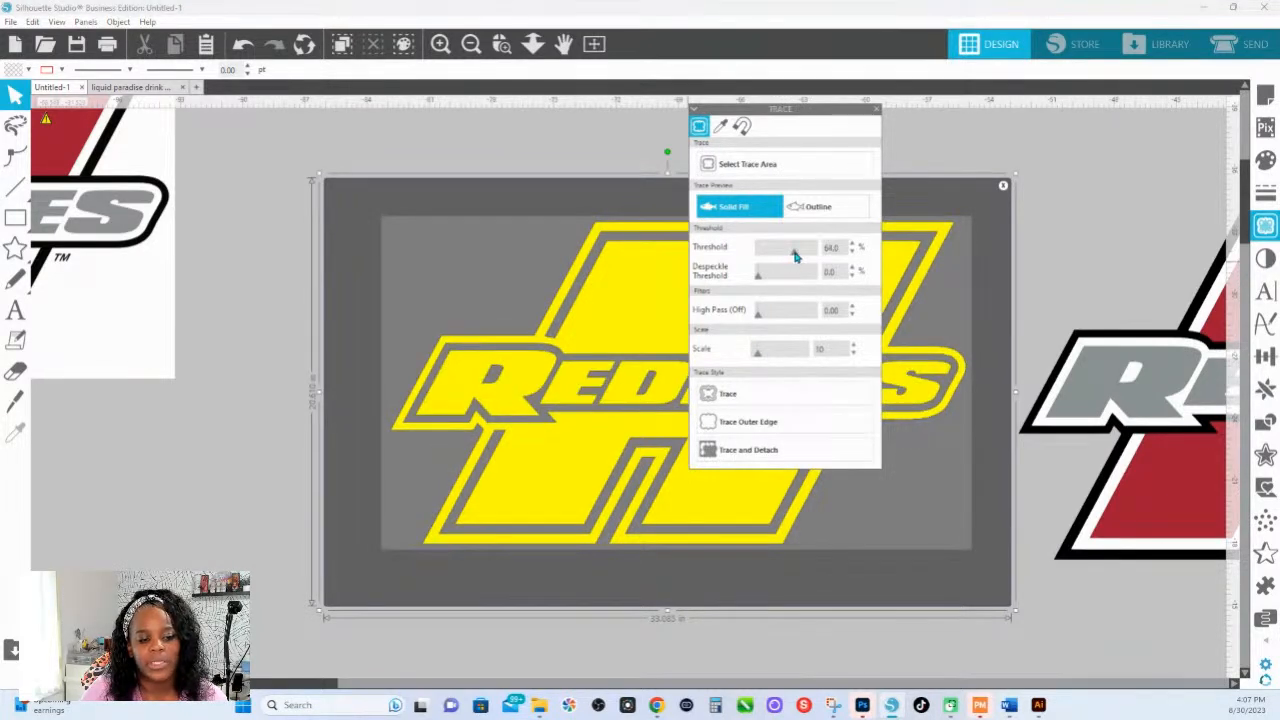
{"action": "left_click", "coordinate": [757, 354]}
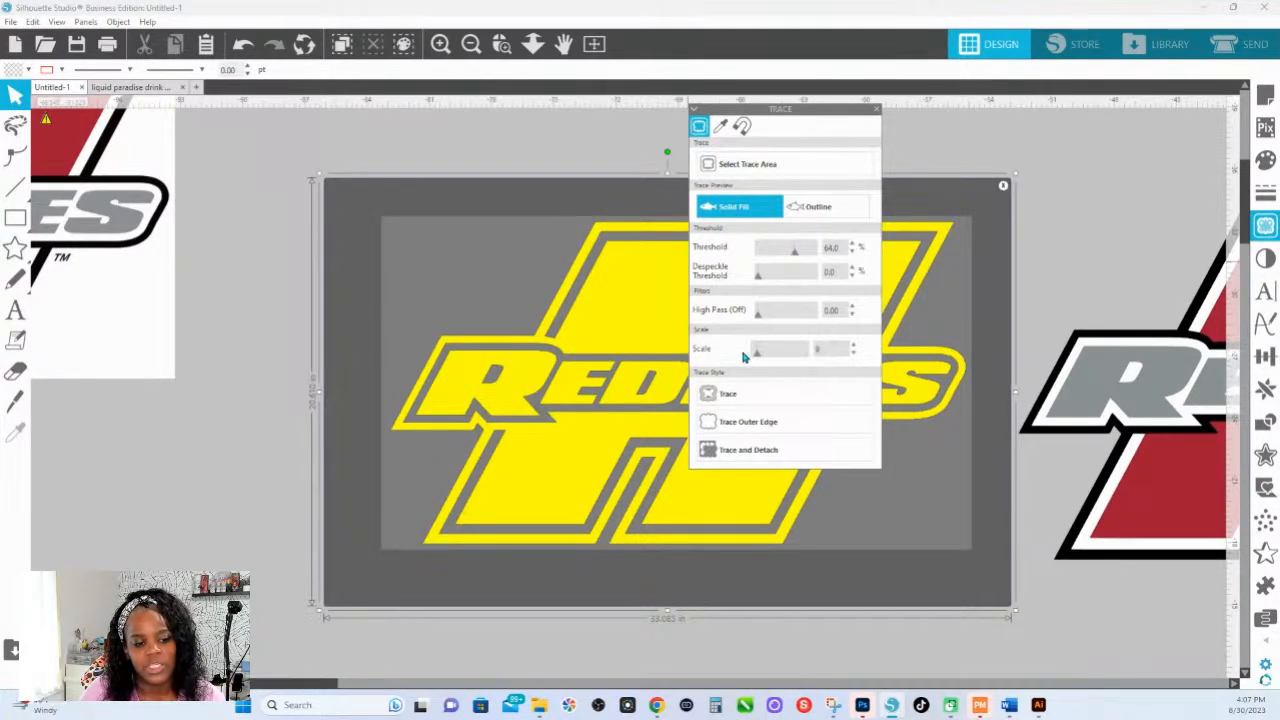
{"action": "left_click_drag", "start_coordinate": [759, 357], "coordinate": [732, 358]}
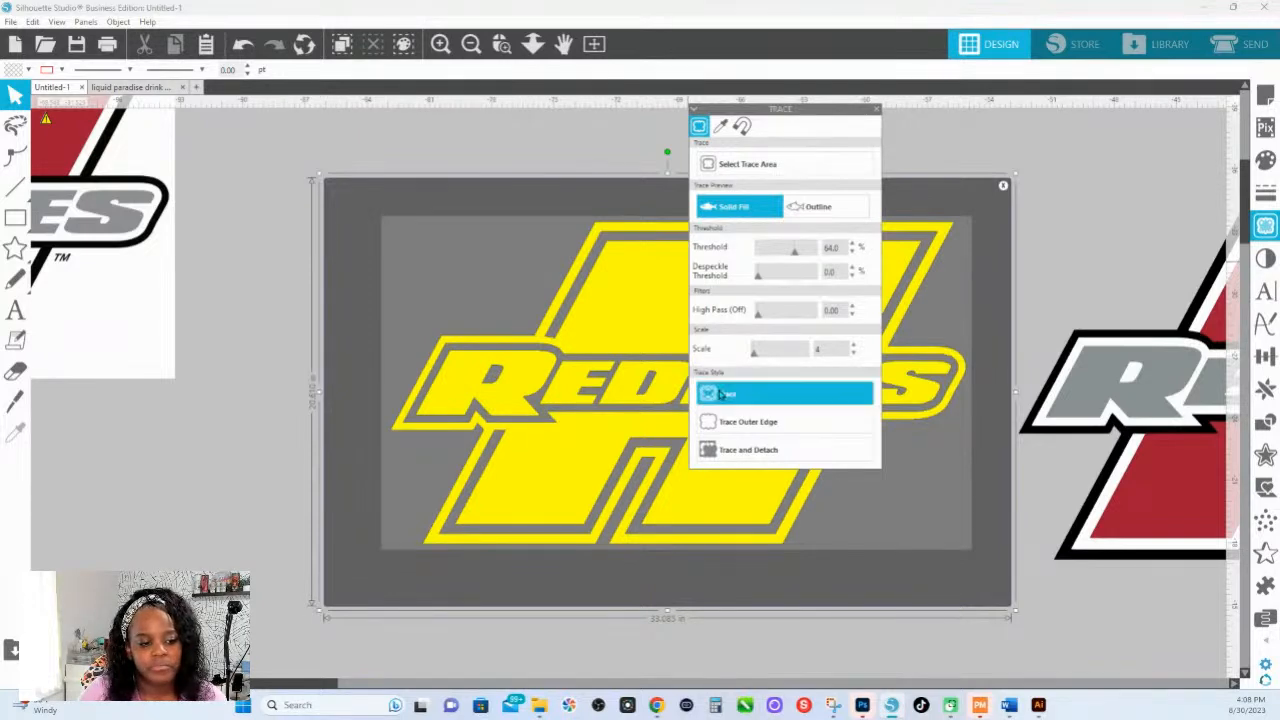
{"action": "left_click", "coordinate": [720, 394]}
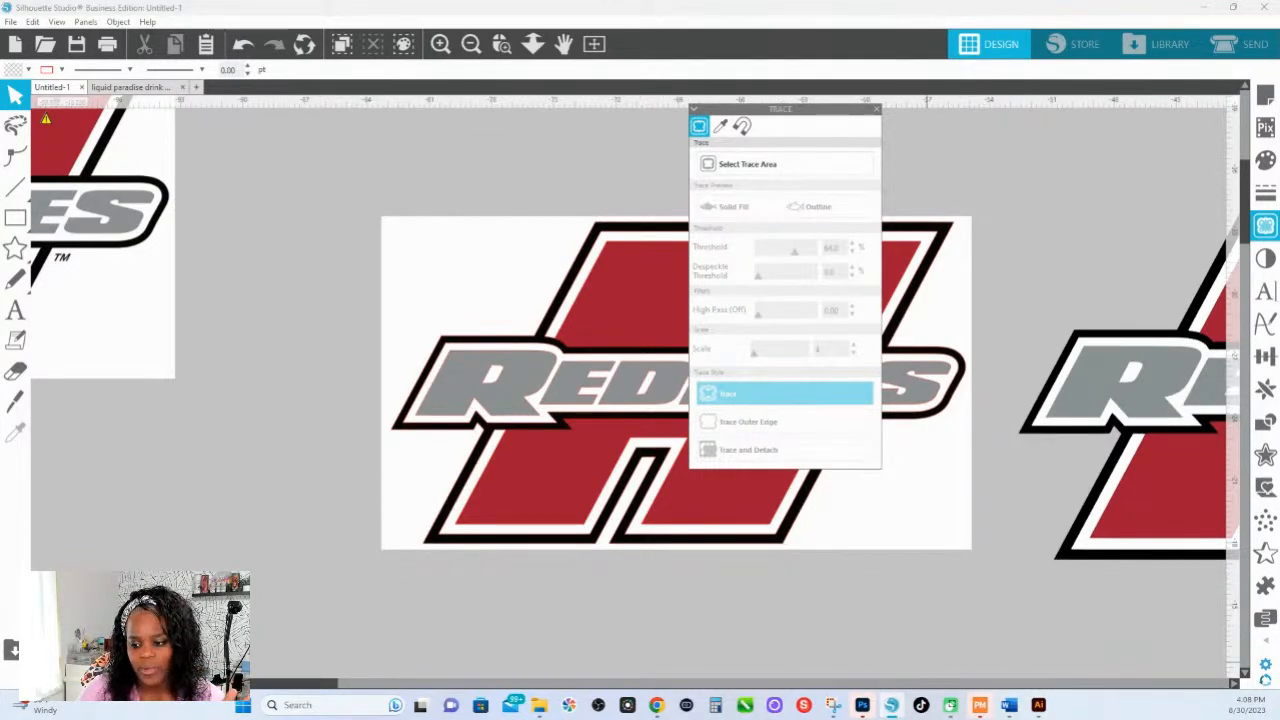
Move the traced logo image off its trace lines and shift the Trace settings clear of the outlines.
{"action": "mouse_move", "coordinate": [893, 706]}
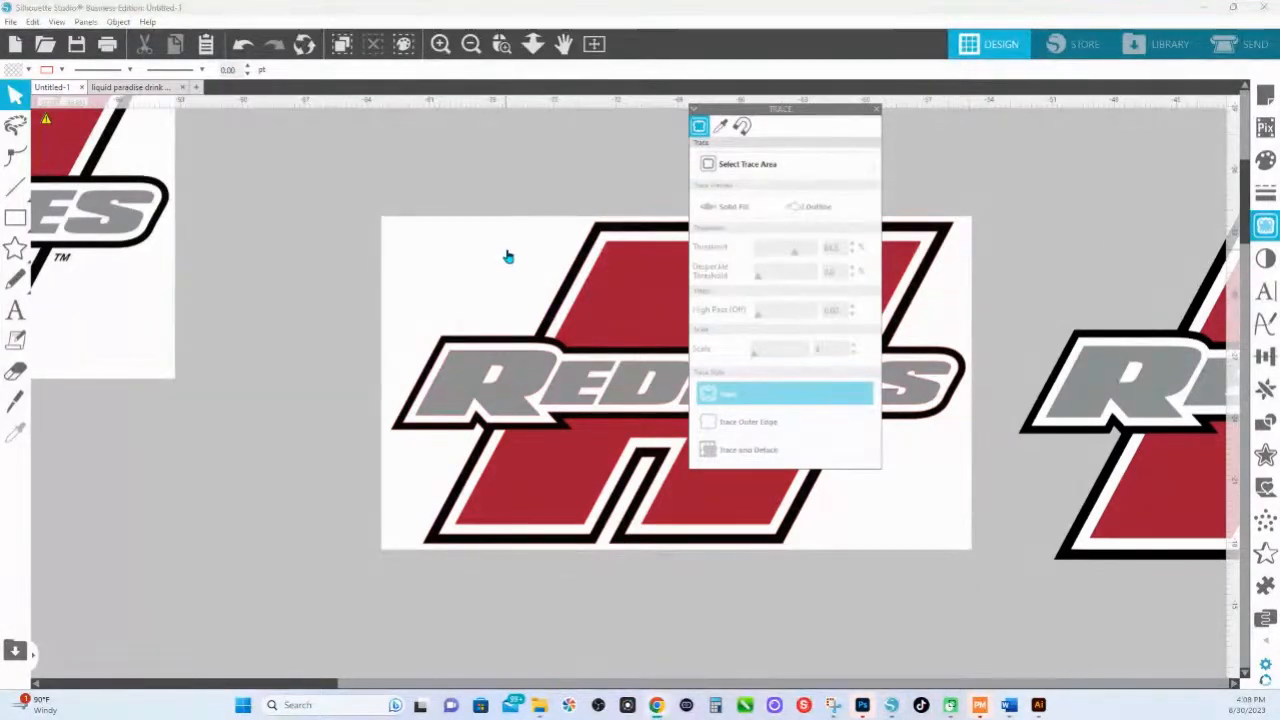
{"action": "mouse_move", "coordinate": [523, 263]}
{"action": "left_mouse_down"}
{"action": "mouse_move", "coordinate": [358, 88]}
{"action": "mouse_move", "coordinate": [150, 200]}
{"action": "mouse_move", "coordinate": [2, 308]}
{"action": "mouse_move", "coordinate": [2, 456]}
{"action": "left_mouse_up"}
{"action": "left_click_drag", "start_coordinate": [846, 110], "coordinate": [1096, 145]}
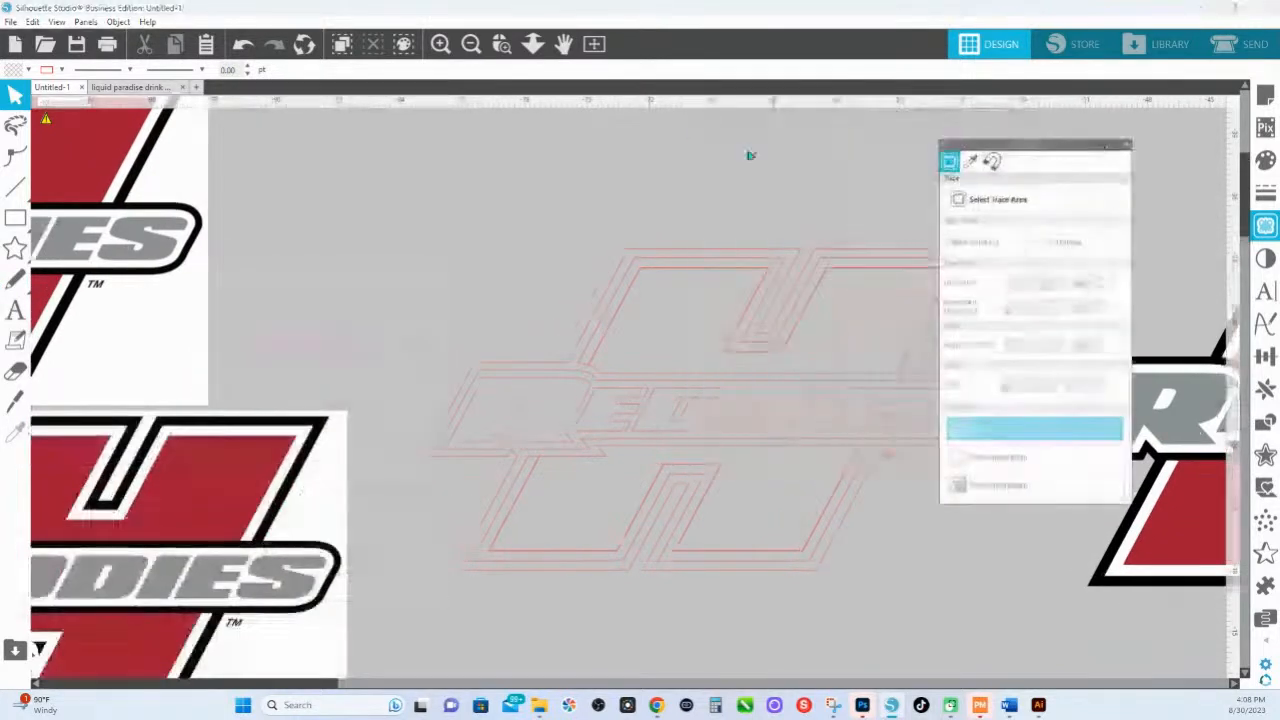
Fill the traced outlines with the grey sampled from the lettering of the logo image.
{"action": "left_click", "coordinate": [808, 349]}
{"action": "left_click", "coordinate": [1265, 160]}
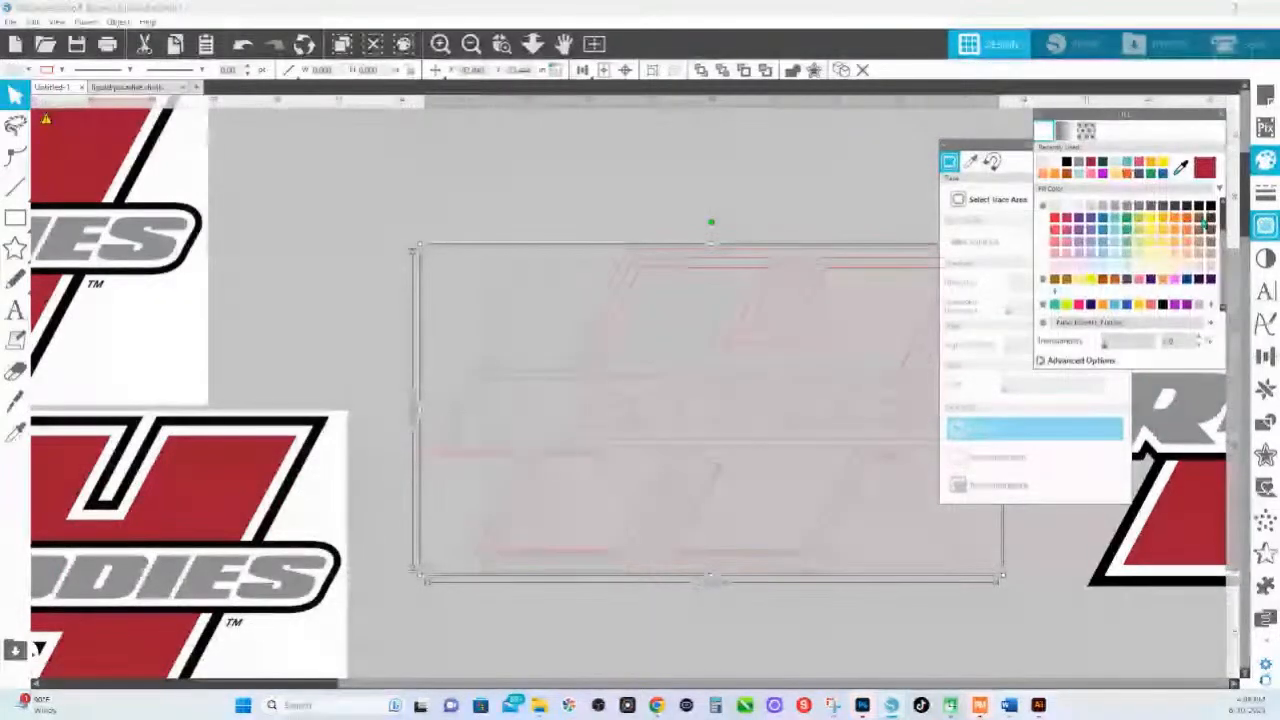
{"action": "left_click", "coordinate": [1180, 168]}
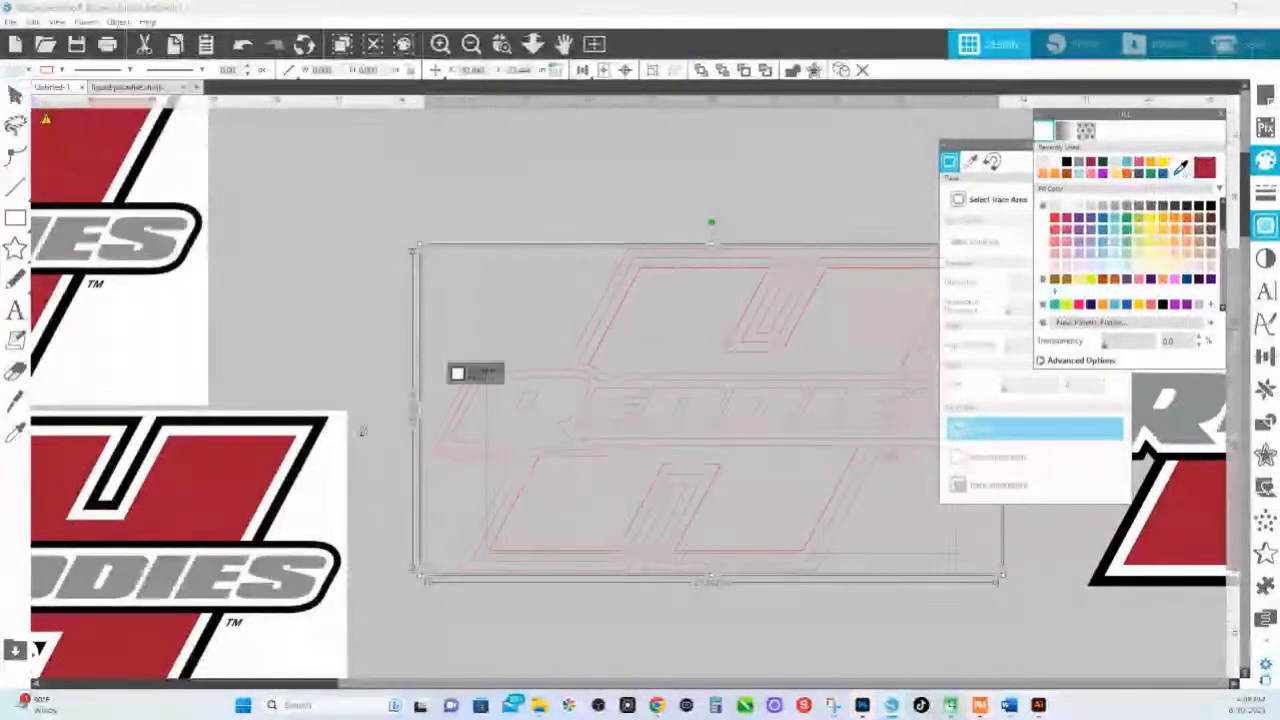
{"action": "left_click", "coordinate": [297, 594]}
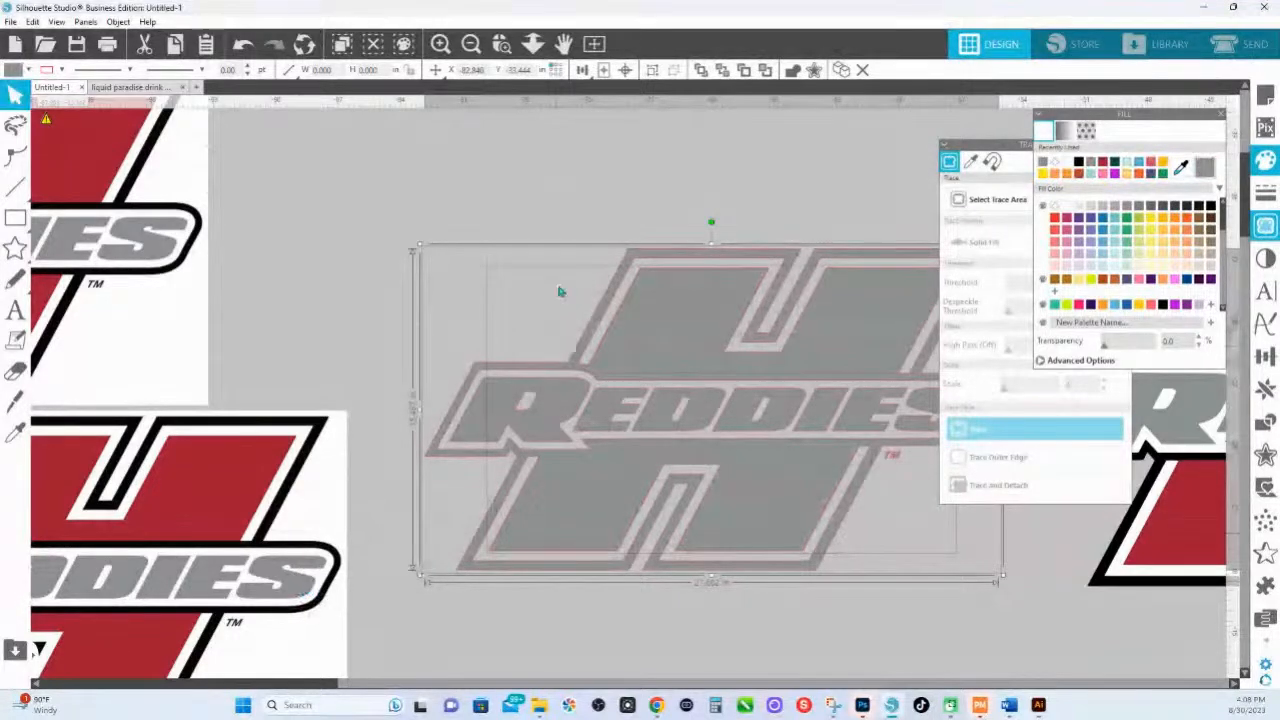
Fill the color trace of the H with the red sampled from the logo image.
{"action": "left_click", "coordinate": [732, 261]}
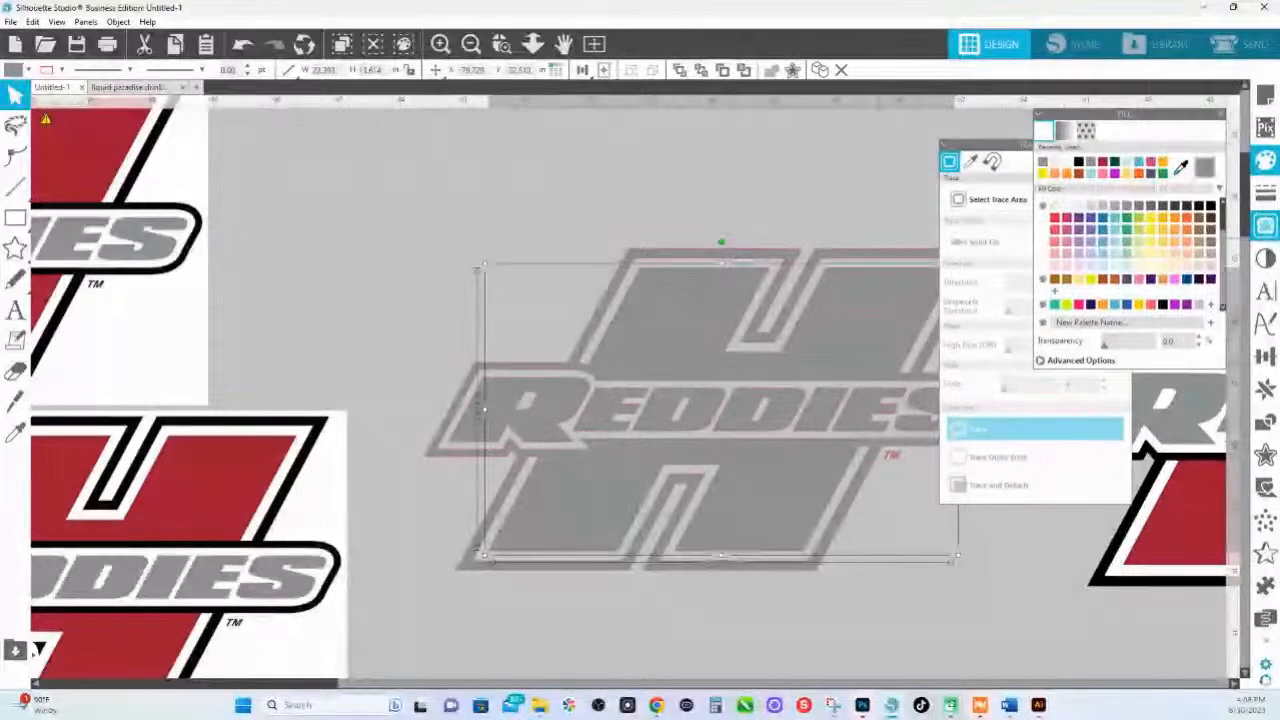
{"action": "left_click", "coordinate": [1181, 167]}
{"action": "left_click", "coordinate": [280, 465]}
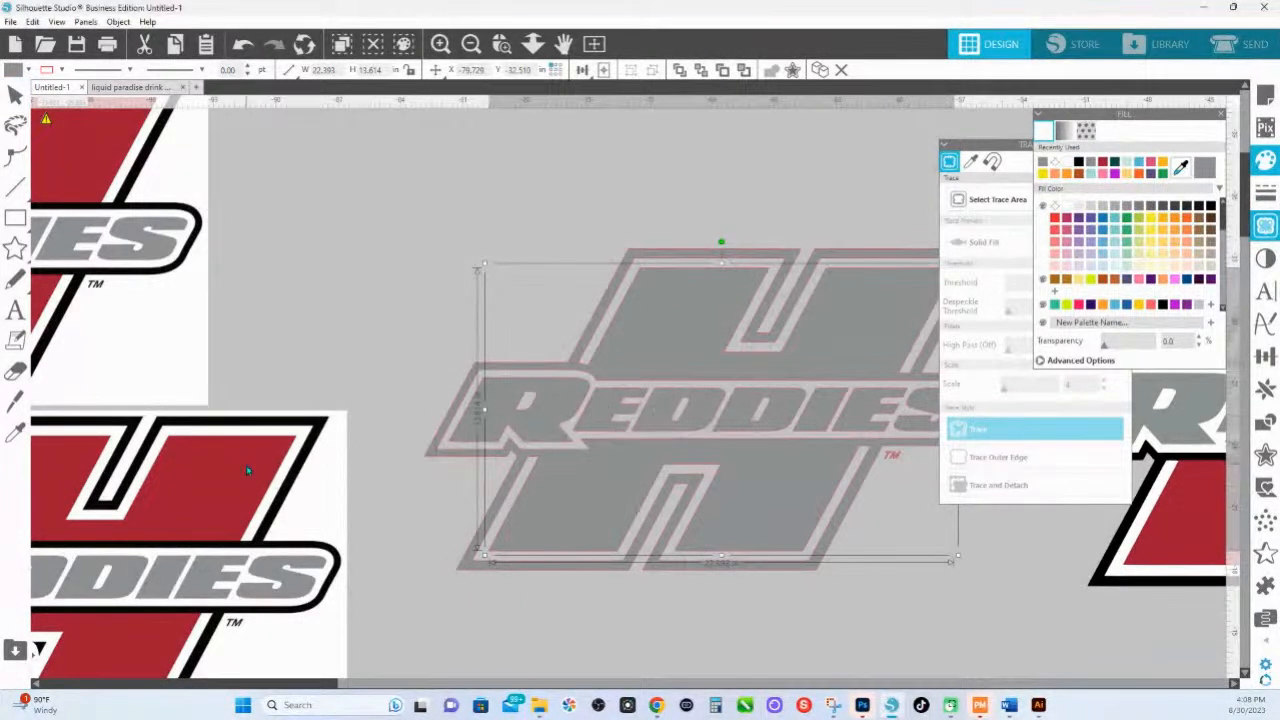
{"action": "left_click", "coordinate": [721, 183]}
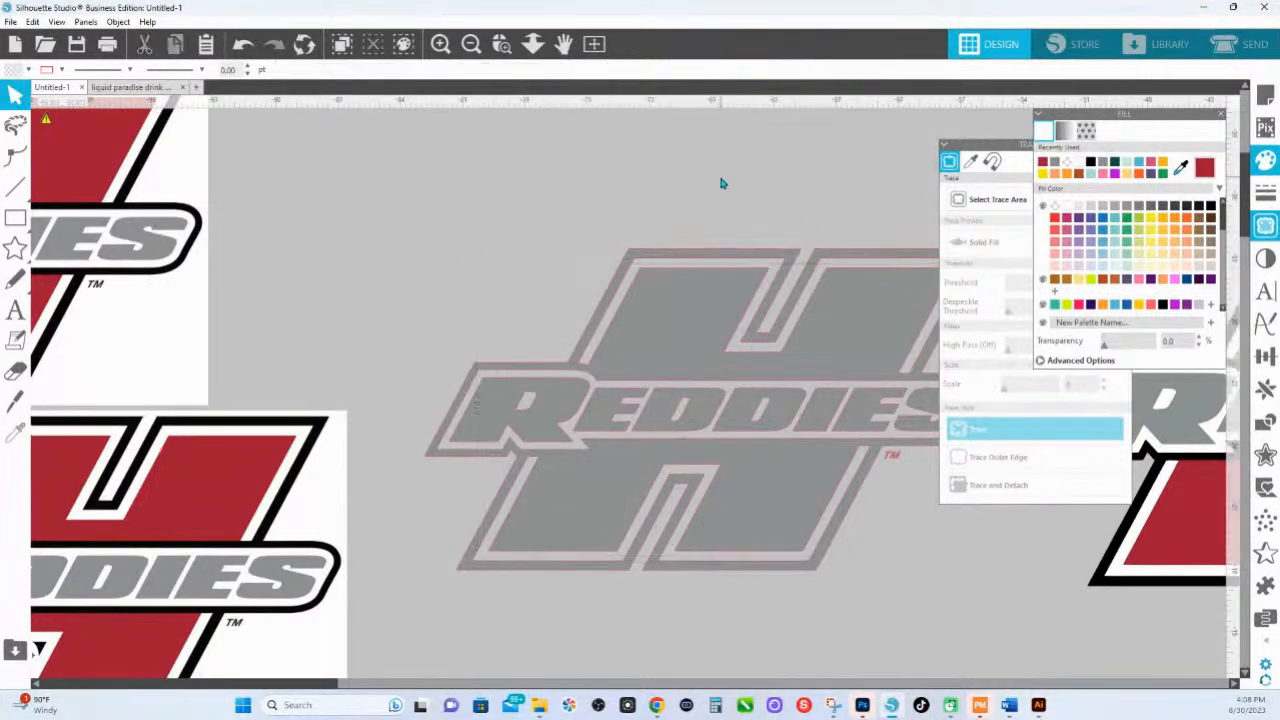
Send the grey traced outlines behind the red H shapes and release their compound path.
{"action": "left_click", "coordinate": [698, 357]}
{"action": "right_click", "coordinate": [698, 357]}
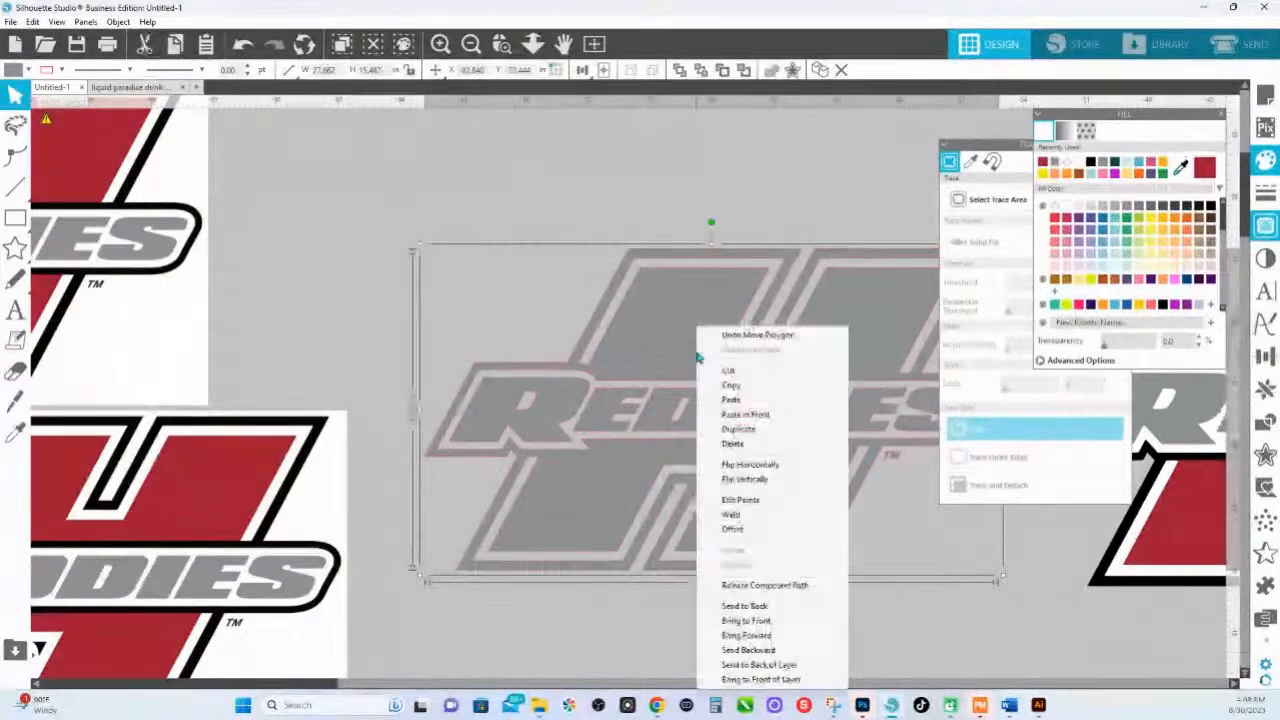
{"action": "left_click", "coordinate": [762, 608]}
{"action": "right_click", "coordinate": [714, 258]}
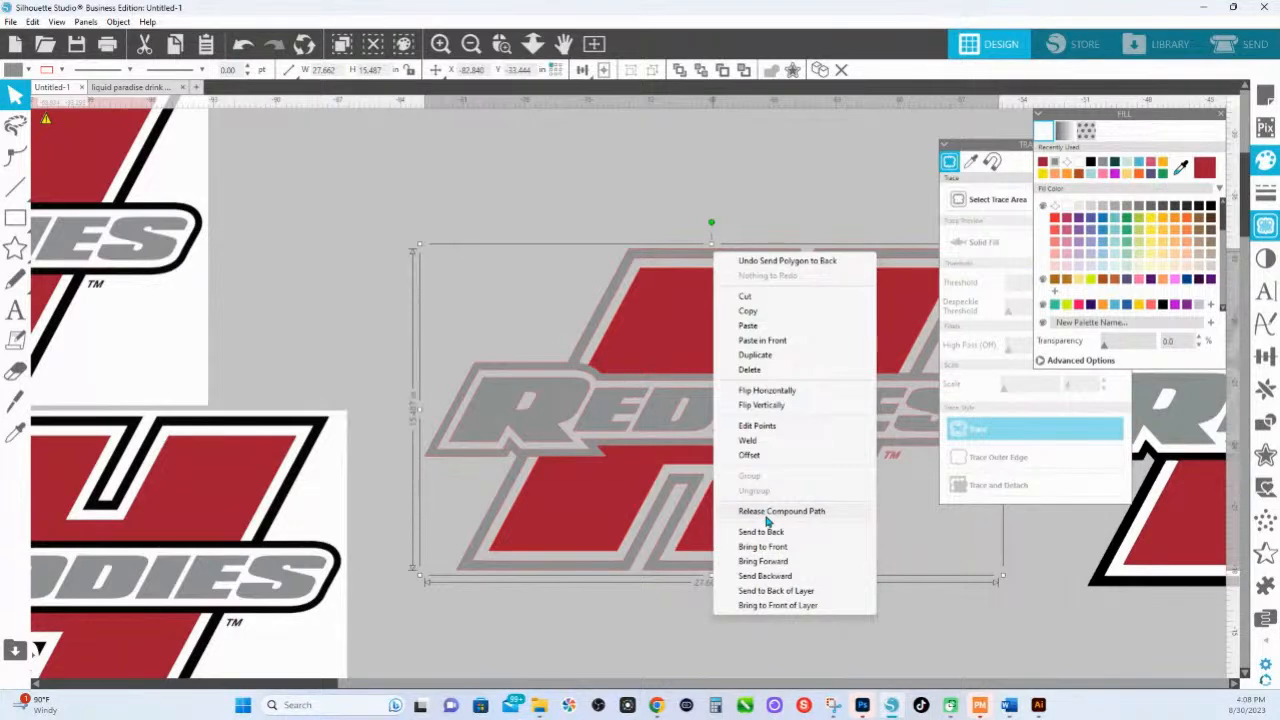
{"action": "left_click", "coordinate": [767, 517]}
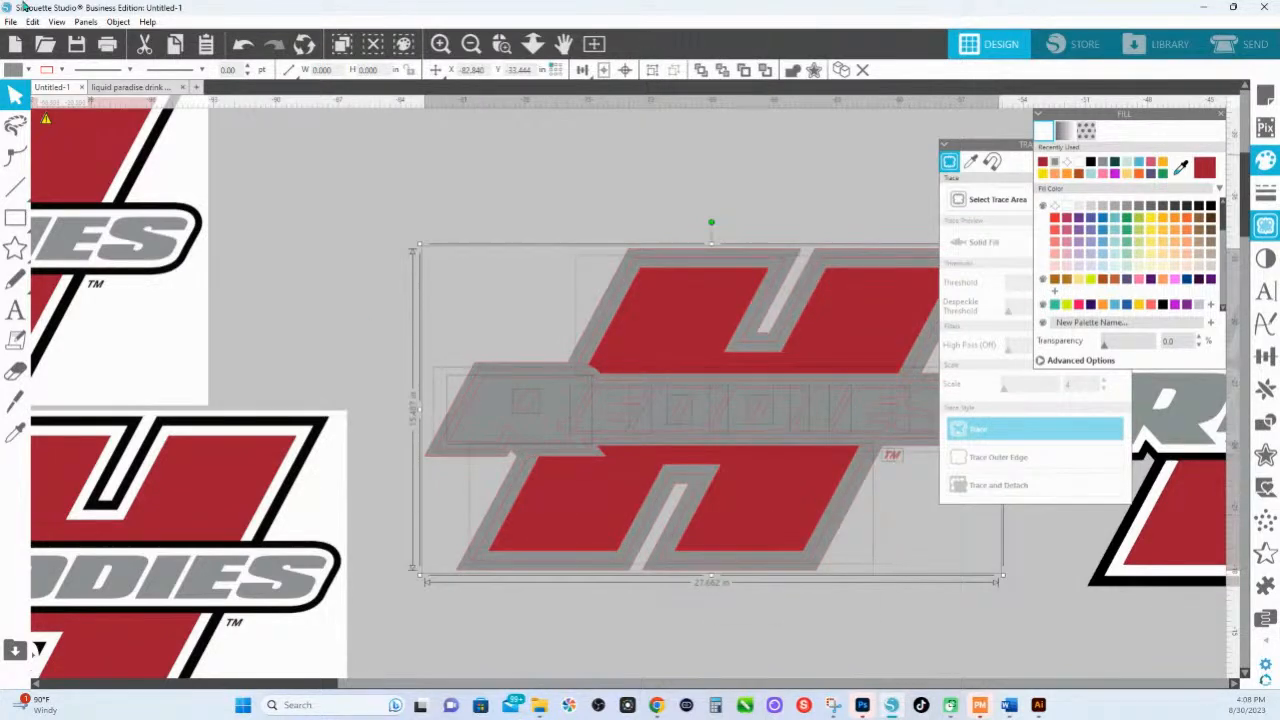
Fill the outermost logo outline black and the three inner border shapes around the H halves and lettering white.
{"action": "left_click", "coordinate": [684, 256]}
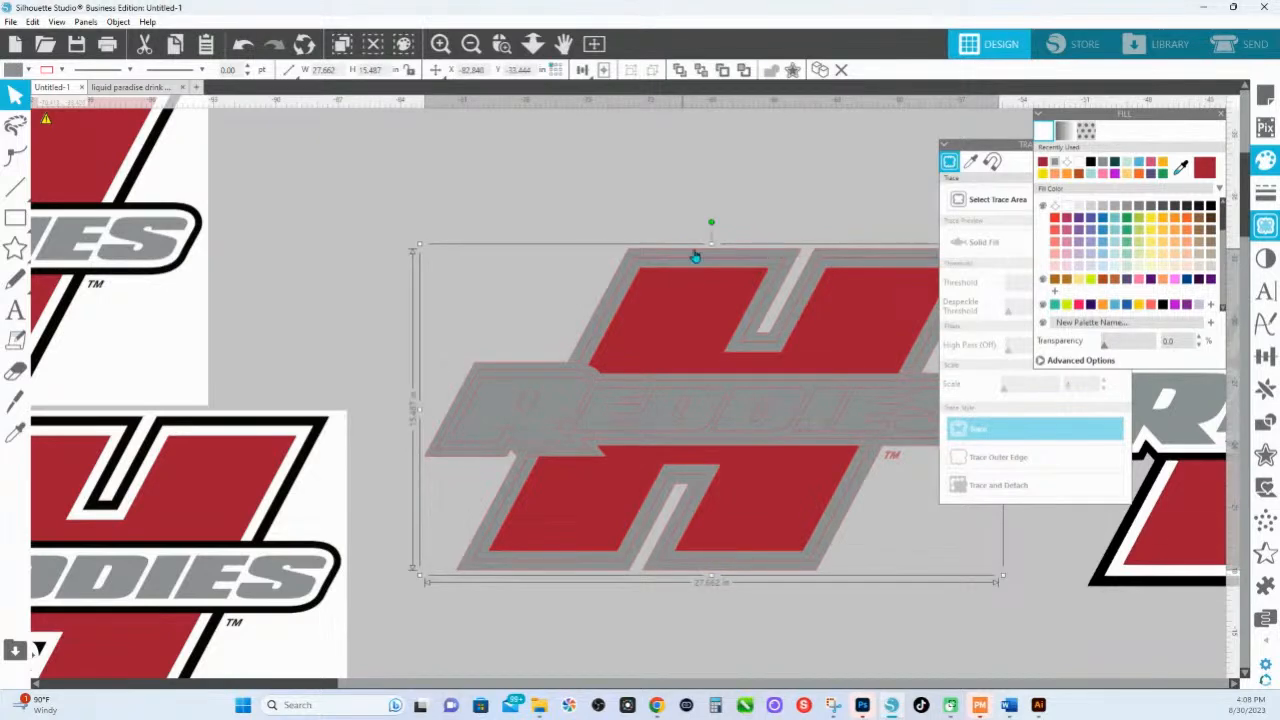
{"action": "left_click", "coordinate": [1210, 206]}
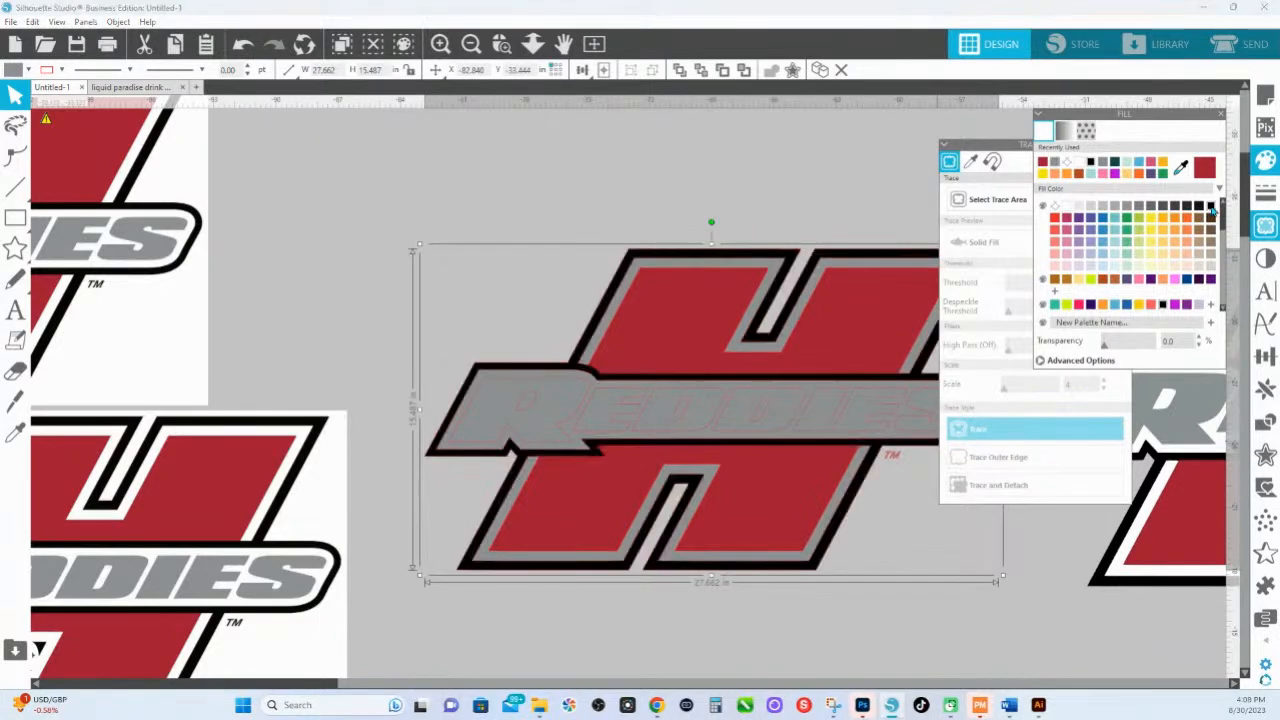
{"action": "left_click", "coordinate": [604, 326]}
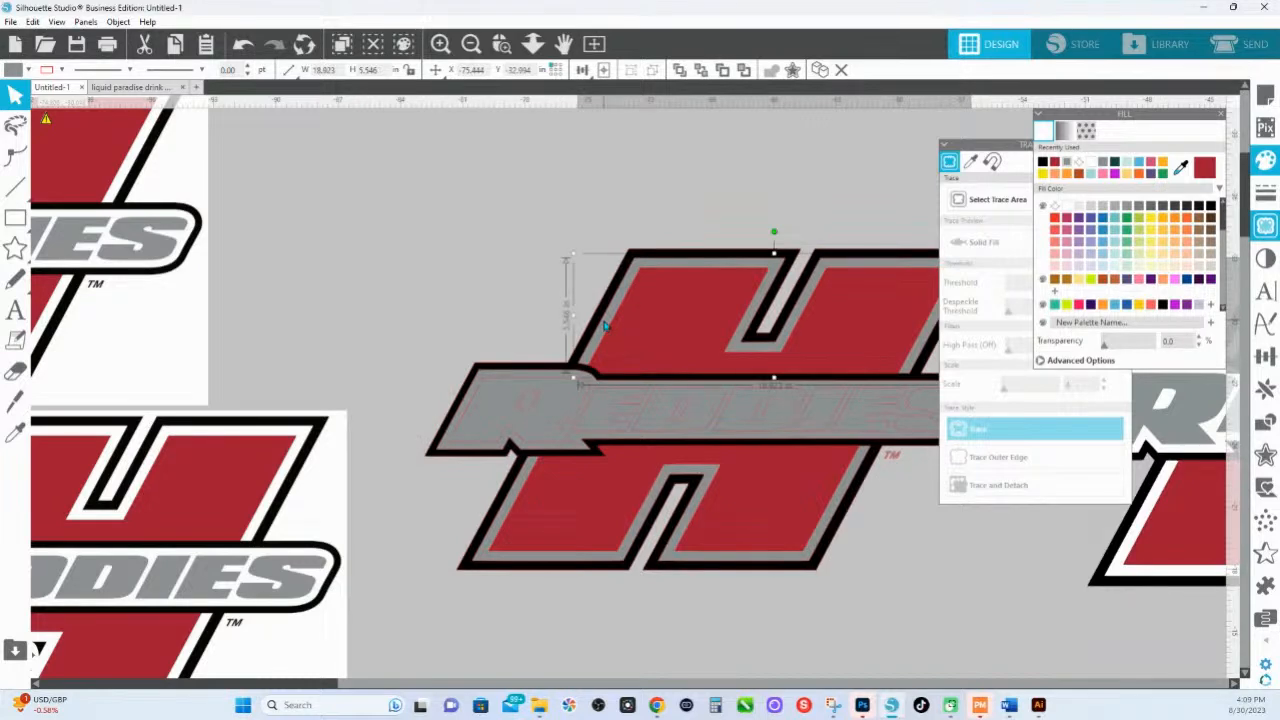
{"action": "left_click", "coordinate": [529, 467]}
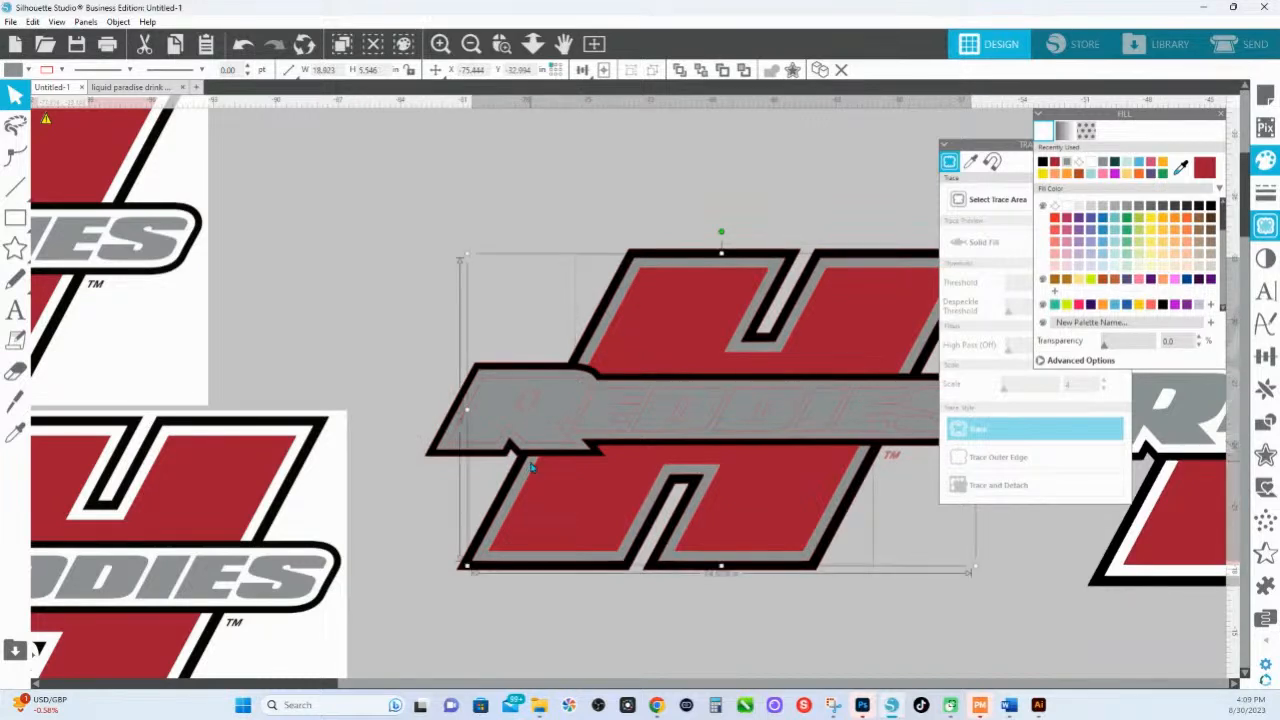
{"action": "left_click", "coordinate": [530, 378], "text": "shift"}
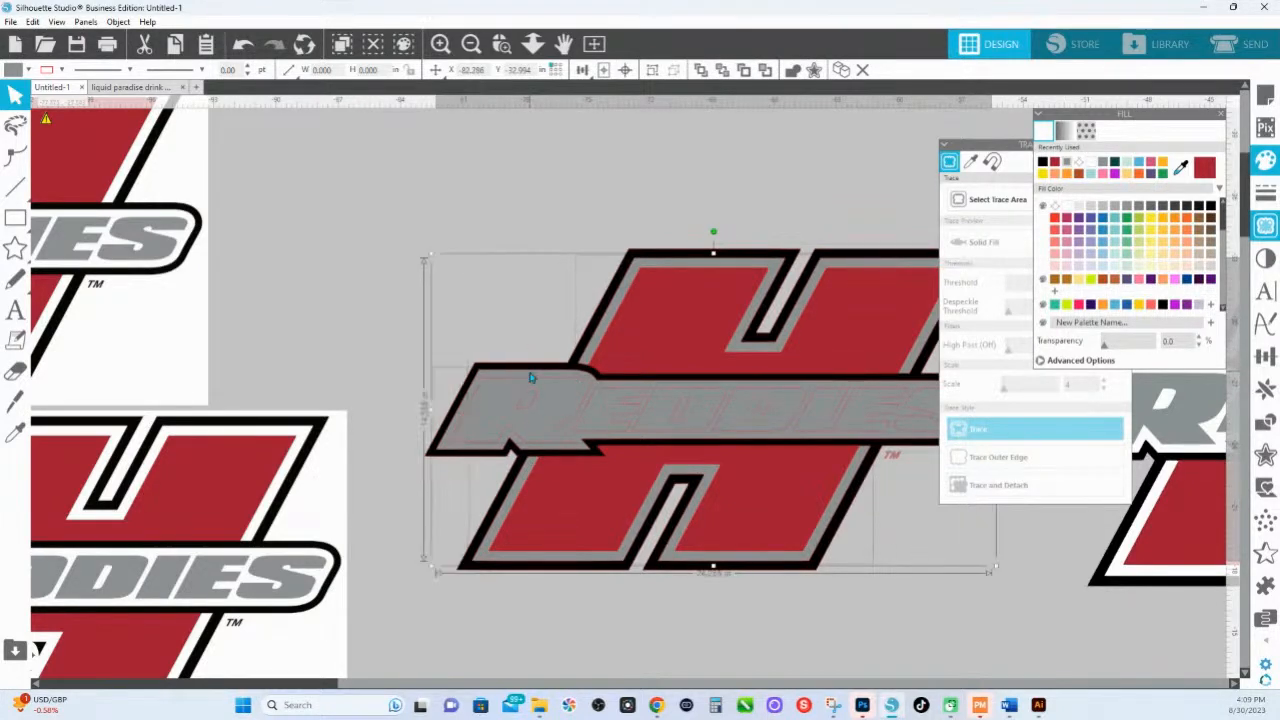
{"action": "left_click", "coordinate": [1067, 206]}
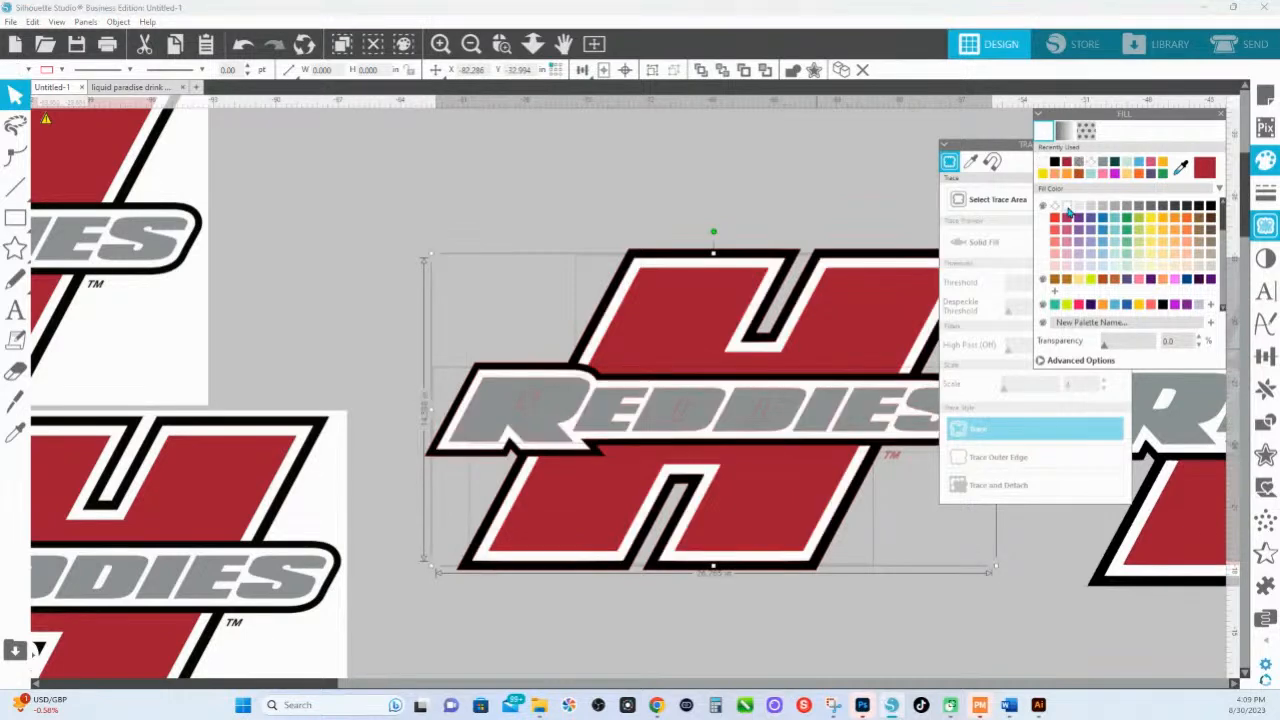
Group the three white border shapes.
{"action": "right_click", "coordinate": [878, 264]}
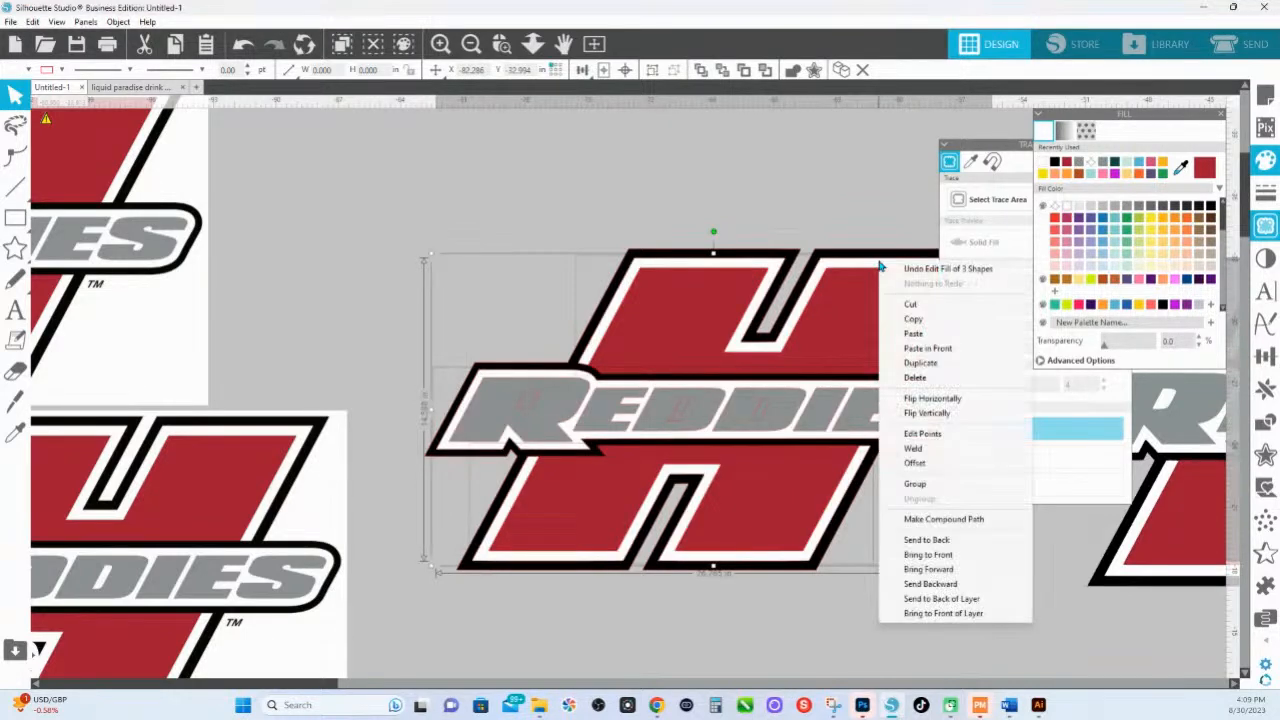
{"action": "left_click", "coordinate": [930, 485]}
{"action": "key", "text": "space"}
{"action": "left_click_drag", "start_coordinate": [950, 568], "coordinate": [786, 547]}
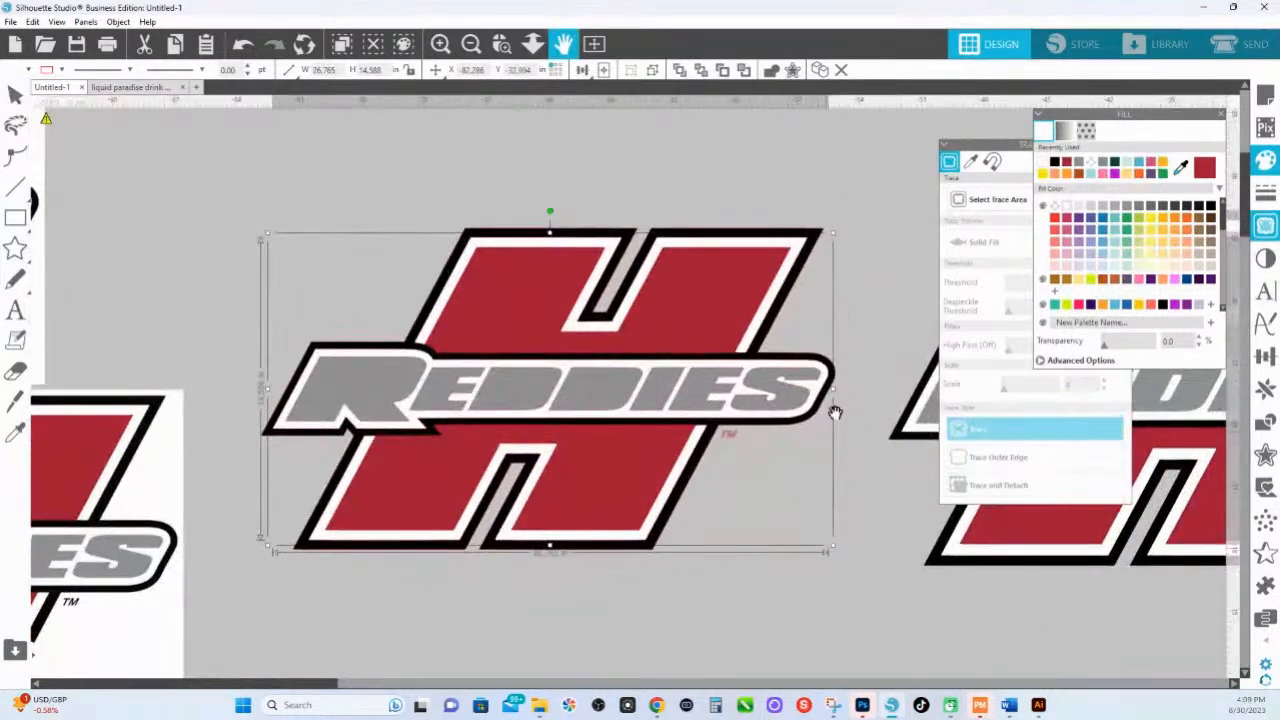
{"action": "left_click", "coordinate": [849, 397]}
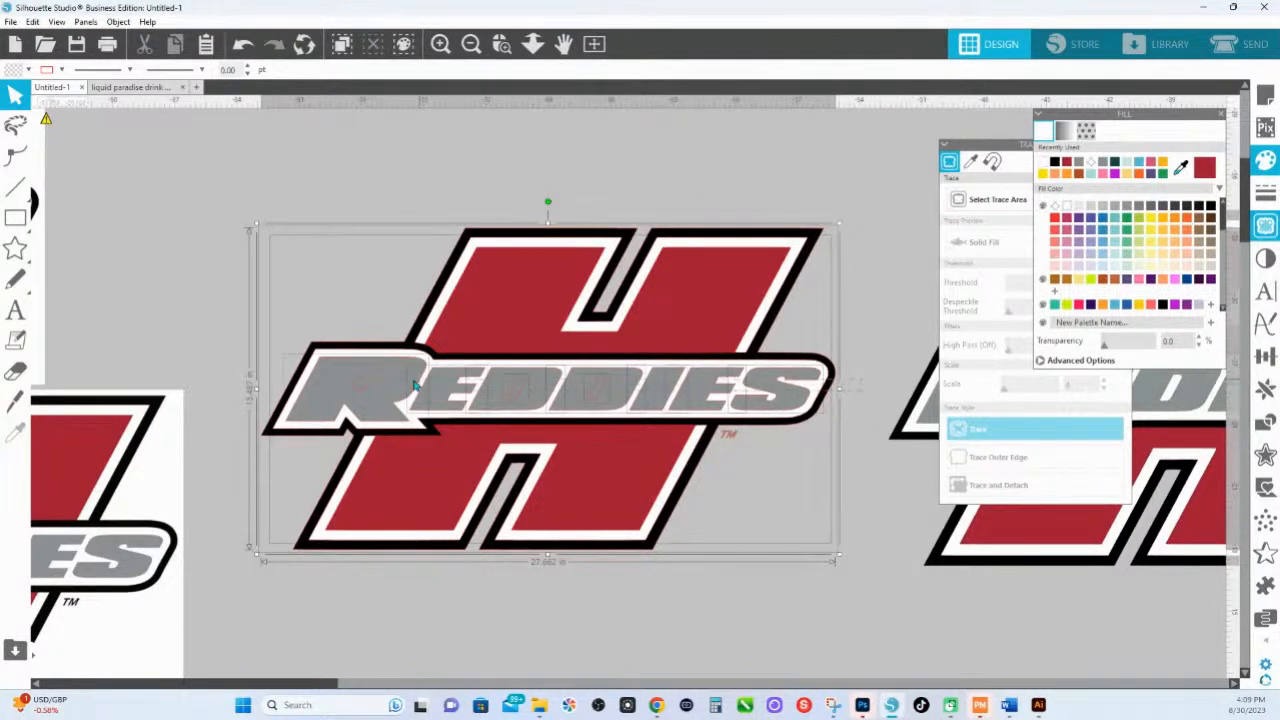
{"action": "left_click", "coordinate": [360, 384]}
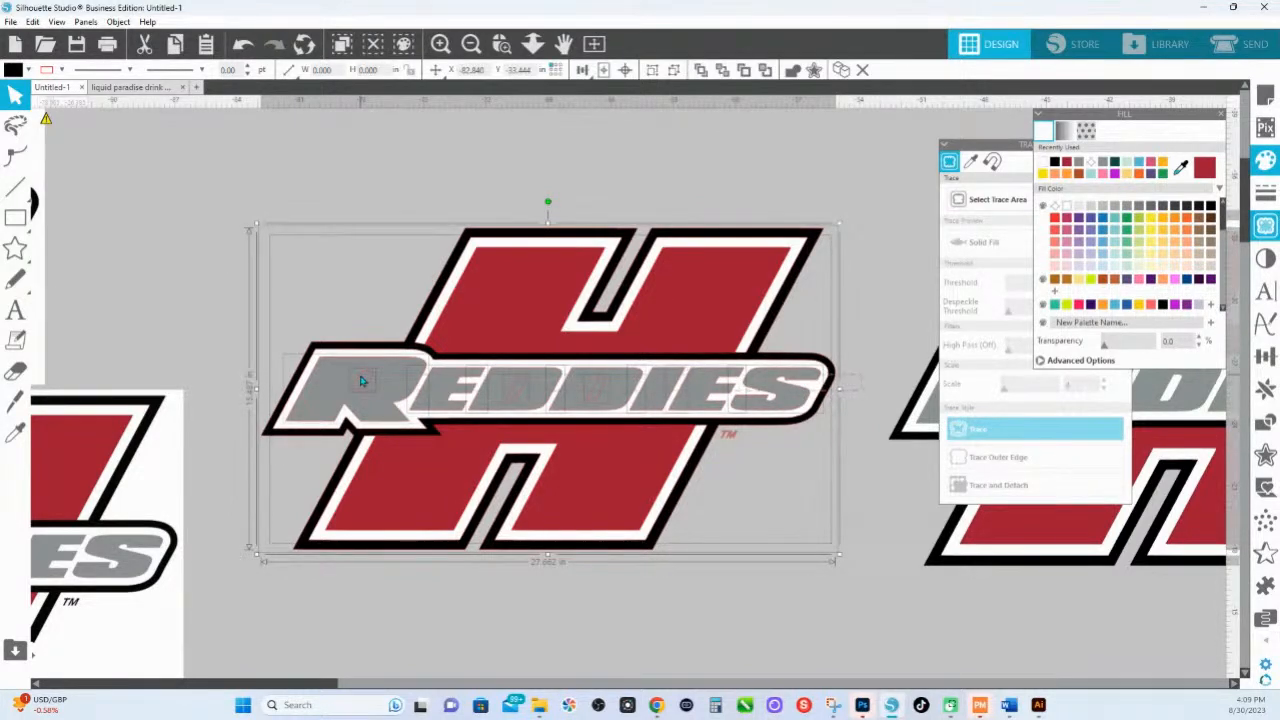
{"action": "left_click_drag", "start_coordinate": [457, 375], "coordinate": [551, 391]}
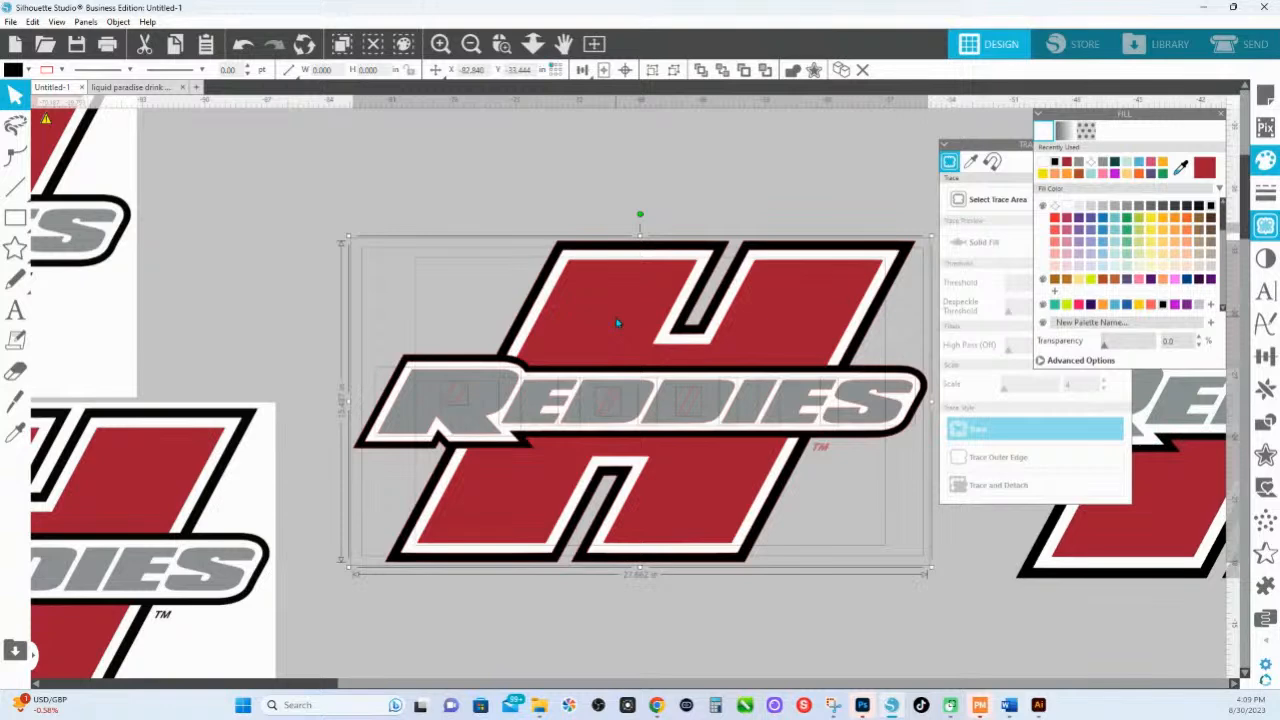
{"action": "left_click", "coordinate": [540, 212]}
{"action": "left_click_drag", "start_coordinate": [924, 414], "coordinate": [810, 408]}
{"action": "key", "text": "ctrl+z"}
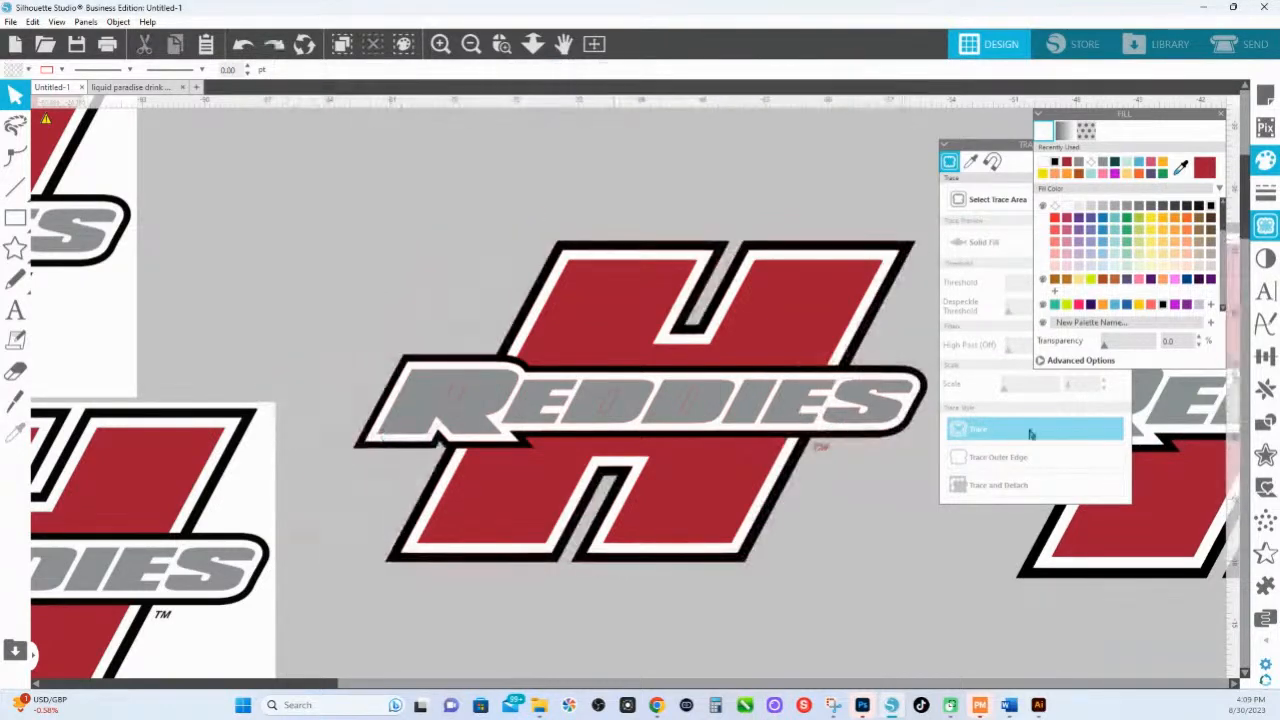
Make a compound path from the grey REDDIES letters and their inner counter shapes.
{"action": "left_click_drag", "start_coordinate": [860, 491], "coordinate": [814, 489]}
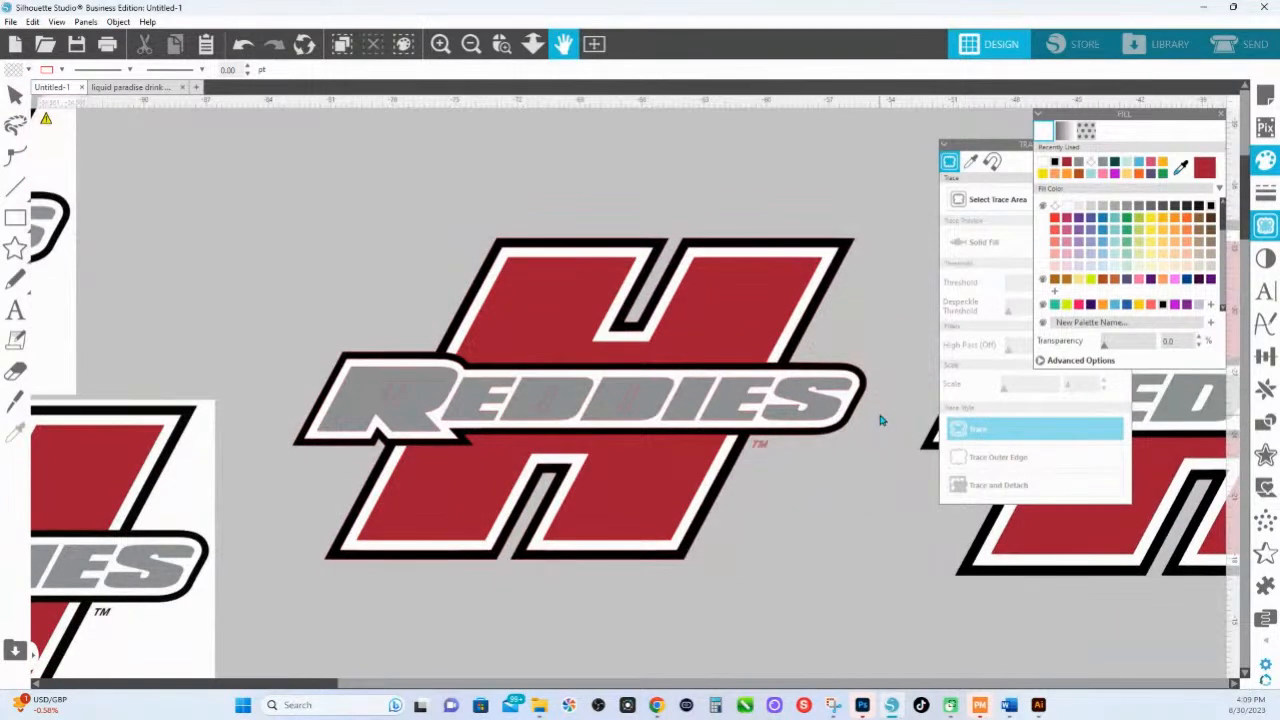
{"action": "left_click", "coordinate": [15, 95]}
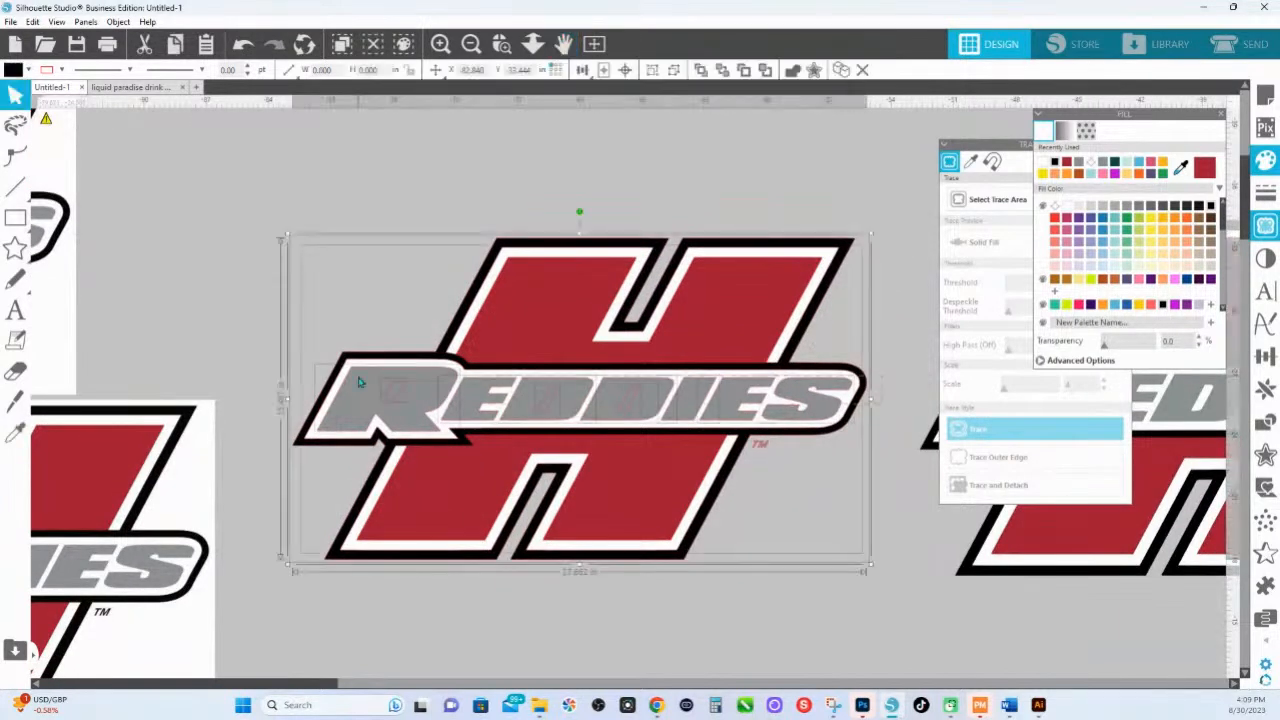
{"action": "left_click", "coordinate": [885, 398]}
{"action": "left_click", "coordinate": [850, 405]}
{"action": "left_click", "coordinate": [648, 254]}
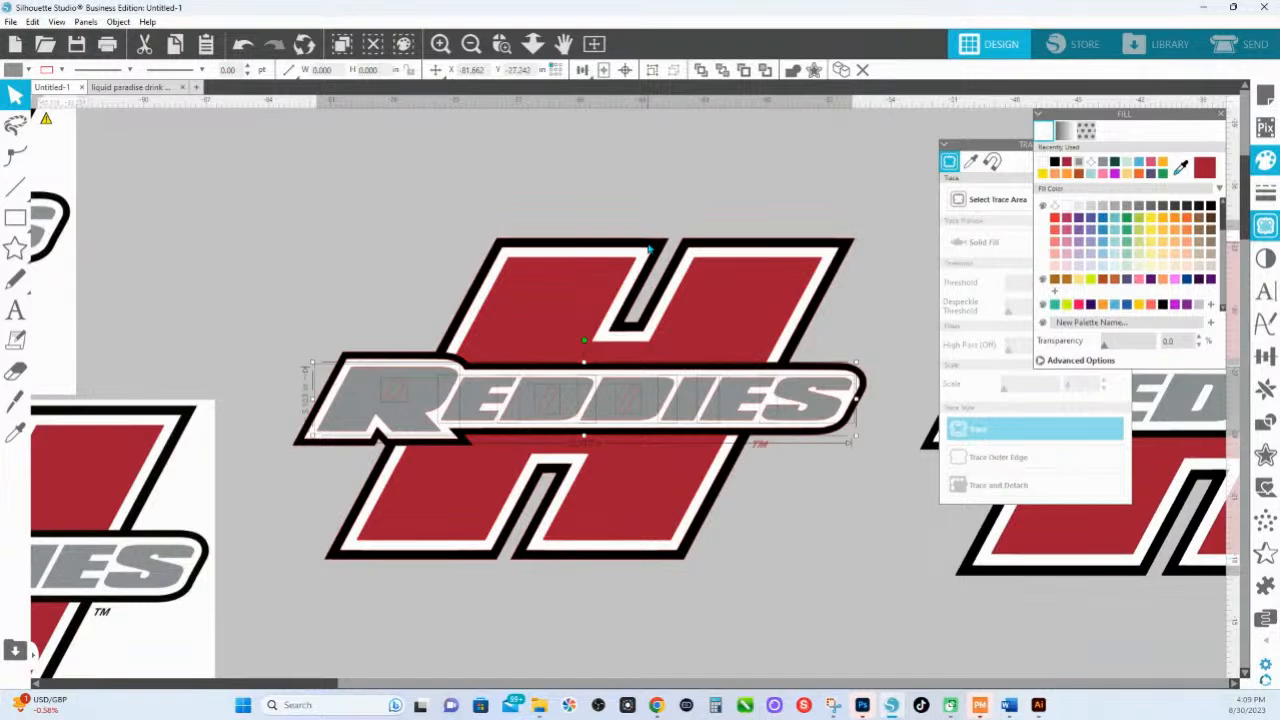
{"action": "right_click", "coordinate": [404, 425]}
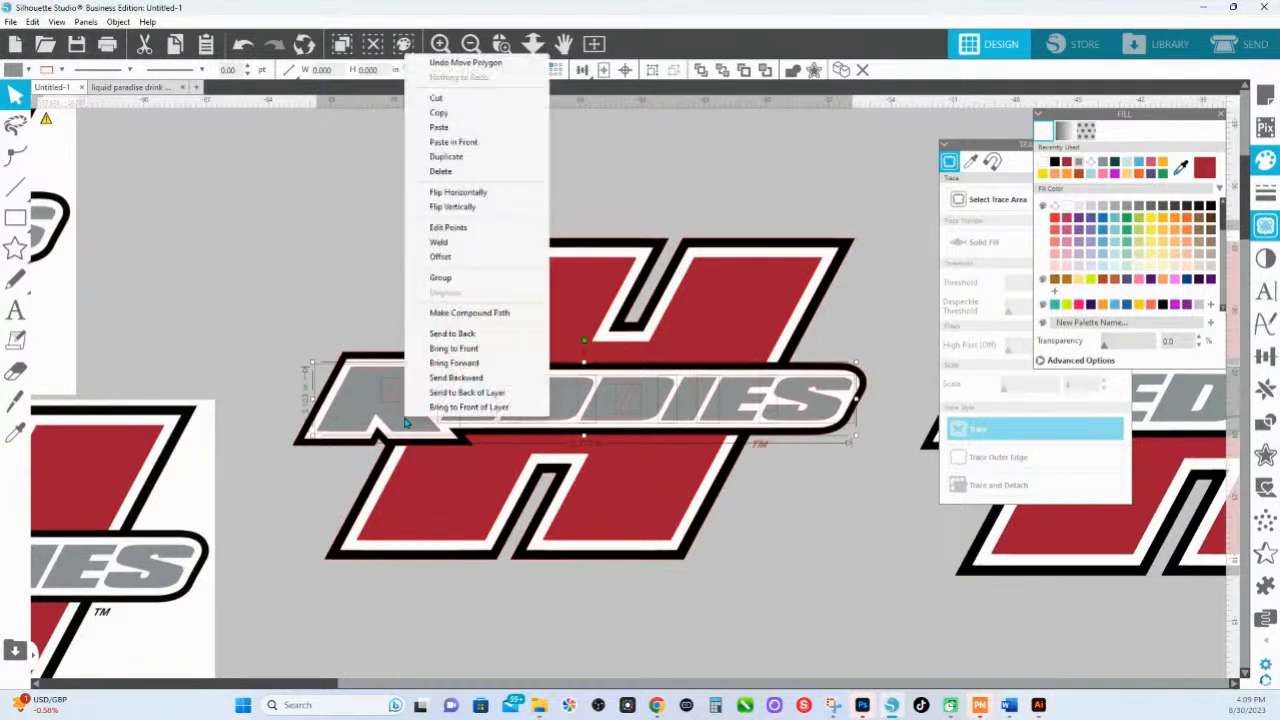
{"action": "left_click", "coordinate": [469, 313]}
{"action": "left_click", "coordinate": [398, 245]}
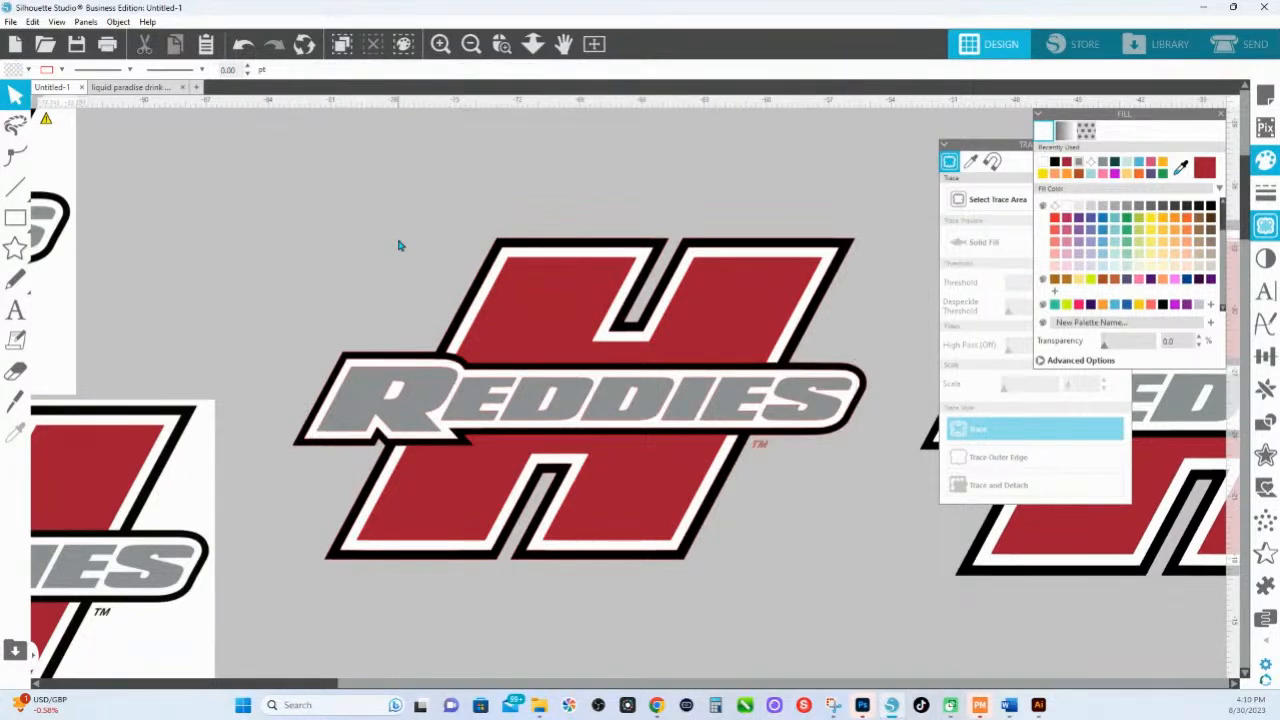
Move the black outline, white borders, red H and grey lettering away from the TM mark and restack them as one logo.
{"action": "left_click_drag", "start_coordinate": [780, 245], "coordinate": [229, 175]}
{"action": "left_click_drag", "start_coordinate": [592, 205], "coordinate": [744, 218]}
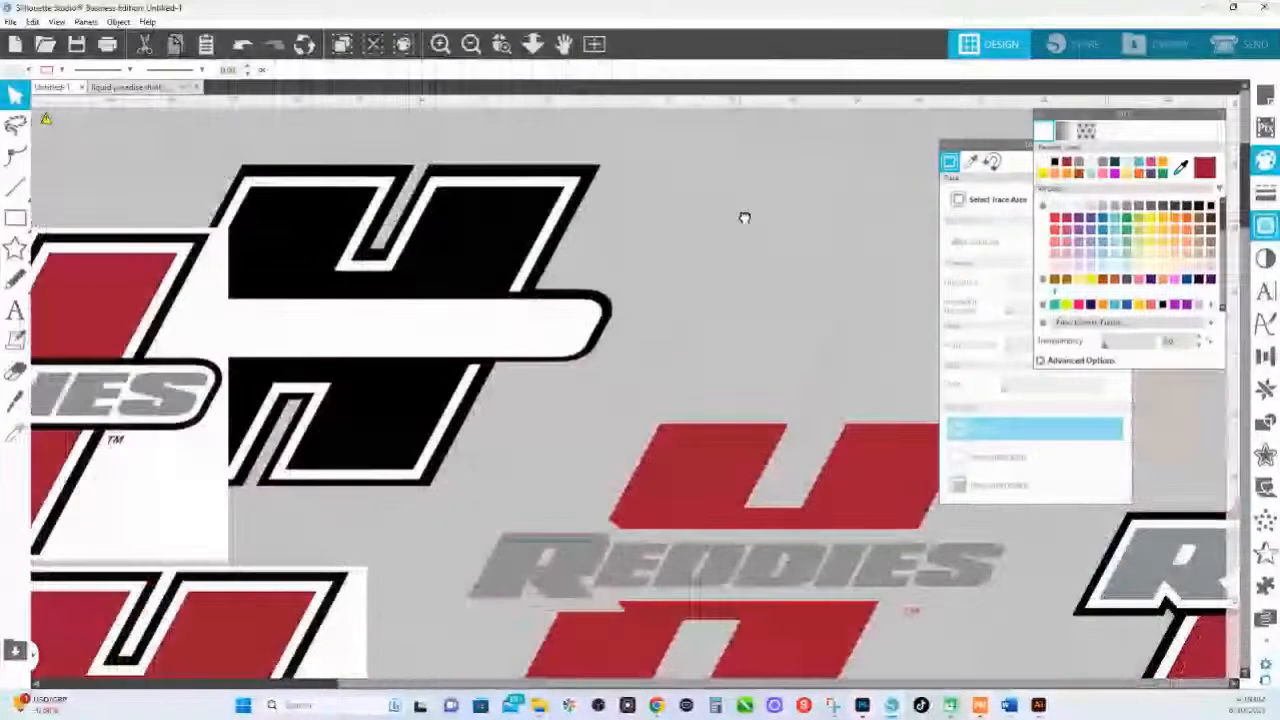
{"action": "left_click_drag", "start_coordinate": [469, 471], "coordinate": [574, 455]}
{"action": "left_click_drag", "start_coordinate": [829, 471], "coordinate": [425, 224]}
{"action": "left_click", "coordinate": [728, 491]}
{"action": "left_click_drag", "start_coordinate": [730, 545], "coordinate": [405, 307]}
{"action": "left_click_drag", "start_coordinate": [541, 238], "coordinate": [810, 342]}
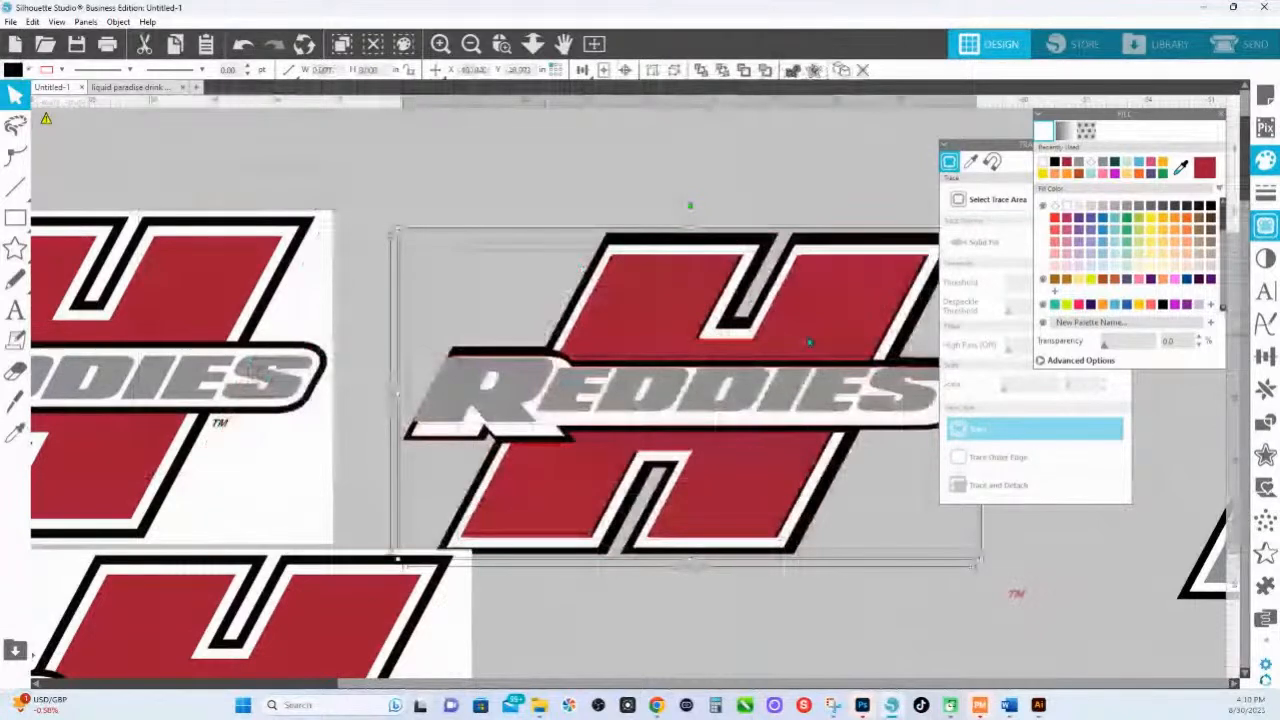
Undo the last shift of the logo and nudge the black outline into alignment behind the other layers.
{"action": "key", "text": "ctrl+z"}
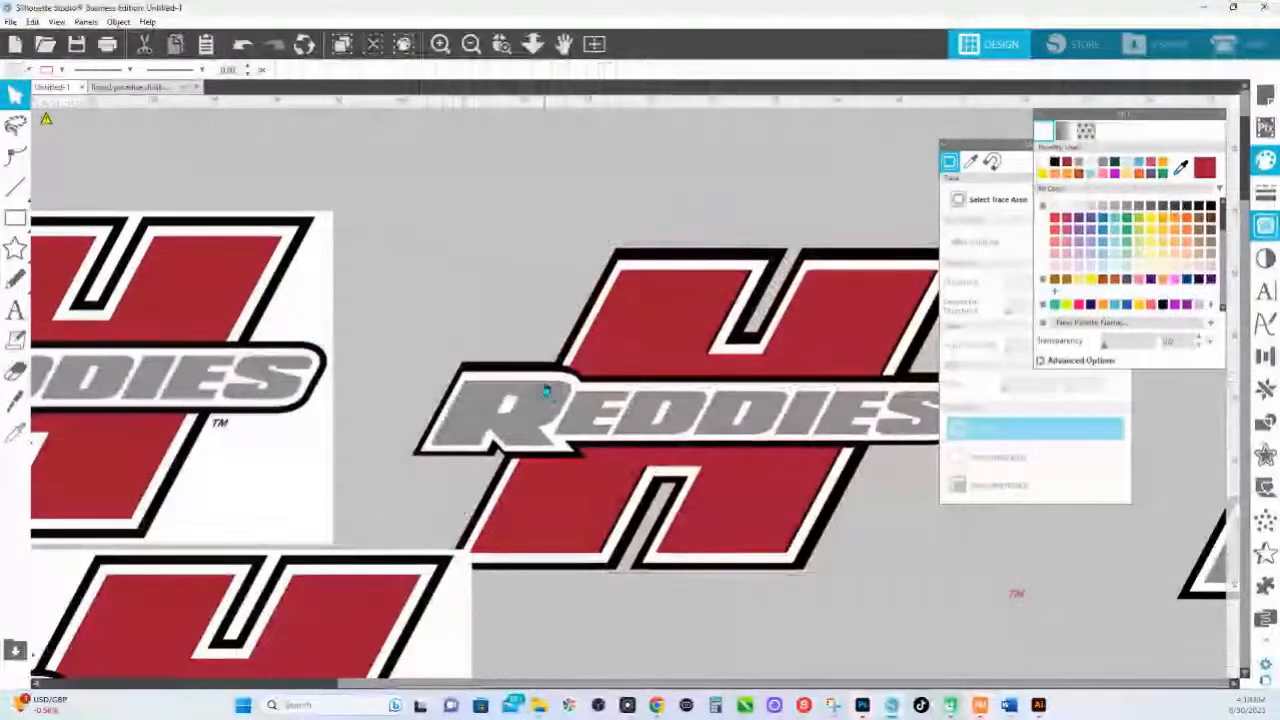
{"action": "left_click", "coordinate": [546, 390]}
{"action": "left_click_drag", "start_coordinate": [548, 379], "coordinate": [546, 383]}
{"action": "left_click_drag", "start_coordinate": [761, 273], "coordinate": [743, 262]}
{"action": "key", "text": "ctrl+z"}
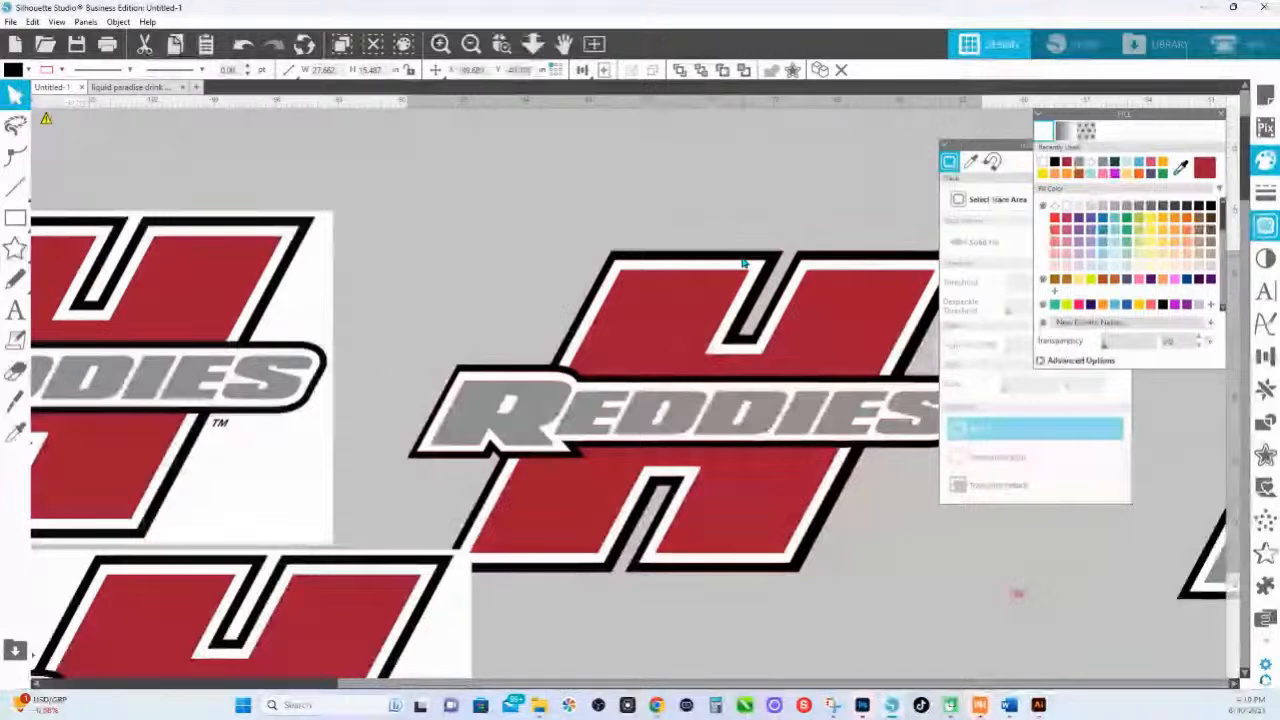
{"action": "left_click", "coordinate": [743, 264]}
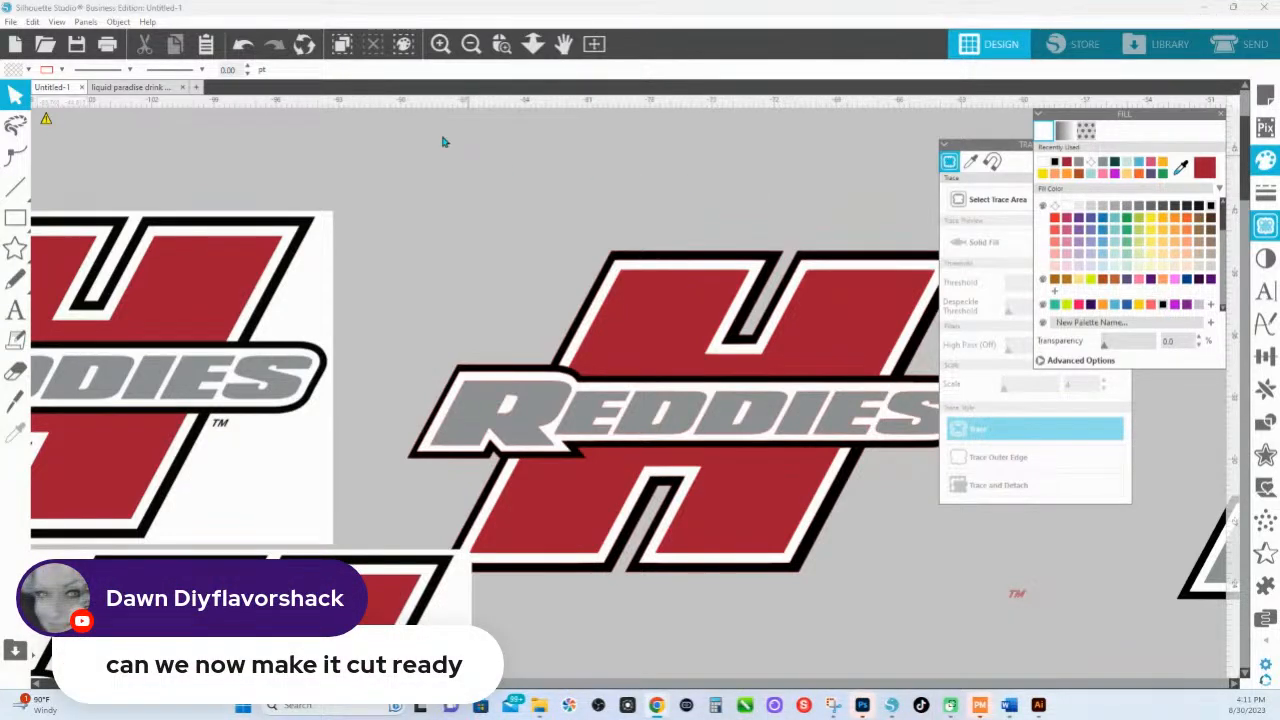
Move both original logo images farther away from the restacked vector logo.
{"action": "scroll", "coordinate": [516, 94], "scroll_direction": "down", "scroll_amount": 3}
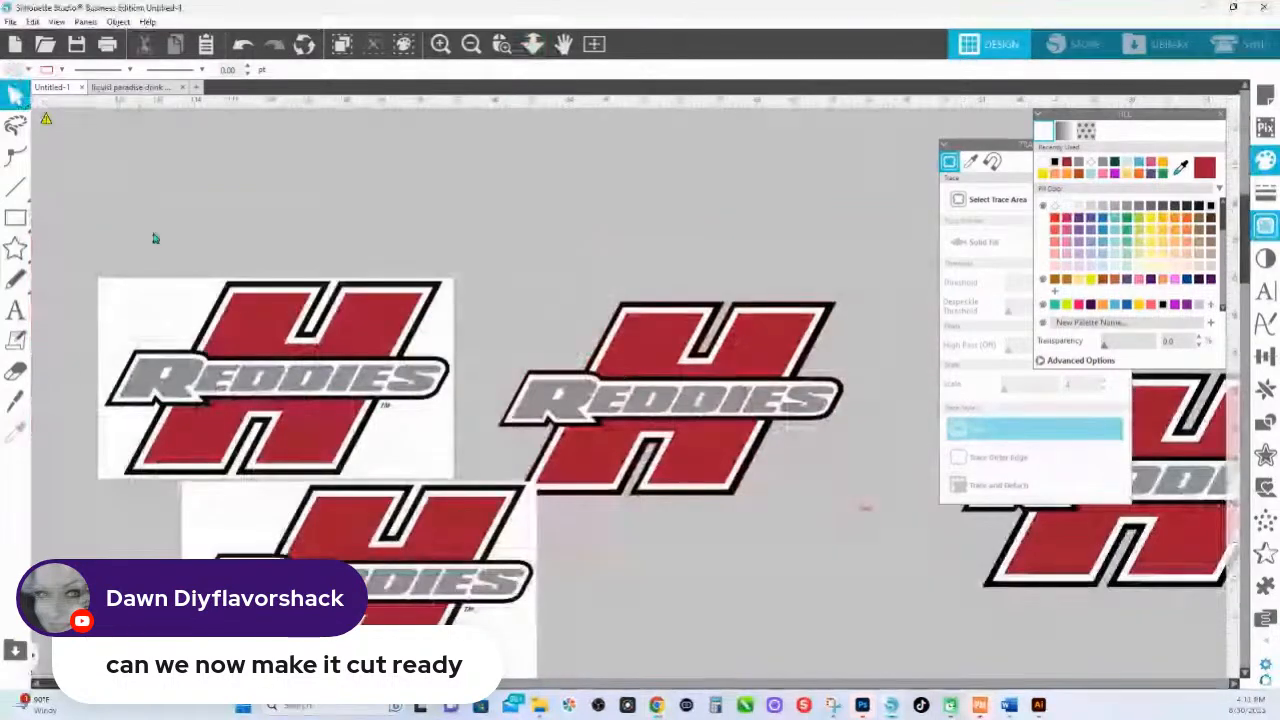
{"action": "left_click_drag", "start_coordinate": [154, 237], "coordinate": [512, 496]}
{"action": "left_click_drag", "start_coordinate": [400, 420], "coordinate": [173, 341]}
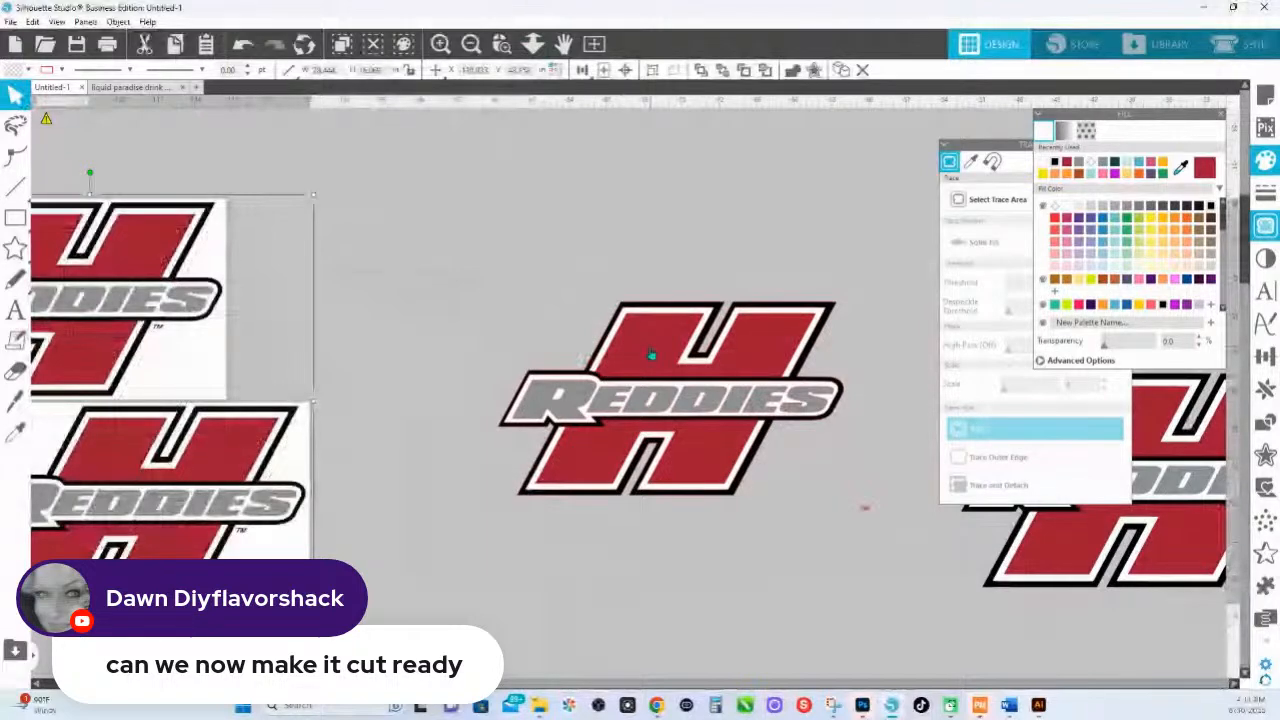
Select all layers of the vector logo and place a duplicate above the original.
{"action": "left_click_drag", "start_coordinate": [517, 294], "coordinate": [780, 531]}
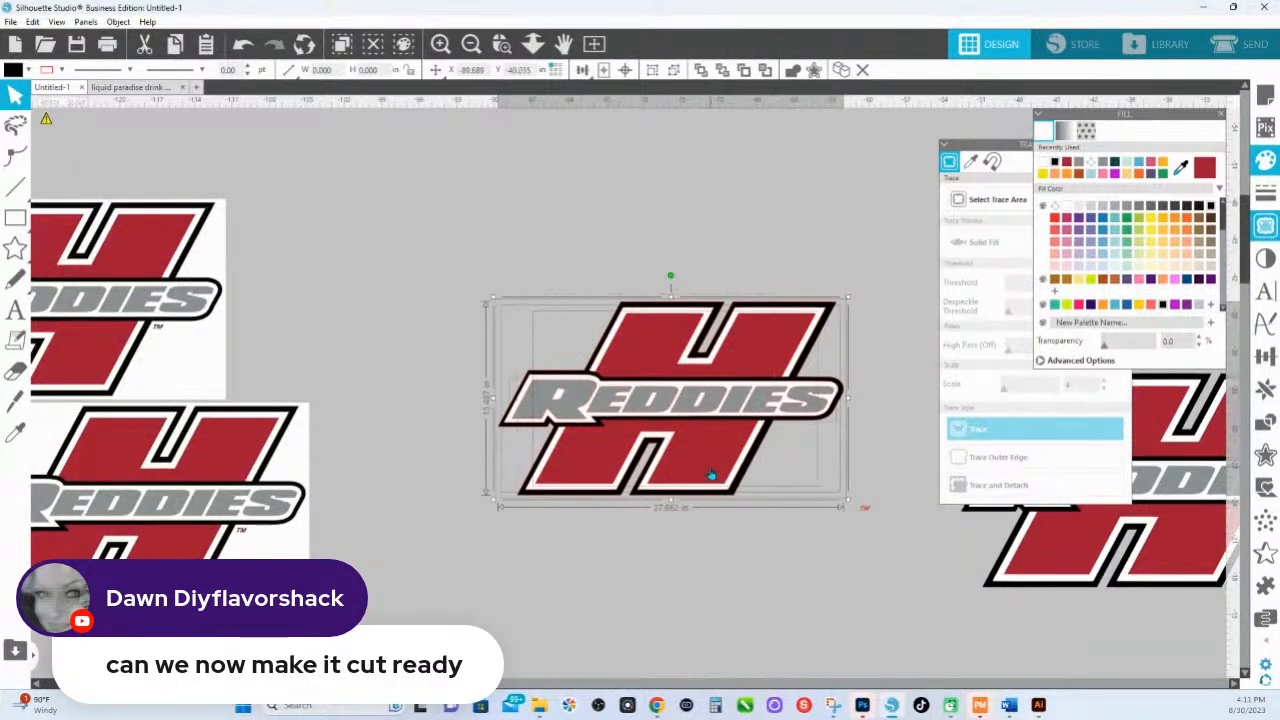
{"action": "left_click_drag", "start_coordinate": [713, 470], "coordinate": [670, 395]}
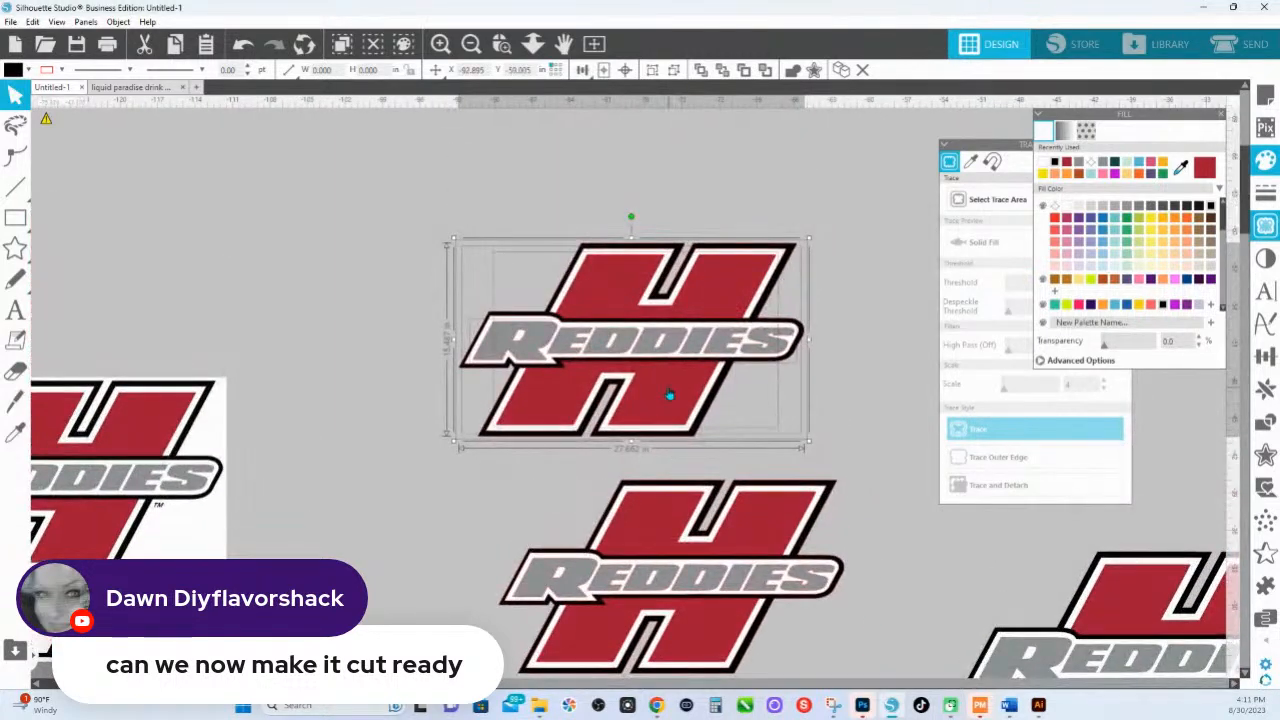
Apply Subtract All to the duplicated logo to cut the upper layers out of those behind.
{"action": "left_click", "coordinate": [1265, 259]}
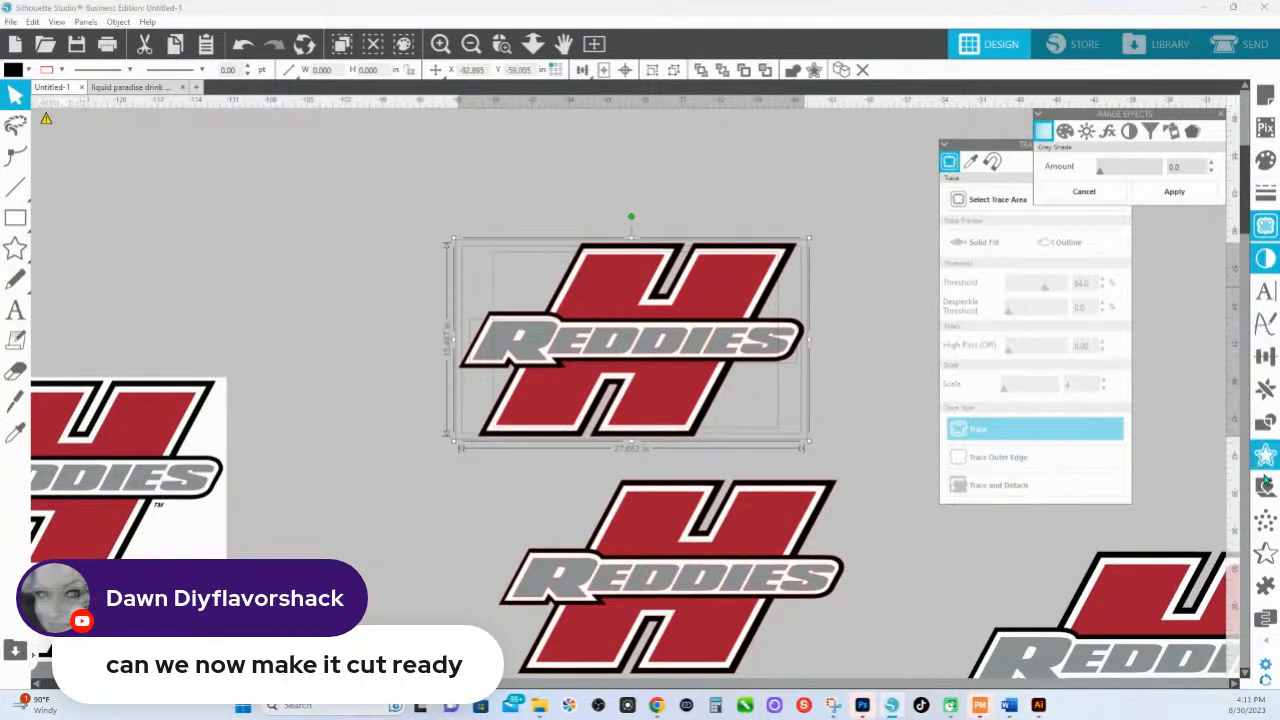
{"action": "left_click", "coordinate": [1266, 427]}
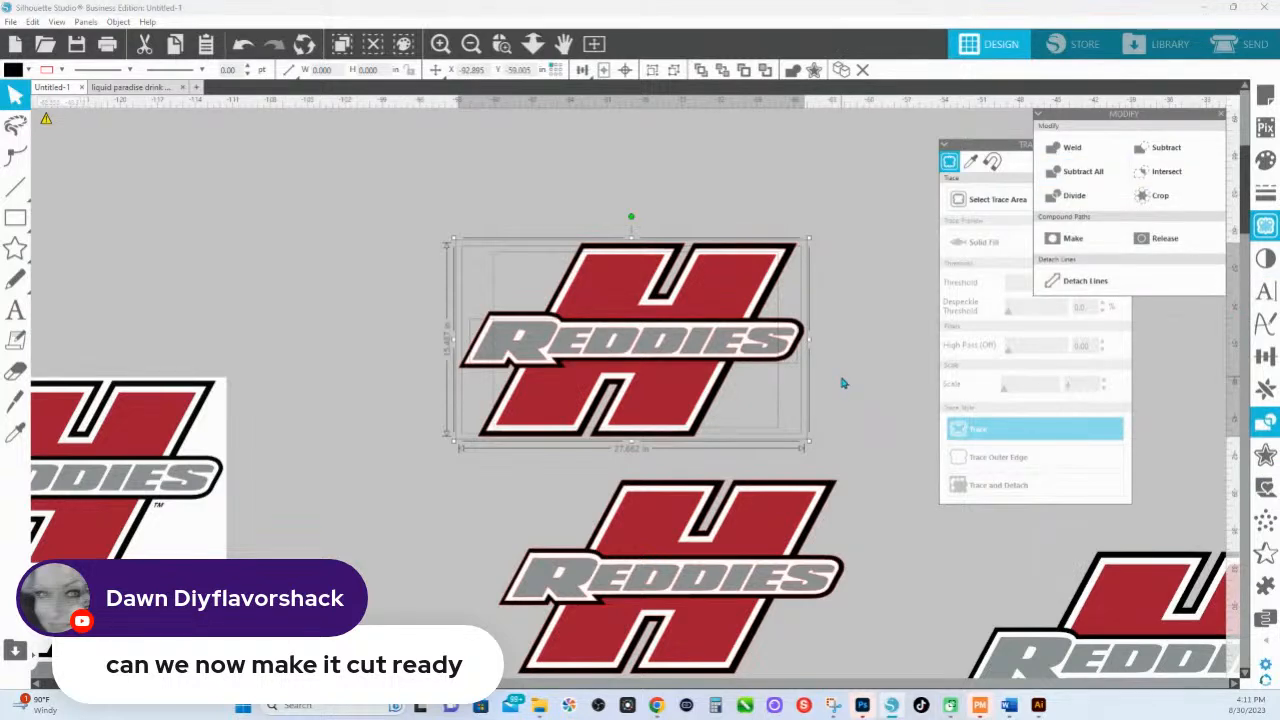
{"action": "left_click", "coordinate": [845, 263]}
Pull the duplicate's black outline, white borders, red H and grey lettering apart from each other.
{"action": "left_click_drag", "start_coordinate": [745, 152], "coordinate": [664, 155]}
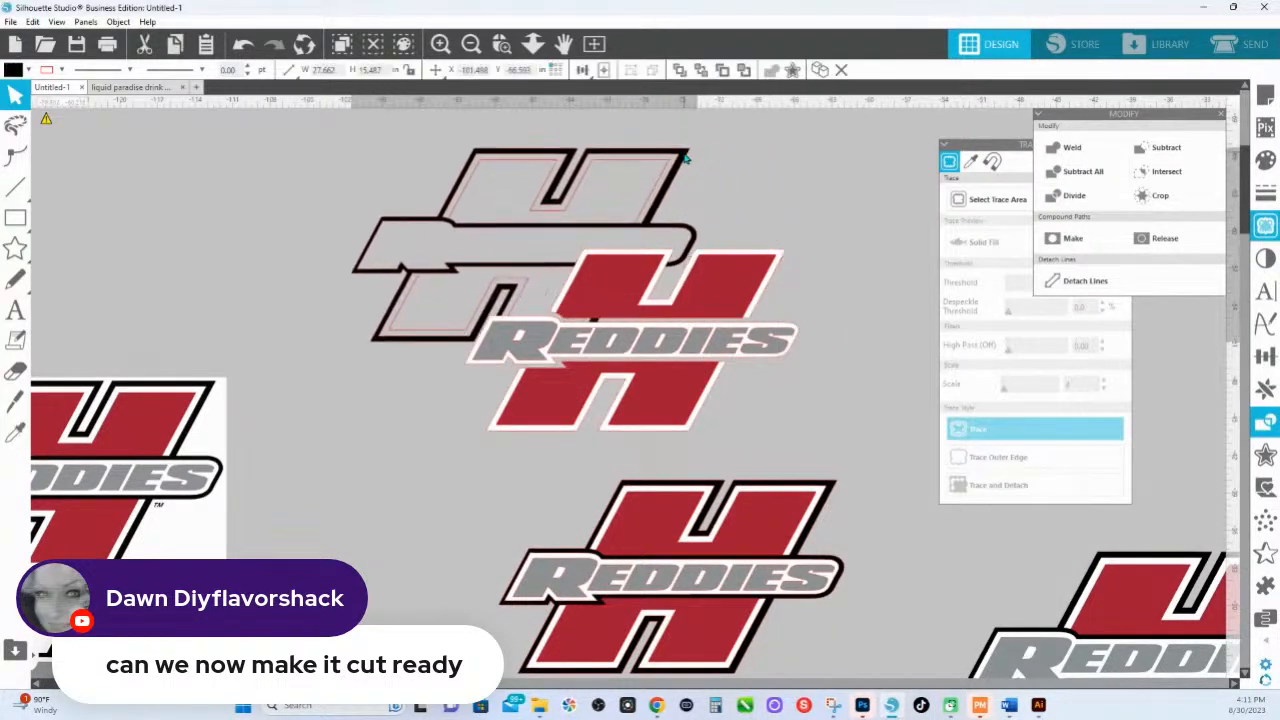
{"action": "left_click", "coordinate": [733, 283]}
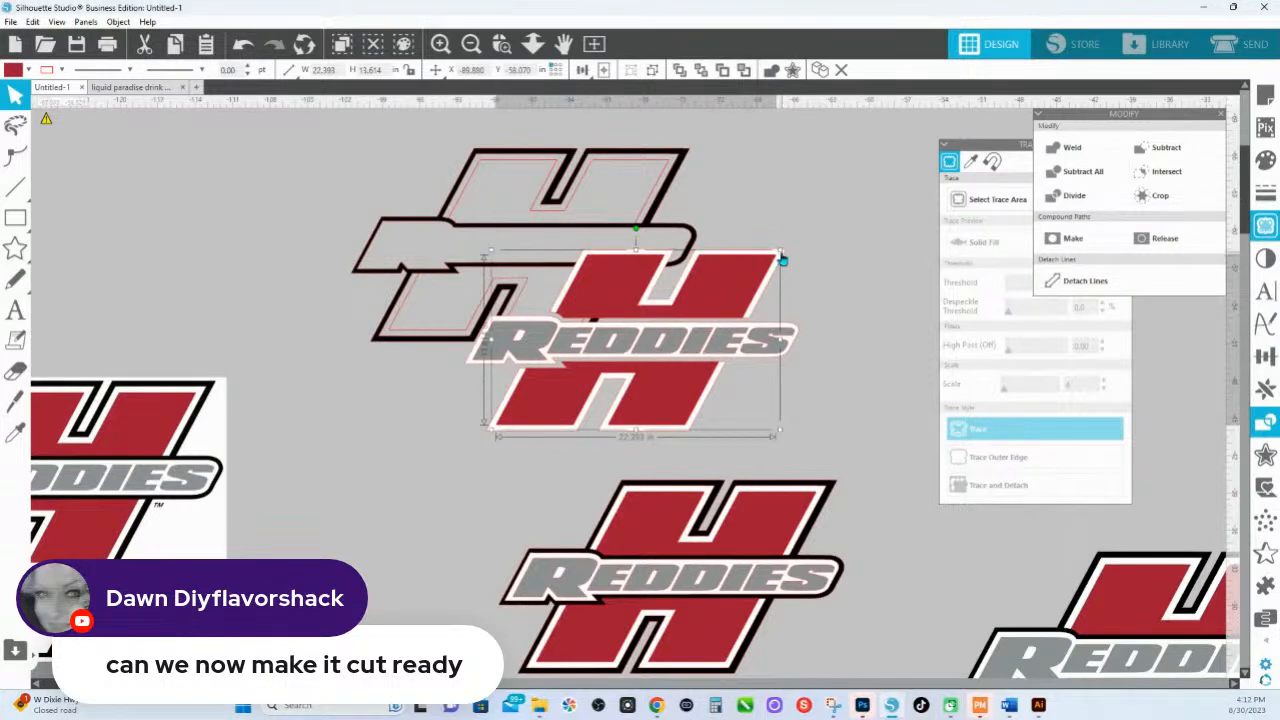
{"action": "mouse_move", "coordinate": [783, 259]}
{"action": "left_mouse_down"}
{"action": "mouse_move", "coordinate": [803, 243]}
{"action": "mouse_move", "coordinate": [790, 128]}
{"action": "mouse_move", "coordinate": [850, 128]}
{"action": "mouse_move", "coordinate": [520, 195]}
{"action": "mouse_move", "coordinate": [390, 175]}
{"action": "left_mouse_up"}
{"action": "left_click_drag", "start_coordinate": [745, 268], "coordinate": [564, 220]}
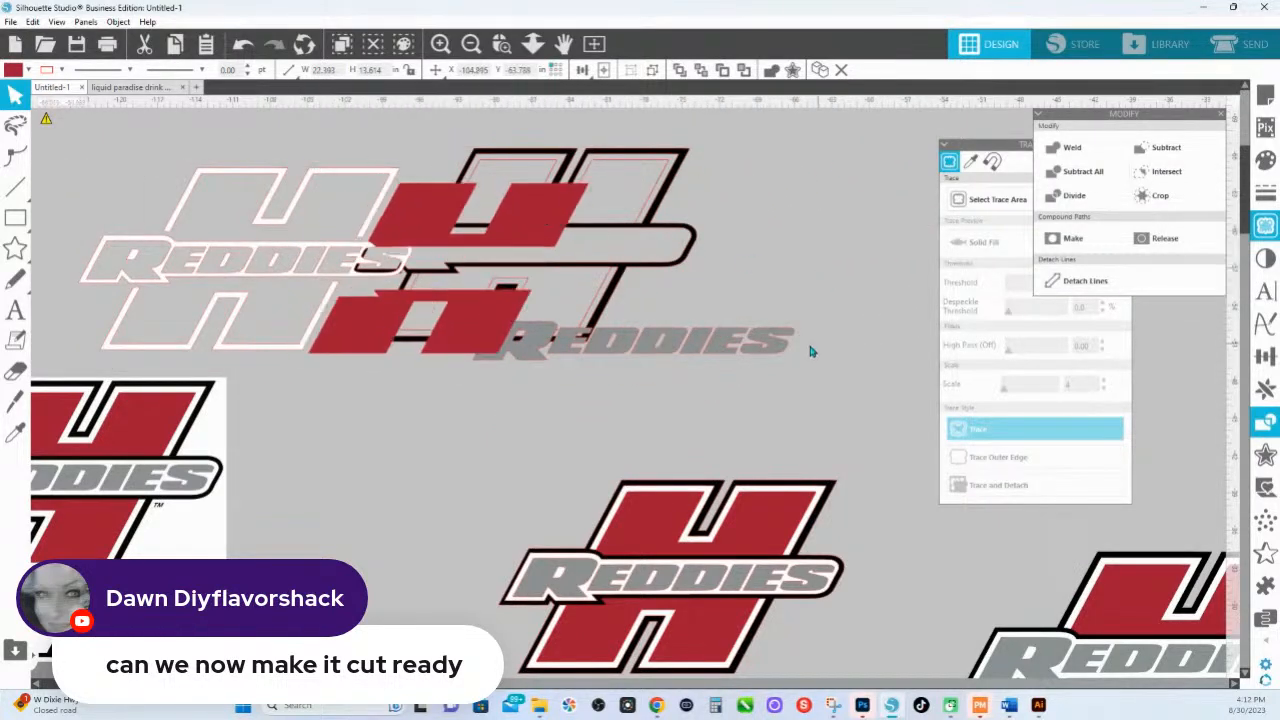
{"action": "left_click_drag", "start_coordinate": [779, 349], "coordinate": [792, 349]}
{"action": "left_click", "coordinate": [646, 211]}
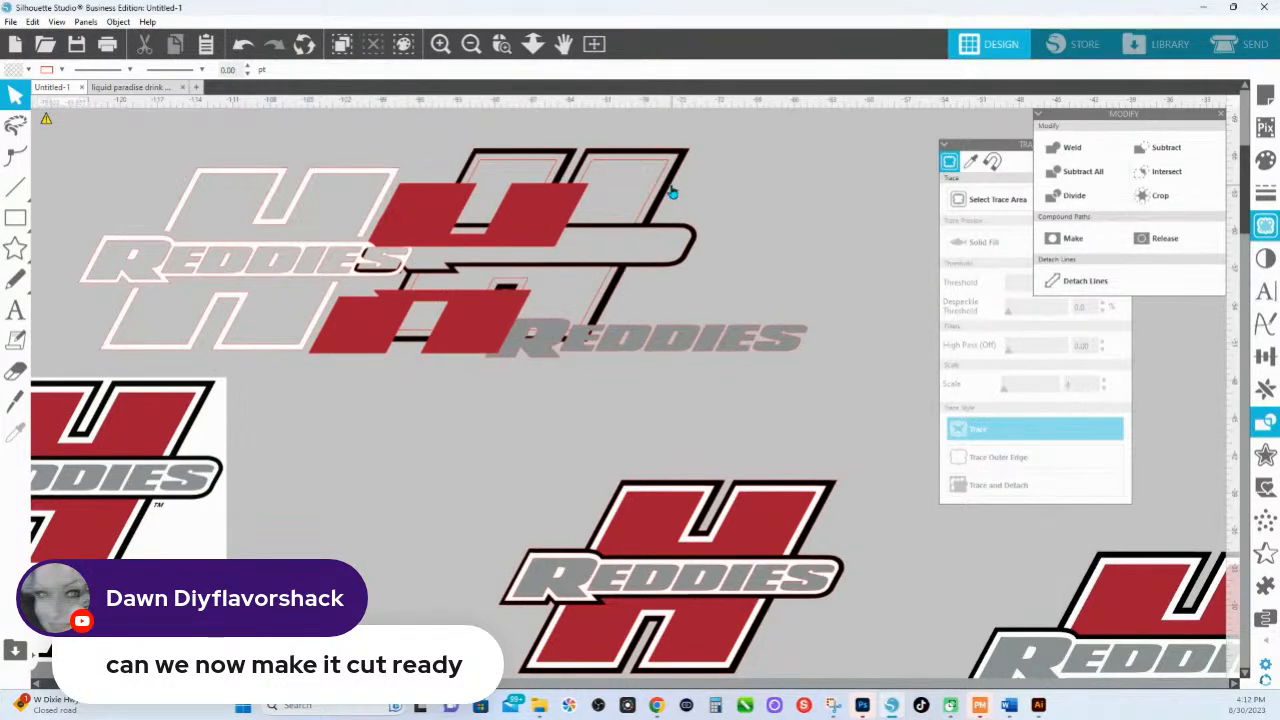
Pull the solid black and white layers out from behind the stacked vector logo, and undo the moves.
{"action": "scroll", "coordinate": [694, 391], "scroll_direction": "down", "scroll_amount": 3}
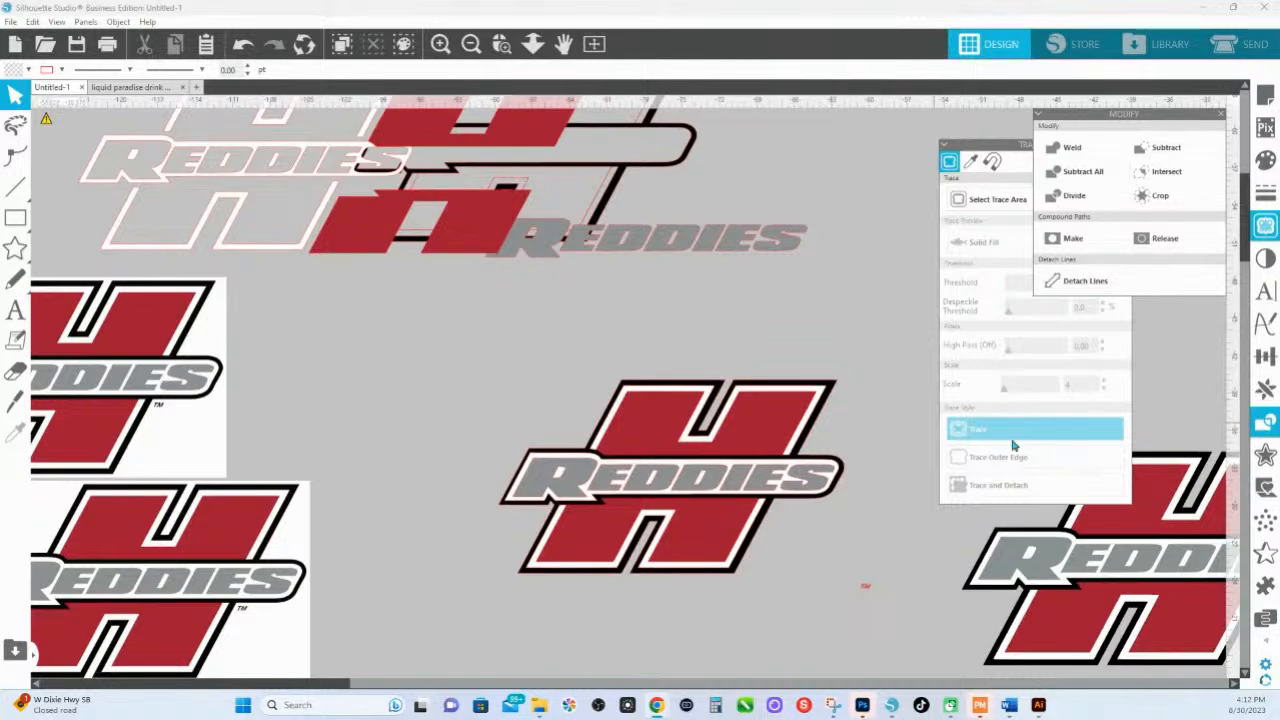
{"action": "left_click_drag", "start_coordinate": [824, 395], "coordinate": [600, 331]}
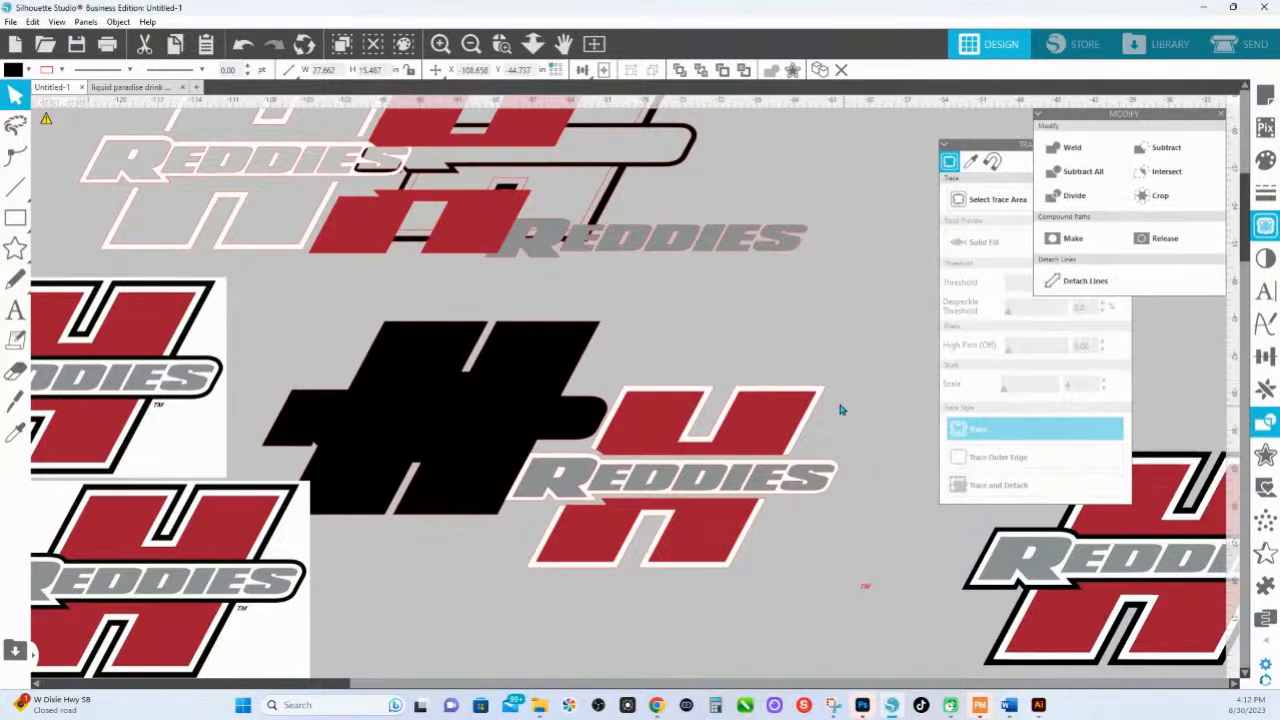
{"action": "left_click_drag", "start_coordinate": [810, 392], "coordinate": [547, 320]}
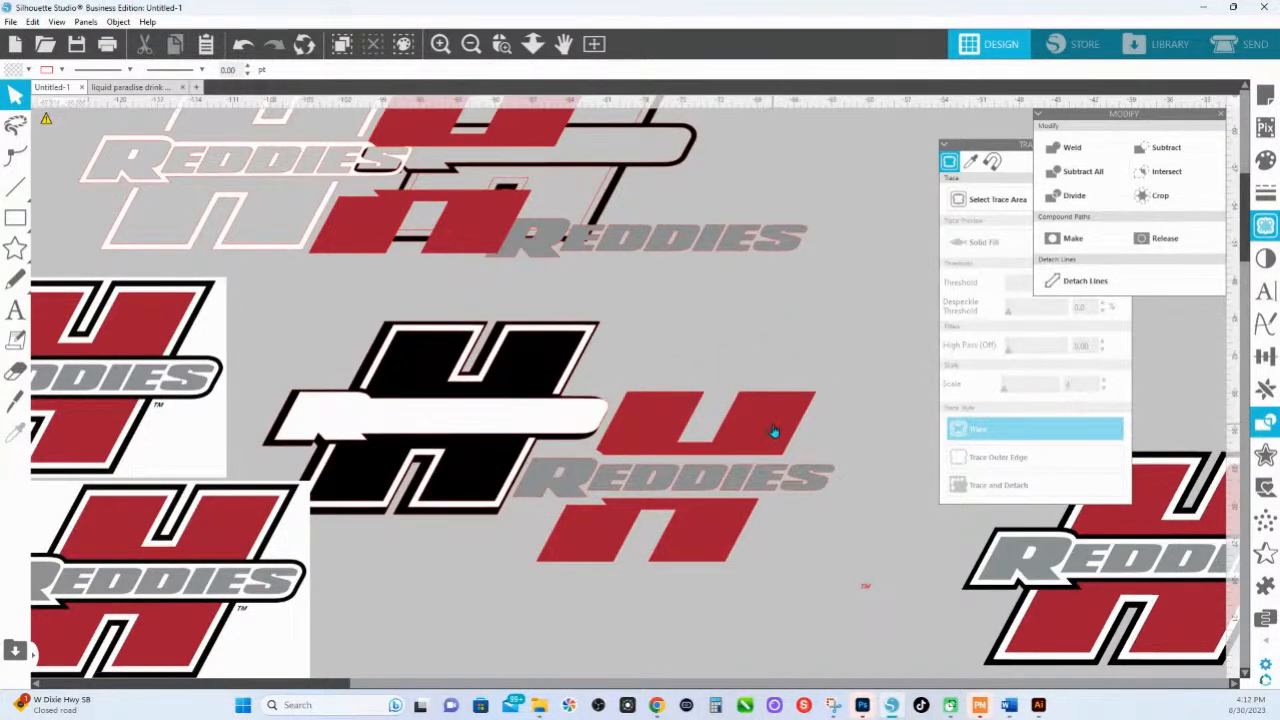
{"action": "key", "text": "ctrl+z"}
{"action": "key", "text": "ctrl+z"}
{"action": "left_click_drag", "start_coordinate": [793, 422], "coordinate": [800, 508]}
{"action": "key", "text": "ctrl+z"}
Delete the pulled-apart duplicate logo and place a fresh copy of the stacked vector logo above the original.
{"action": "left_click_drag", "start_coordinate": [713, 382], "coordinate": [270, 192]}
{"action": "key", "text": "Delete"}
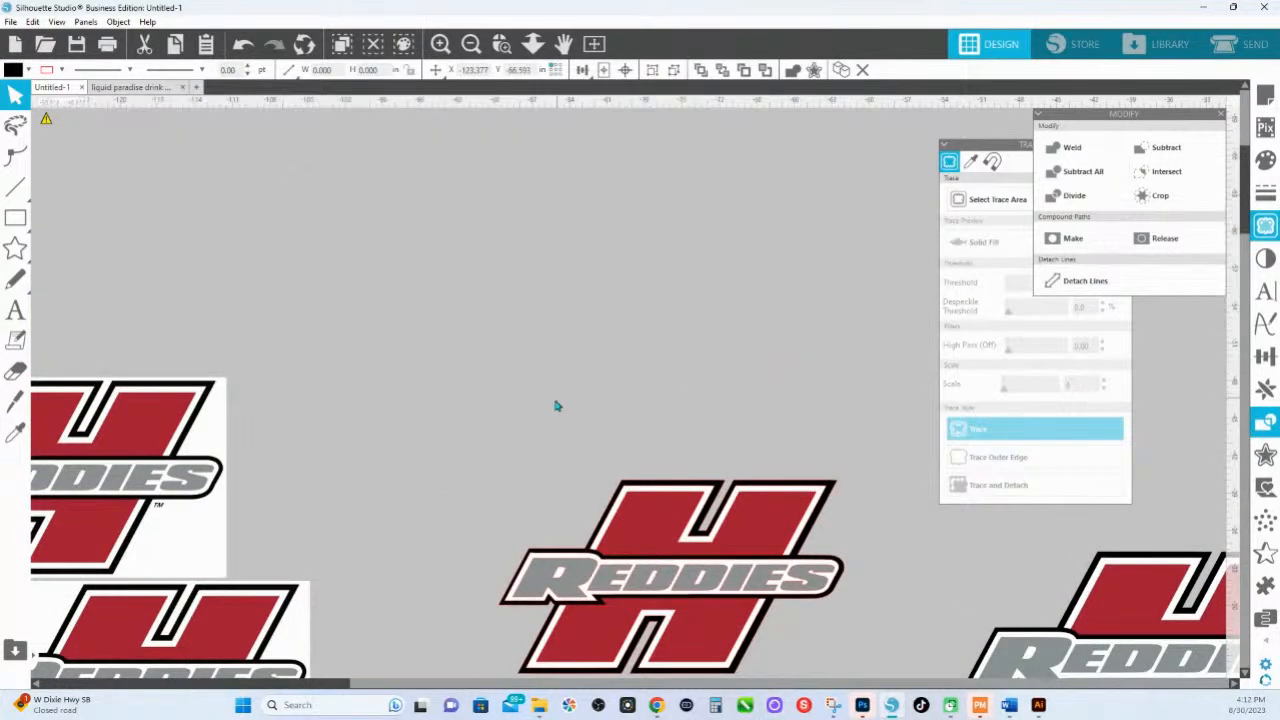
{"action": "left_click_drag", "start_coordinate": [560, 403], "coordinate": [820, 657]}
{"action": "left_click_drag", "start_coordinate": [782, 527], "coordinate": [762, 251]}
{"action": "left_click_drag", "start_coordinate": [854, 363], "coordinate": [814, 410]}
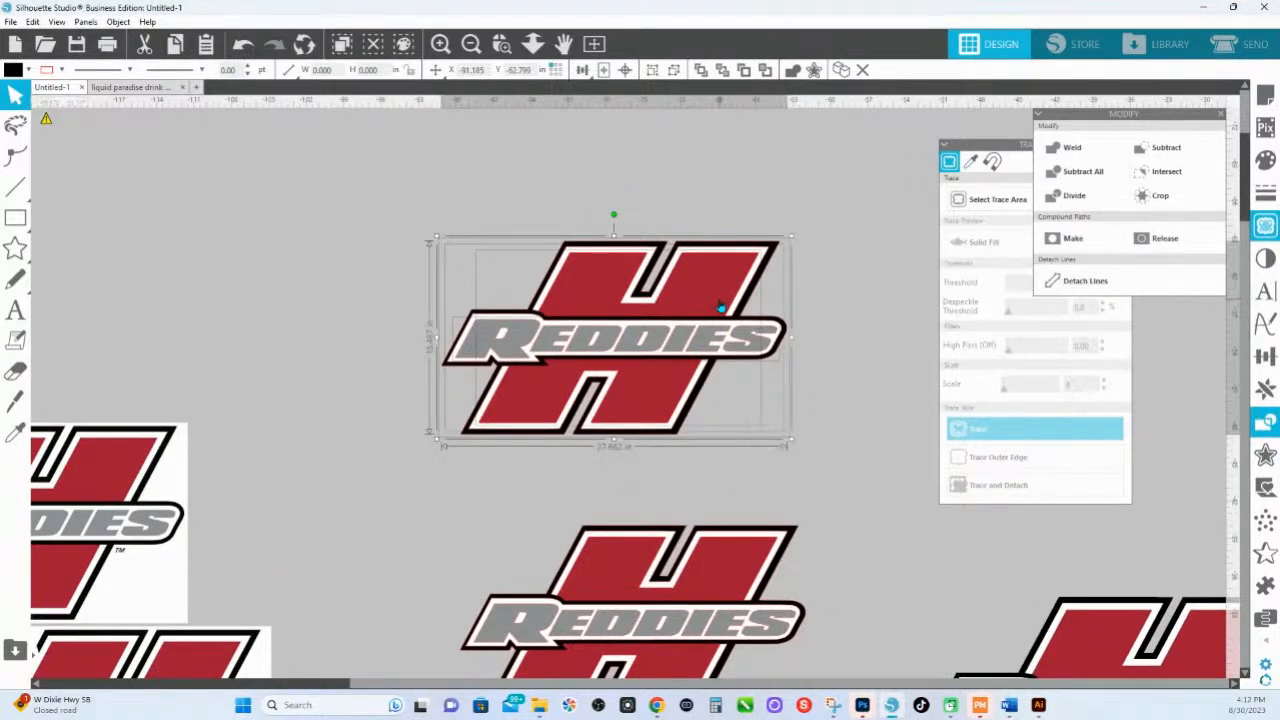
Try Subtract All on the upper logo copy, and select its white and red layers to check the cut.
{"action": "left_click", "coordinate": [697, 207]}
{"action": "left_click_drag", "start_coordinate": [801, 203], "coordinate": [766, 252]}
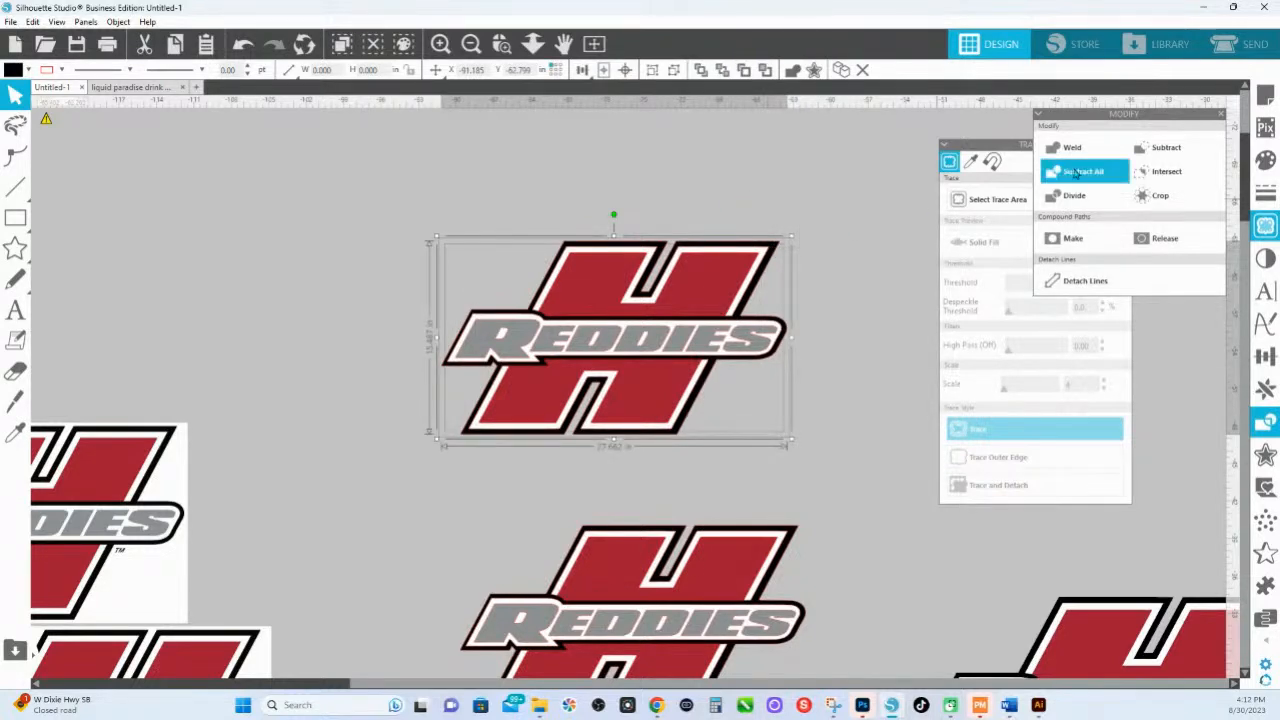
{"action": "left_click", "coordinate": [806, 323]}
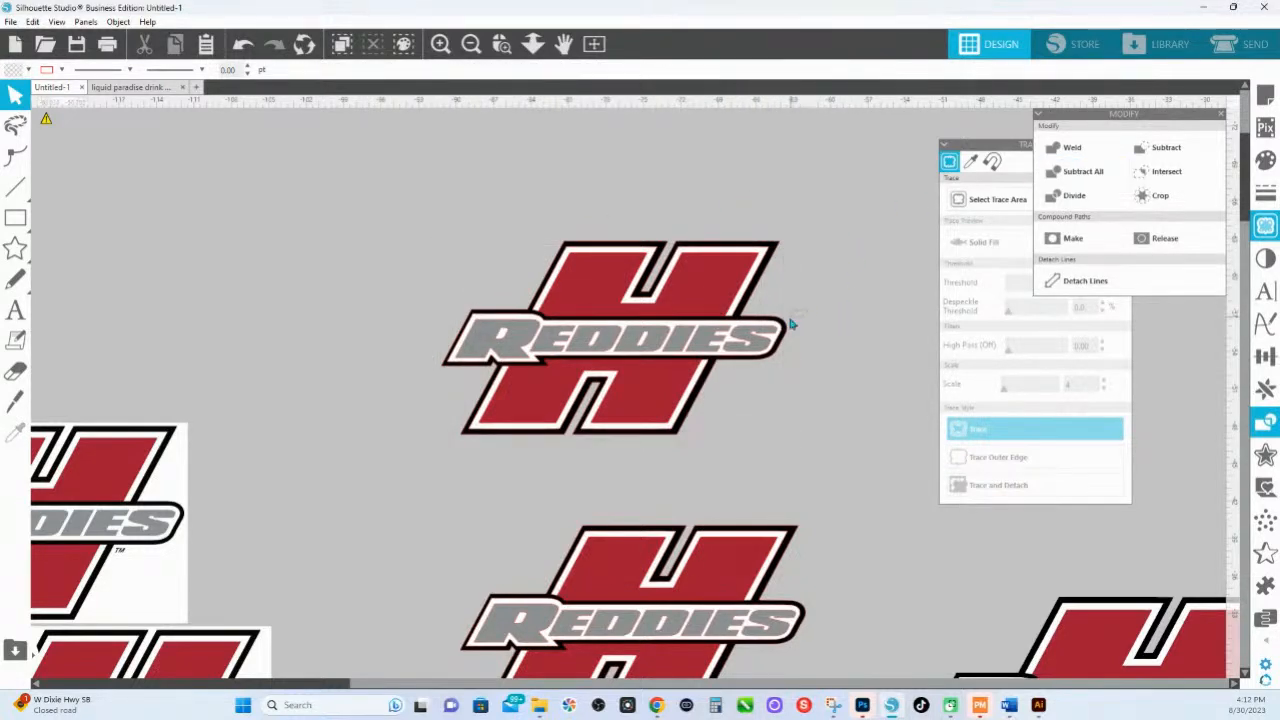
{"action": "left_click", "coordinate": [787, 330]}
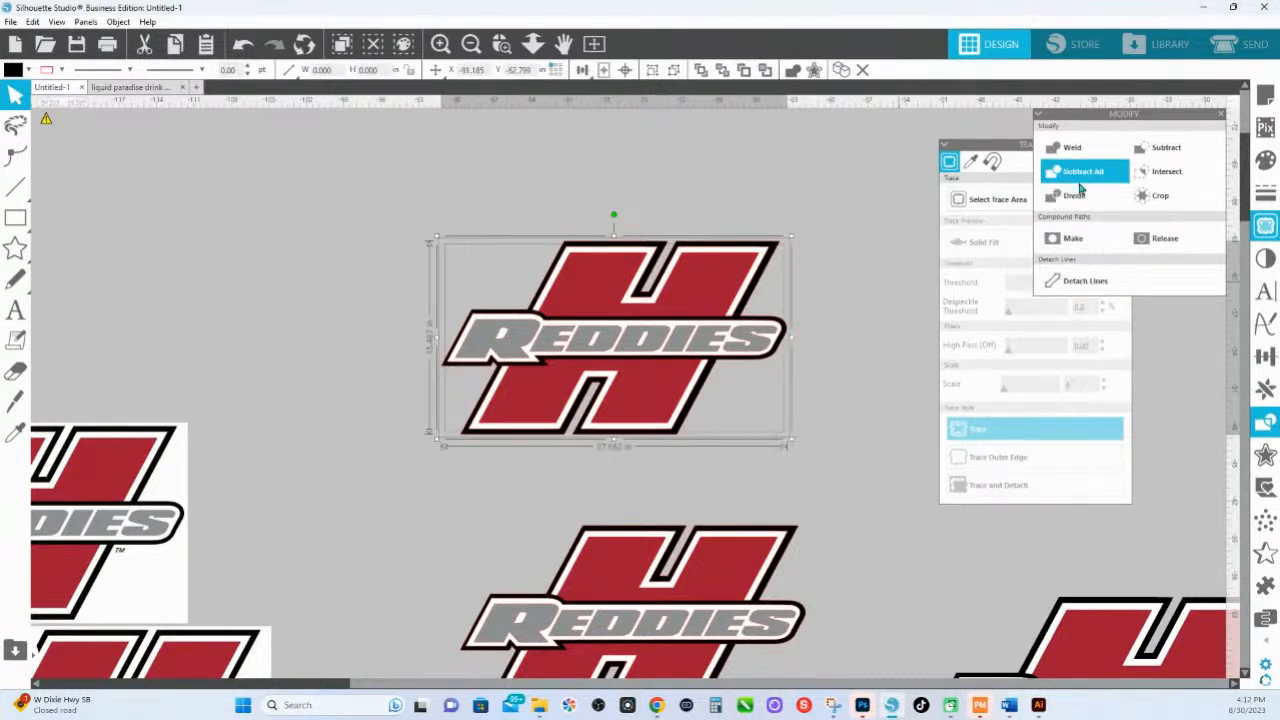
{"action": "left_click", "coordinate": [706, 450]}
{"action": "left_click", "coordinate": [672, 436]}
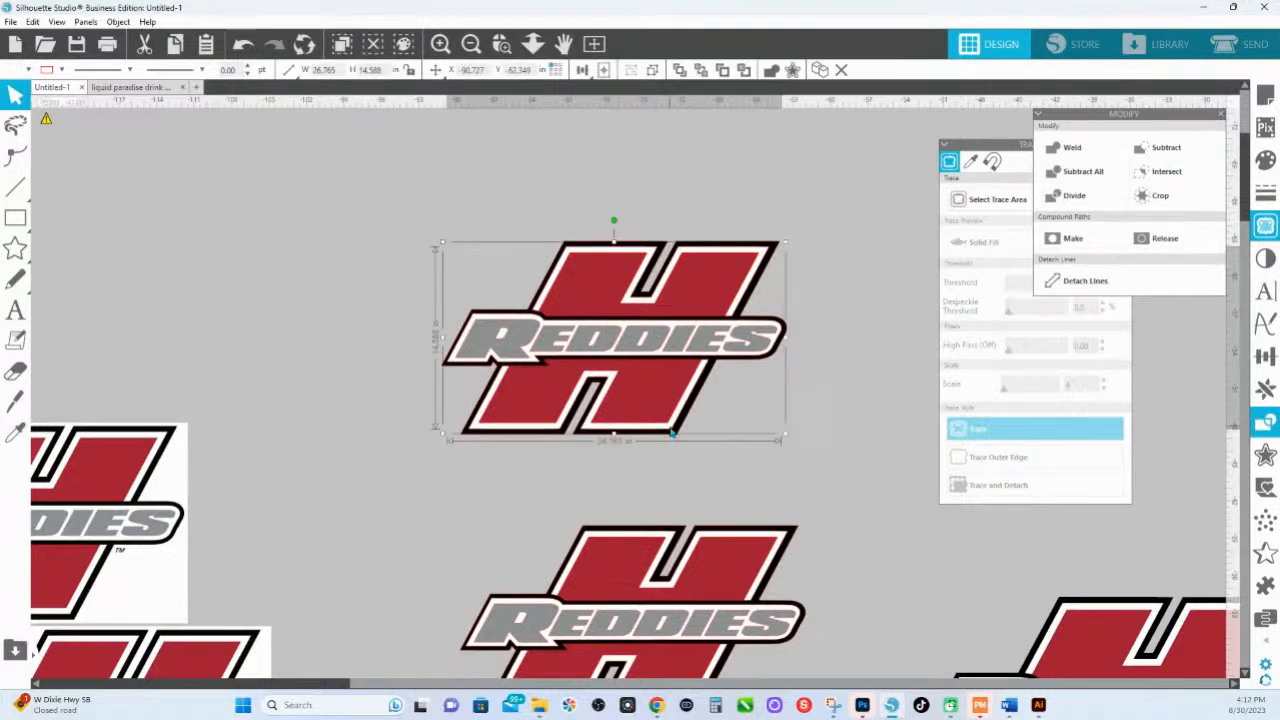
{"action": "left_click", "coordinate": [673, 397]}
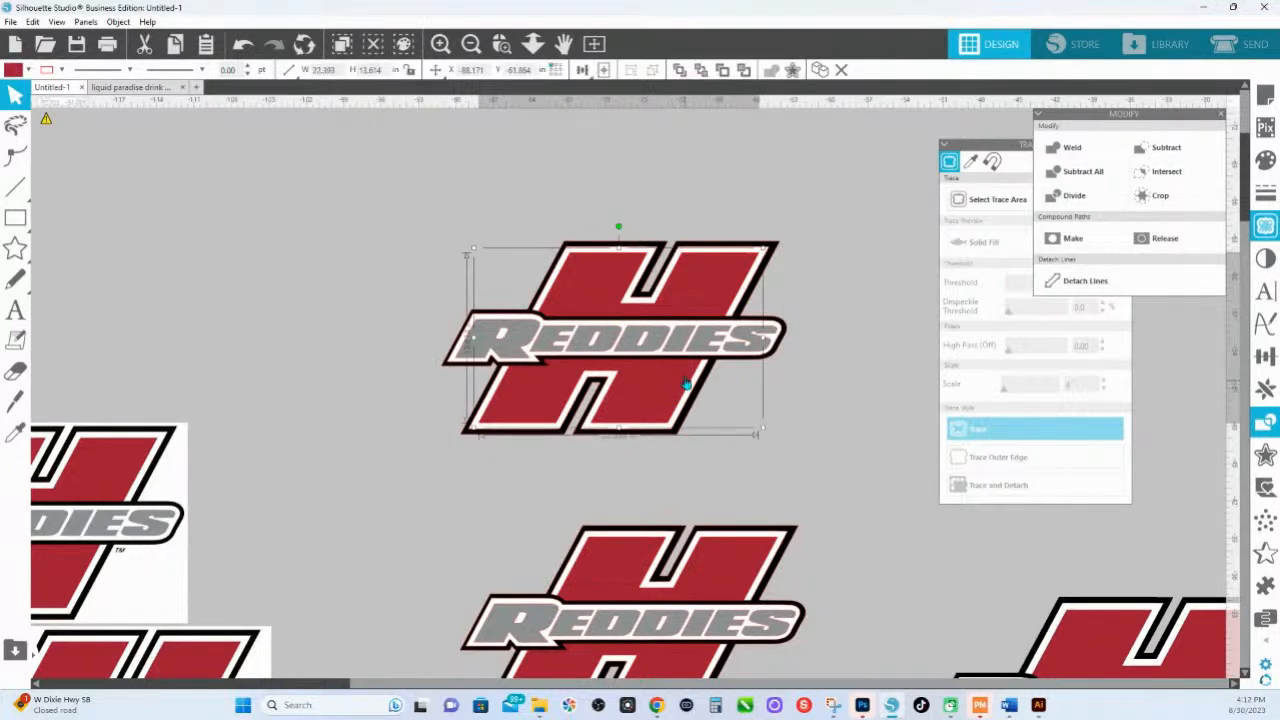
Test the separation of the upper copy's layers by moving one off the logo, undoing each move.
{"action": "left_click", "coordinate": [827, 199]}
{"action": "left_click_drag", "start_coordinate": [766, 250], "coordinate": [814, 189]}
{"action": "key", "text": "ctrl+z"}
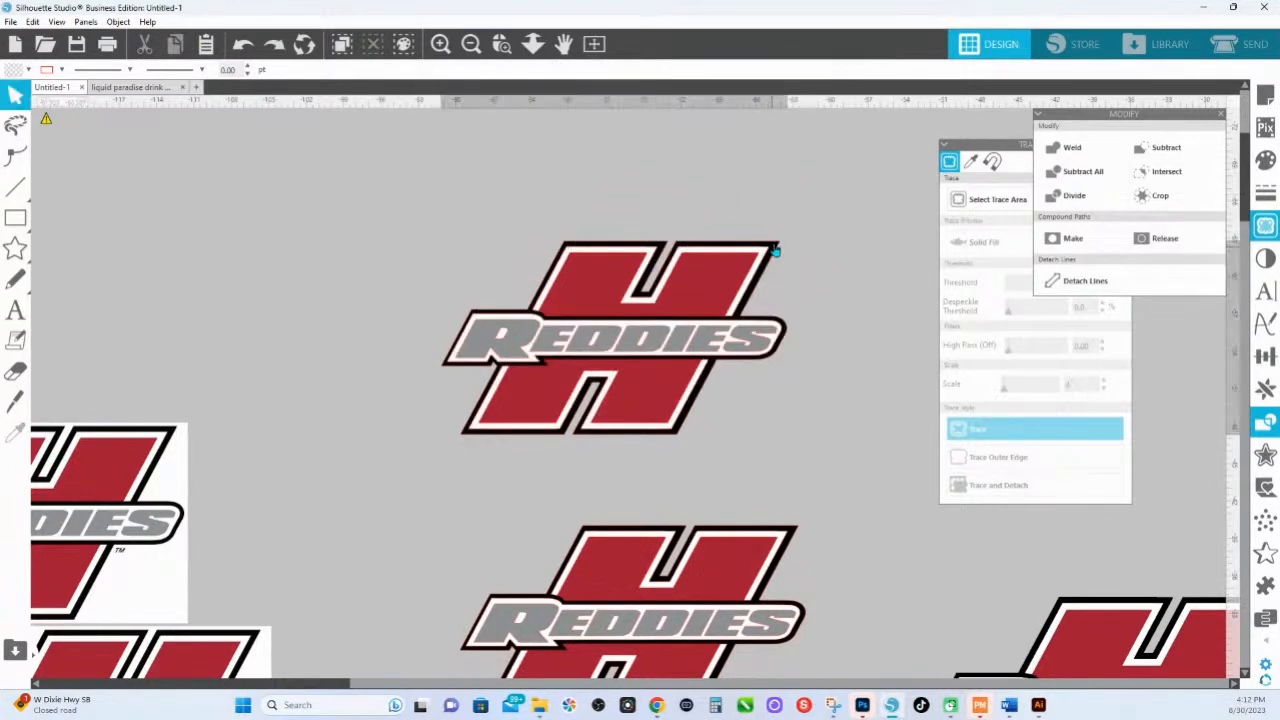
{"action": "left_click_drag", "start_coordinate": [773, 256], "coordinate": [871, 160]}
{"action": "key", "text": "ctrl+z"}
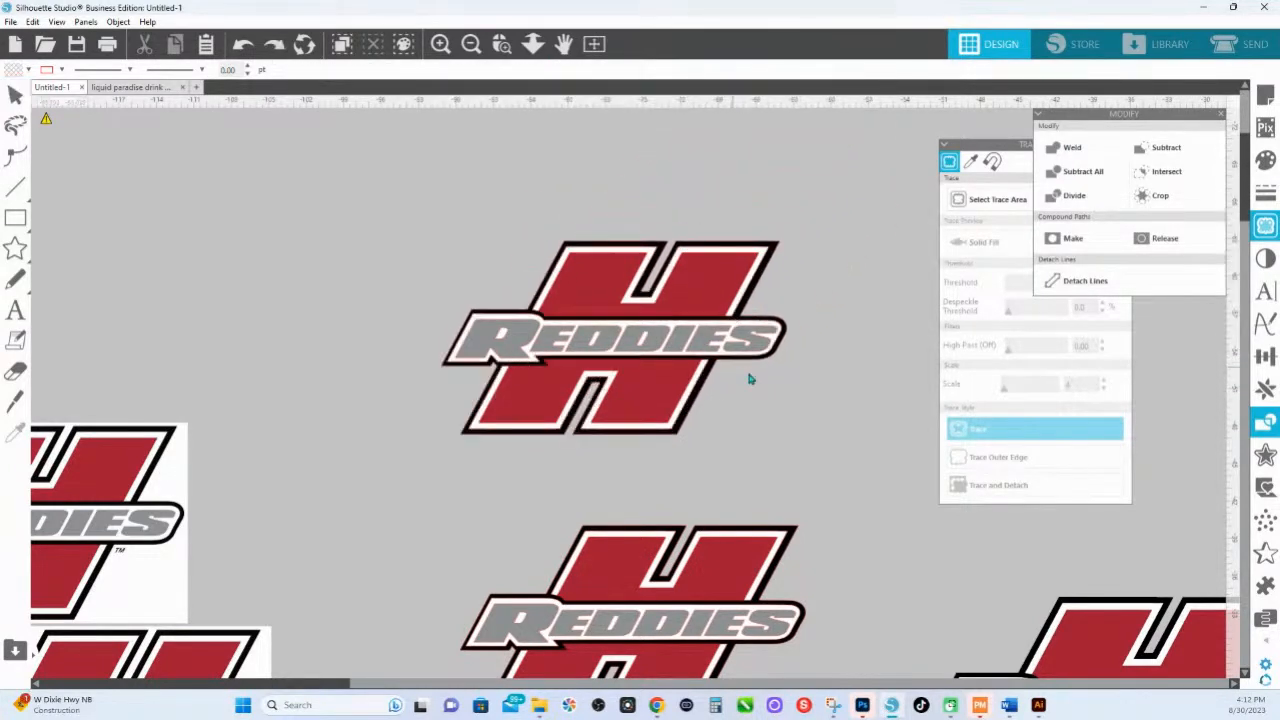
Apply Subtract All to all layers of the upper logo copy.
{"action": "left_click", "coordinate": [716, 283]}
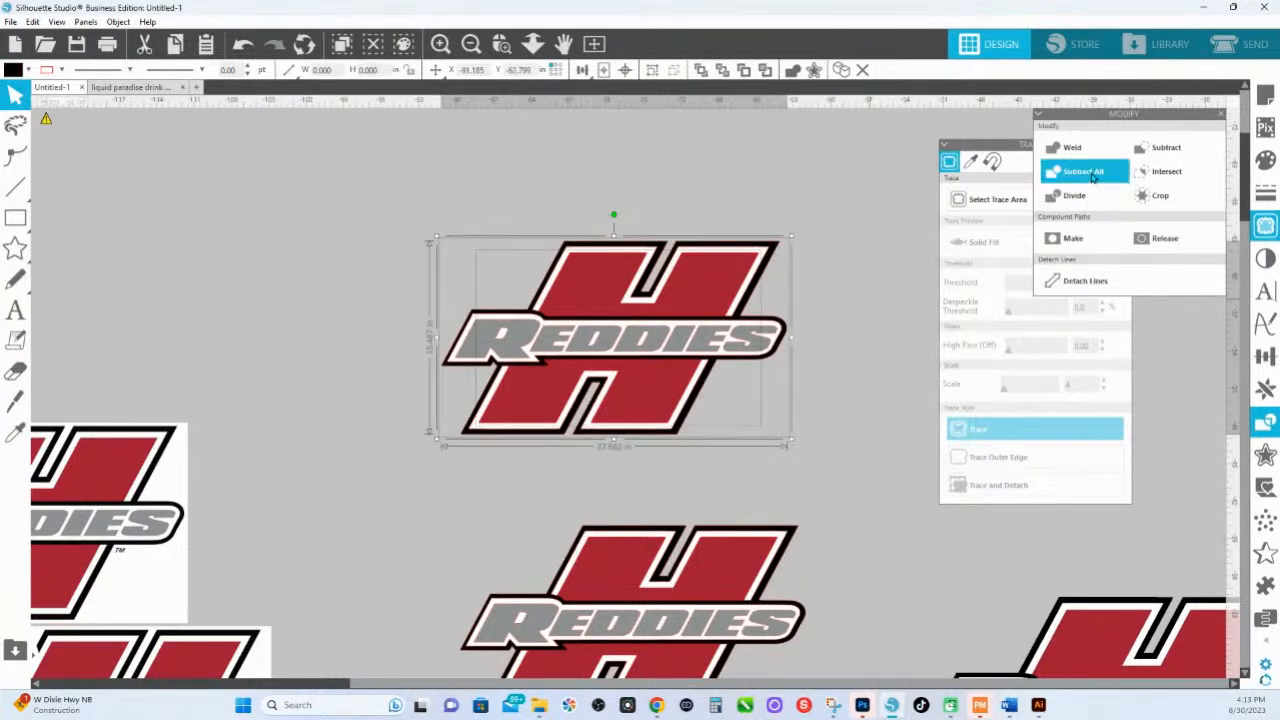
{"action": "left_click", "coordinate": [857, 266]}
{"action": "mouse_move", "coordinate": [778, 255]}
{"action": "left_mouse_down"}
{"action": "mouse_move", "coordinate": [803, 197]}
{"action": "mouse_move", "coordinate": [771, 257]}
{"action": "left_mouse_up"}
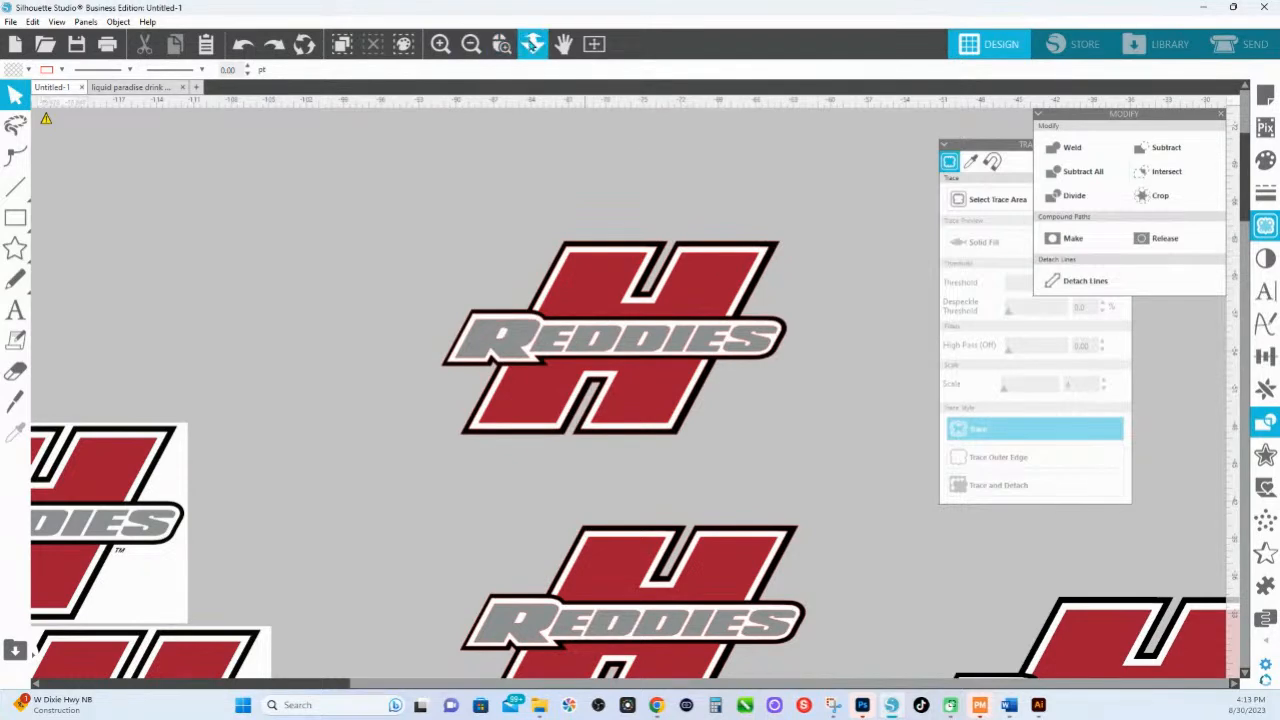
Move the black outline off the logo copy and cut the stray line inside its upper-left opening with the Knife.
{"action": "left_click_drag", "start_coordinate": [396, 206], "coordinate": [955, 465]}
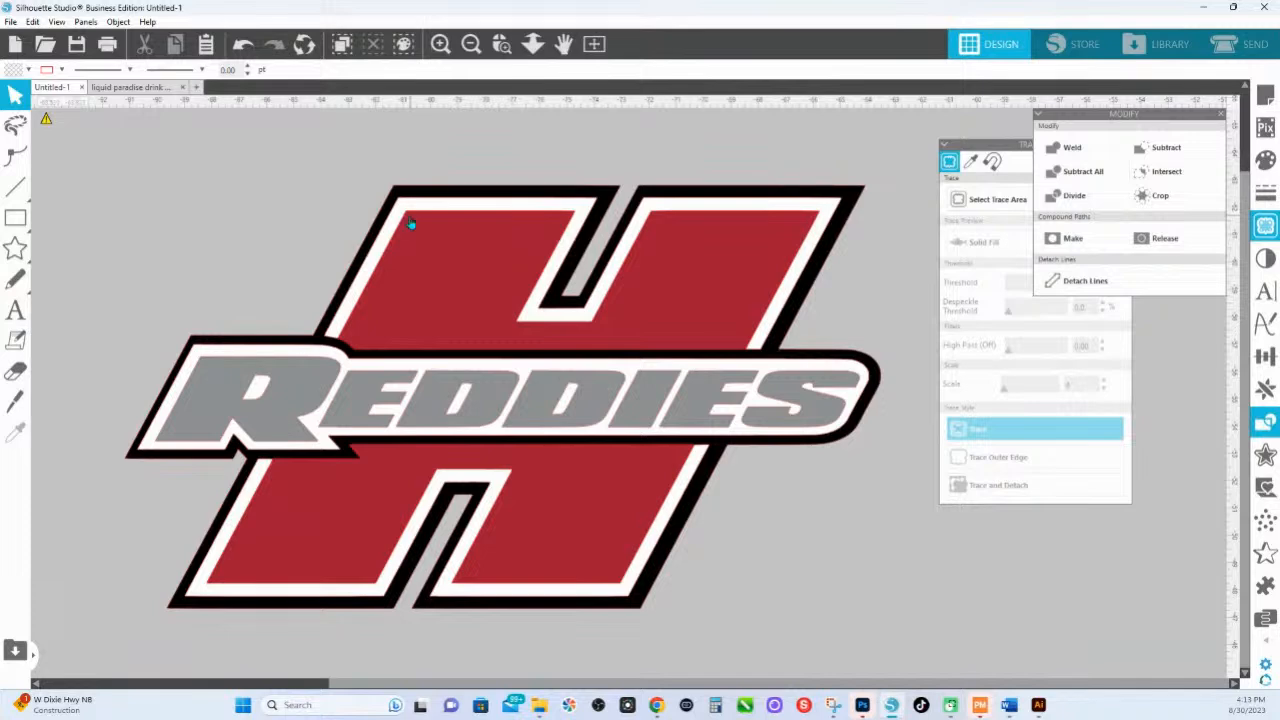
{"action": "left_click_drag", "start_coordinate": [443, 203], "coordinate": [288, 128]}
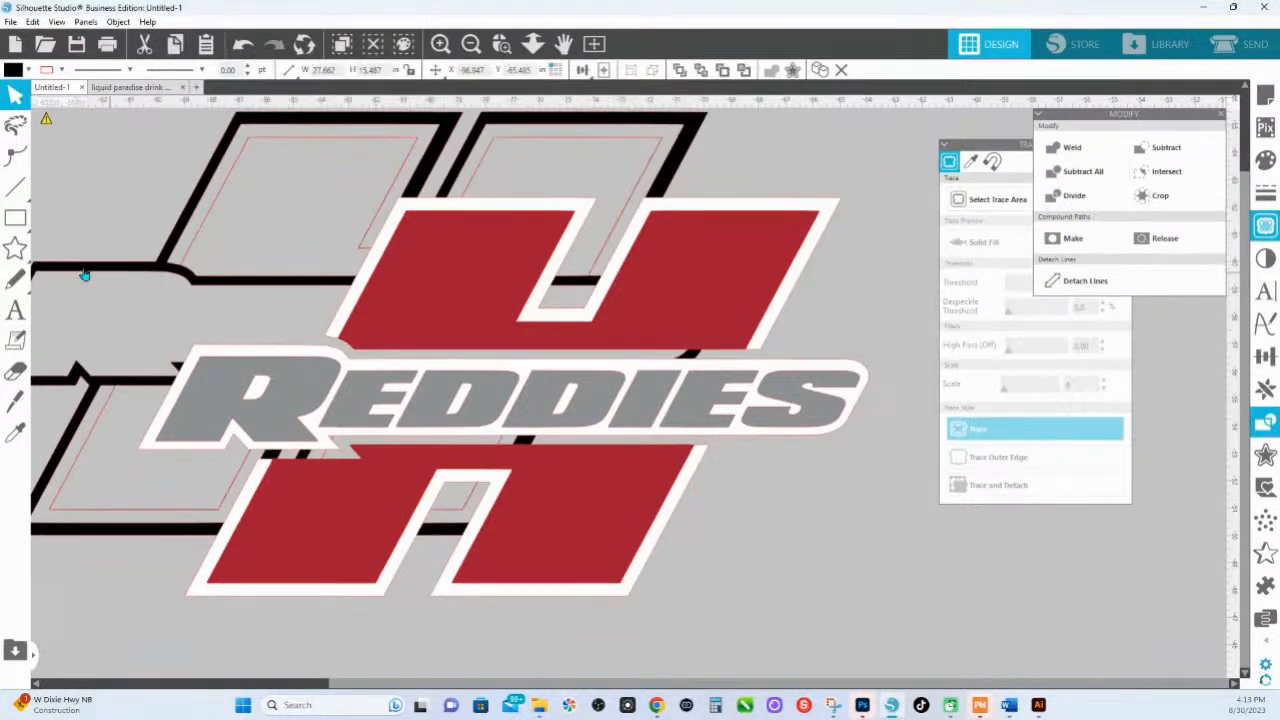
{"action": "left_click", "coordinate": [15, 400]}
{"action": "left_click_drag", "start_coordinate": [199, 205], "coordinate": [225, 221]}
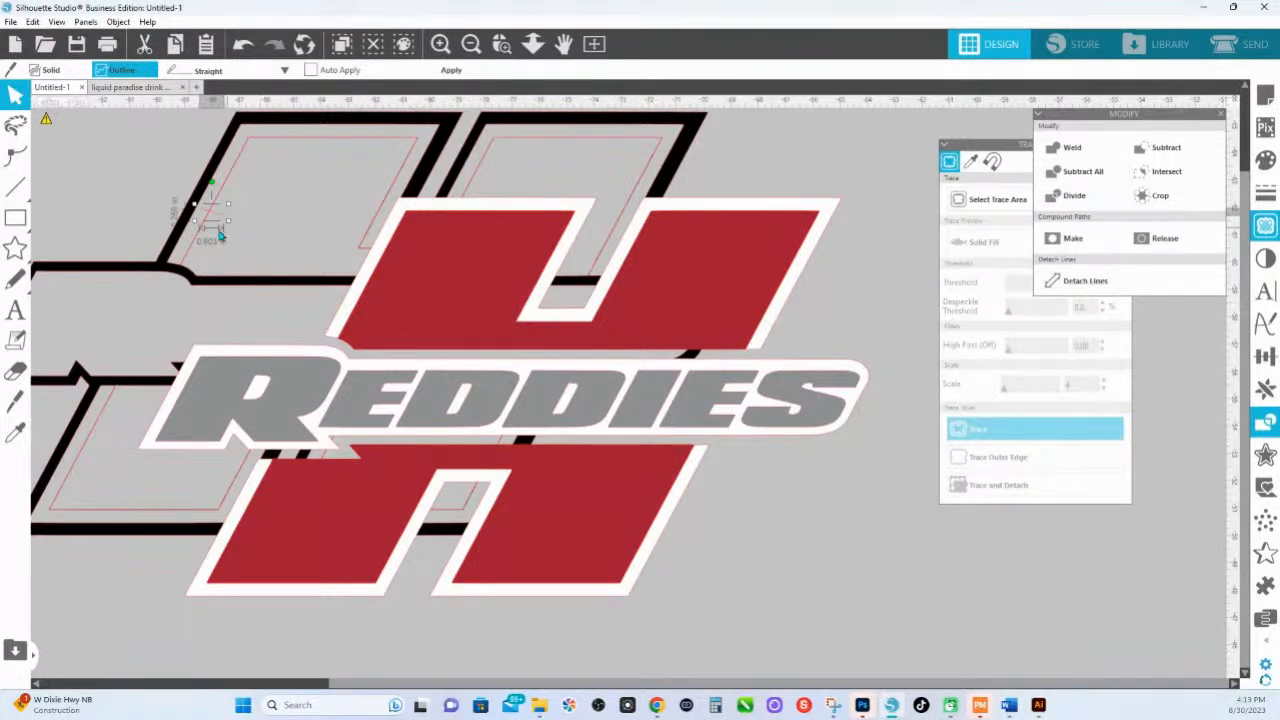
{"action": "left_click", "coordinate": [451, 70]}
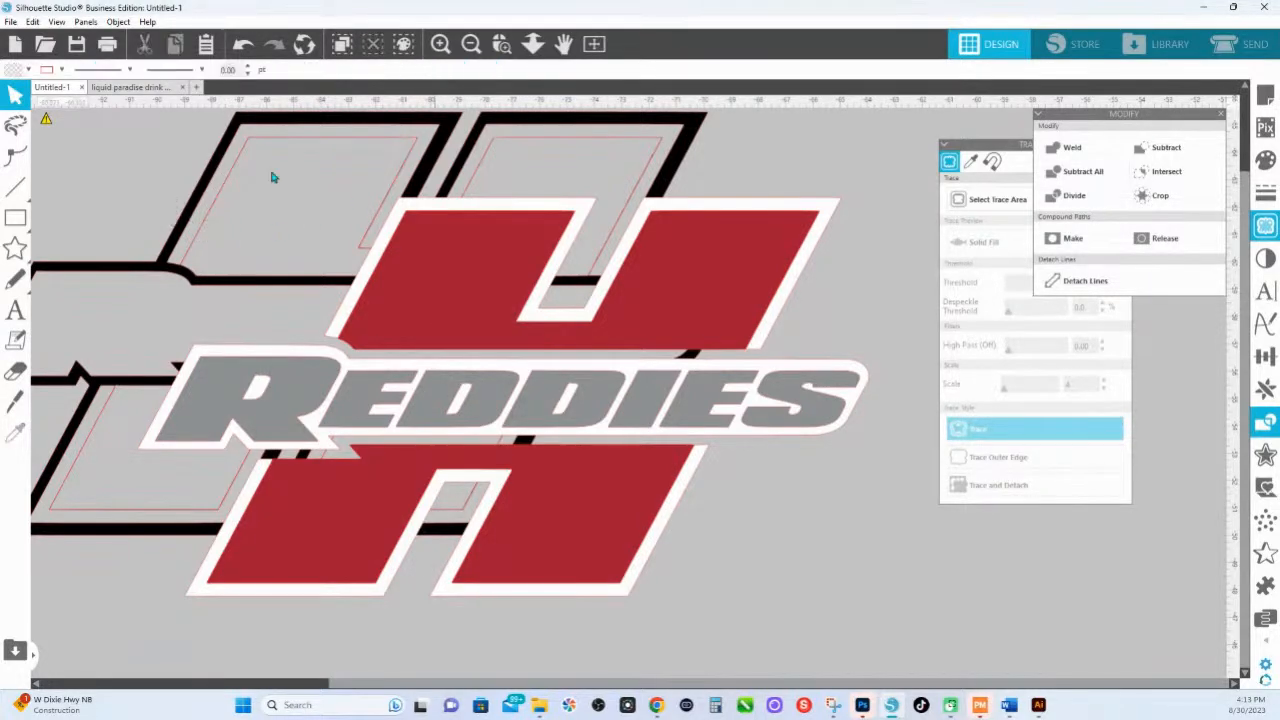
Edit the points of the cut stray line and delete its long segment inside the black outline's upper-left opening.
{"action": "left_click", "coordinate": [185, 226]}
{"action": "double_click", "coordinate": [185, 226]}
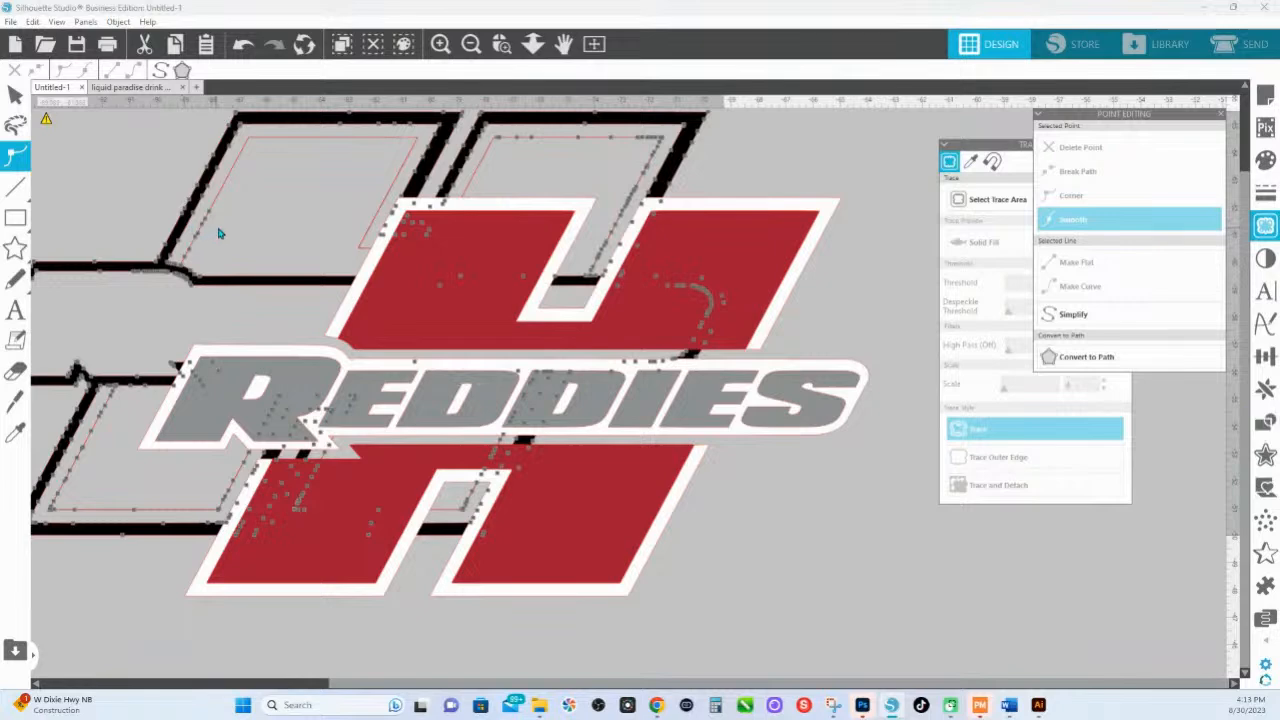
{"action": "left_click", "coordinate": [197, 230]}
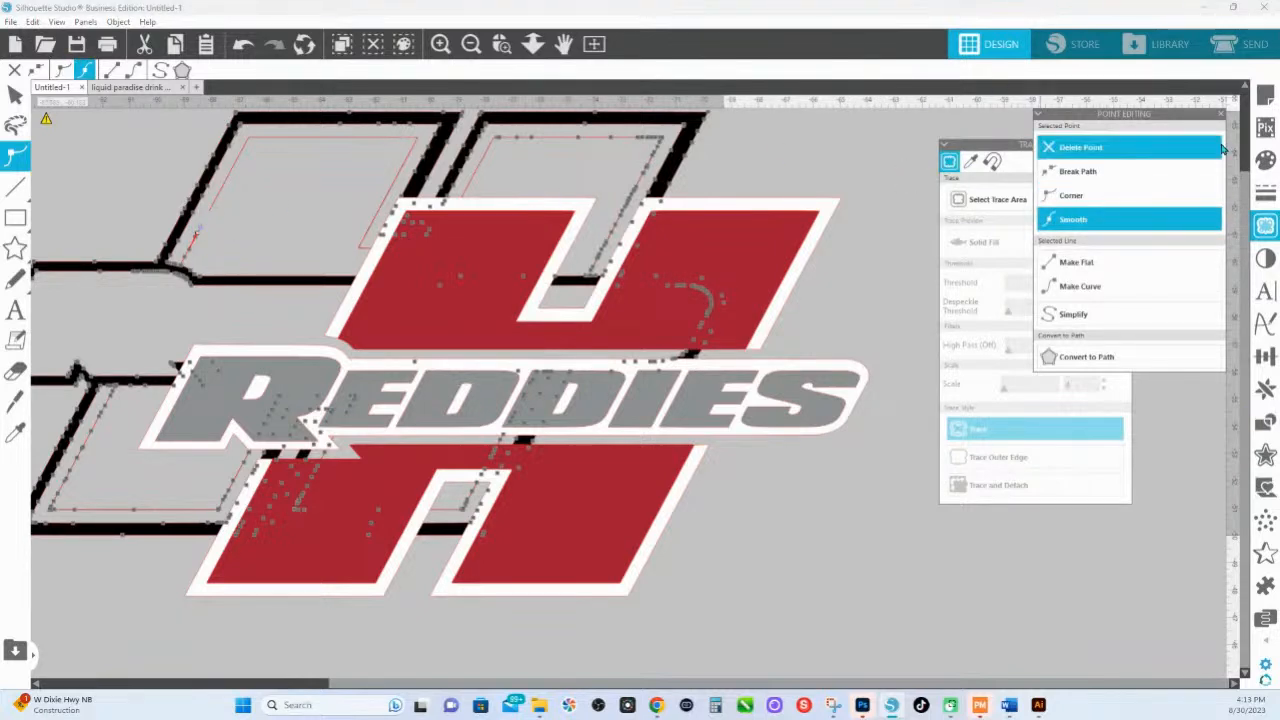
{"action": "left_click", "coordinate": [1080, 150]}
{"action": "left_click", "coordinate": [1080, 150]}
{"action": "left_click", "coordinate": [414, 143]}
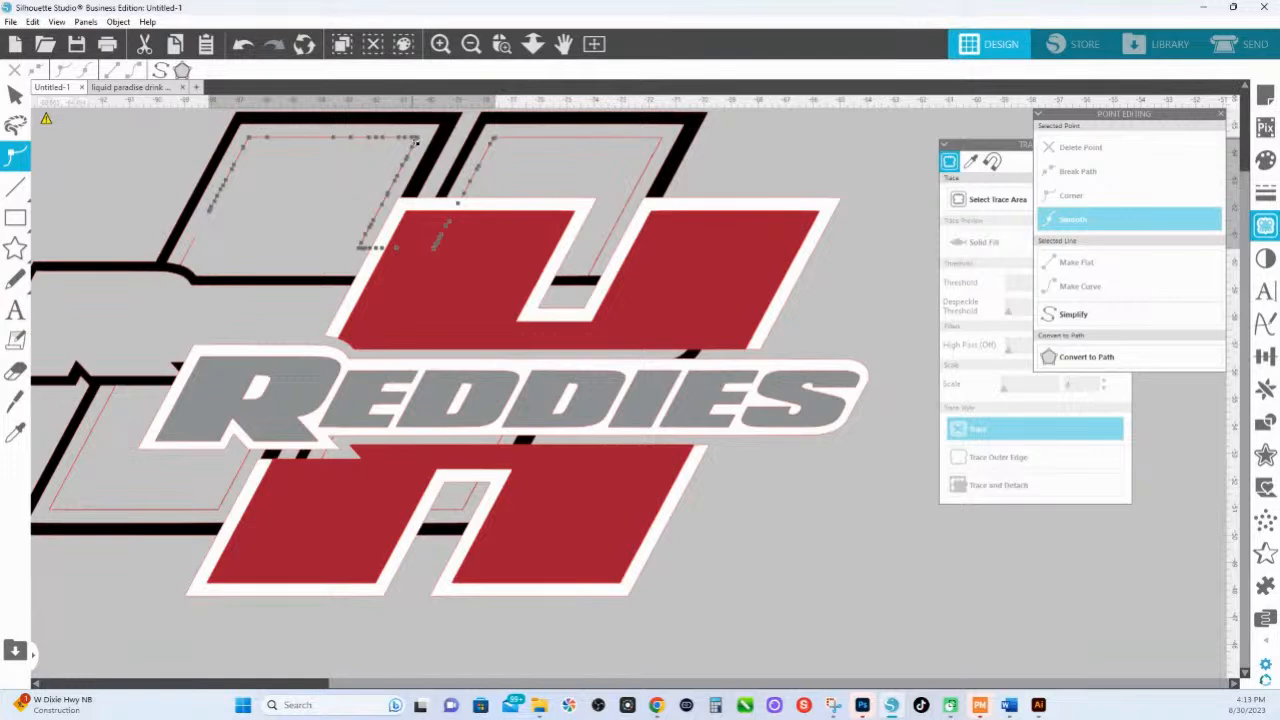
{"action": "left_click", "coordinate": [773, 159]}
{"action": "left_click", "coordinate": [418, 142]}
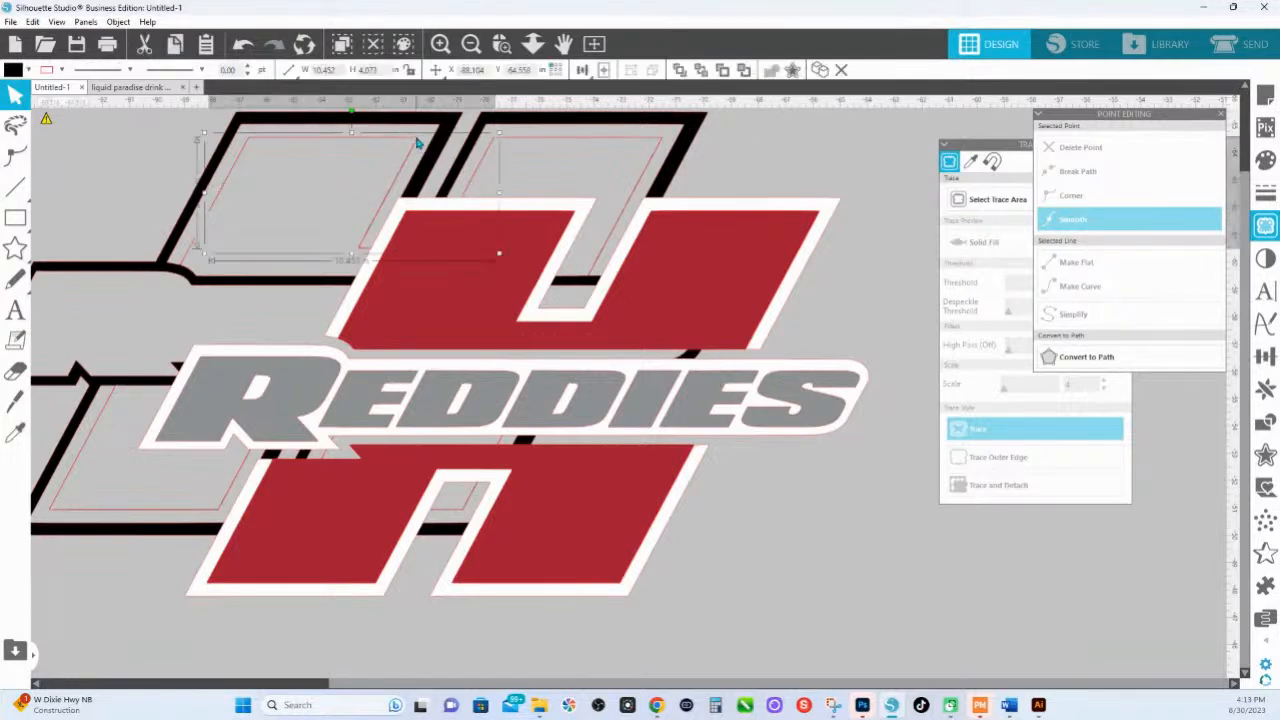
{"action": "key", "text": "Delete"}
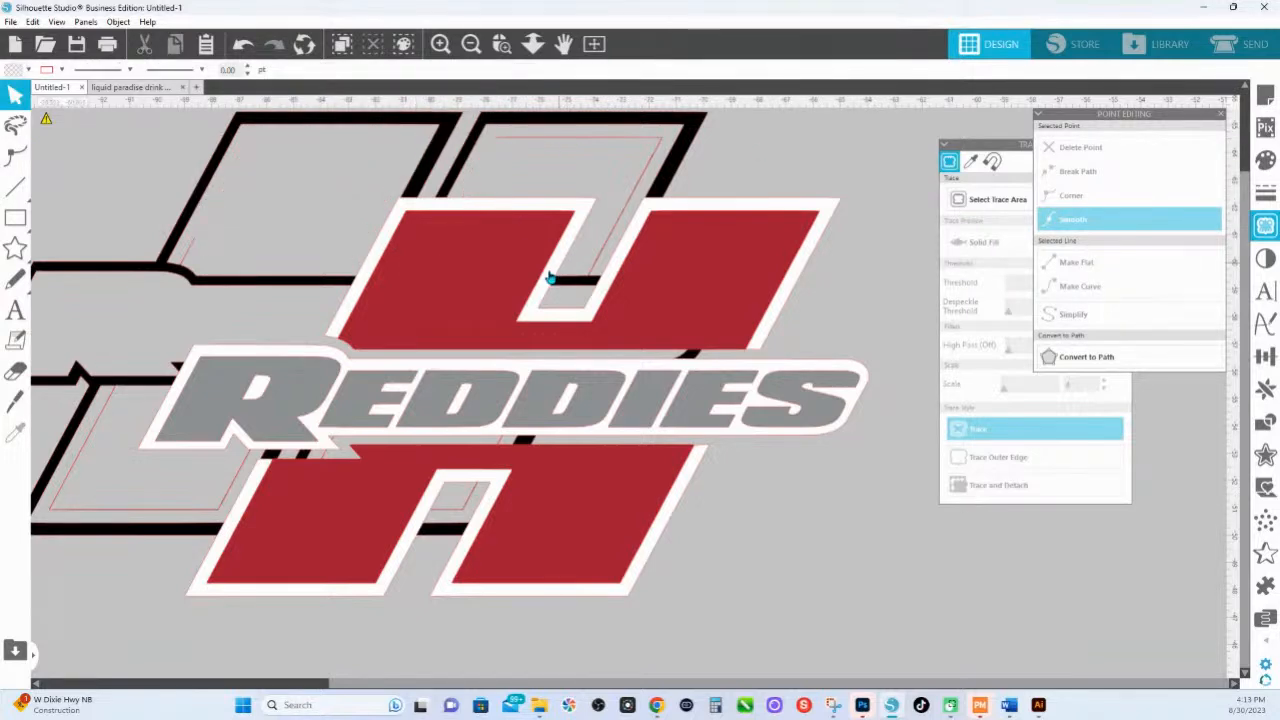
Cut the stray line in the black outline's upper-right opening with the Knife and delete the detached piece.
{"action": "left_click", "coordinate": [15, 400]}
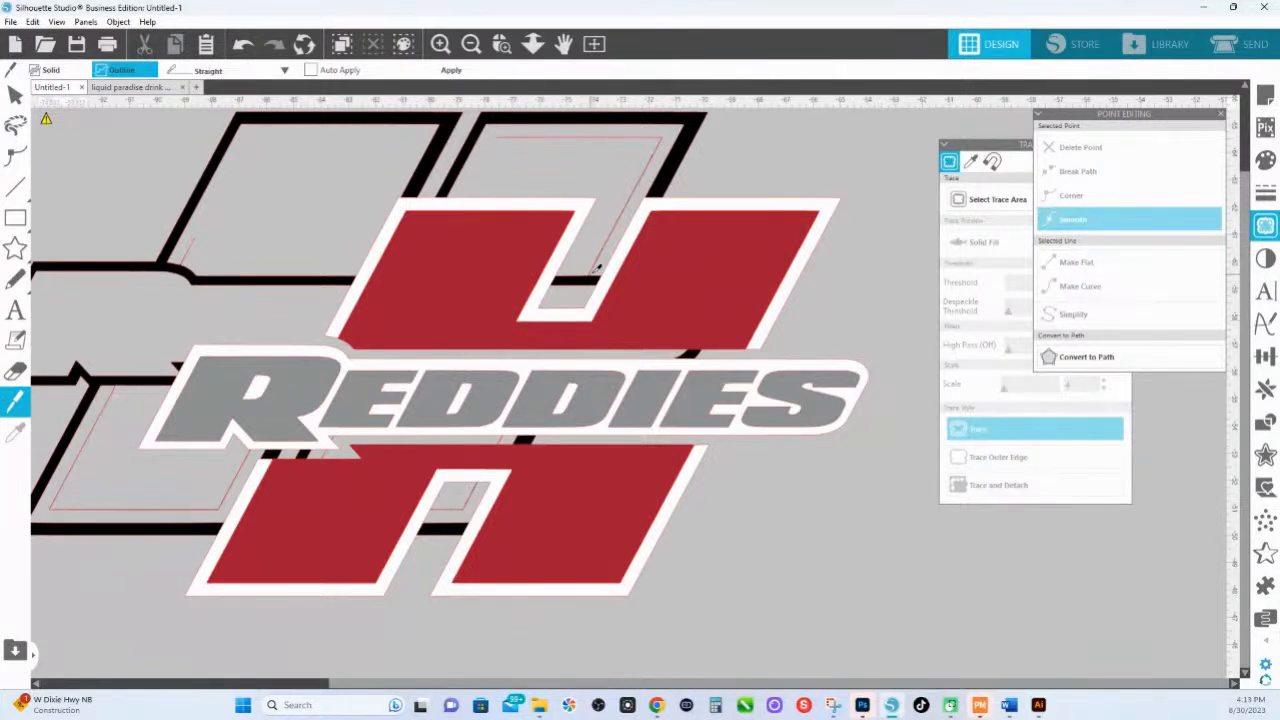
{"action": "left_click_drag", "start_coordinate": [582, 273], "coordinate": [600, 272]}
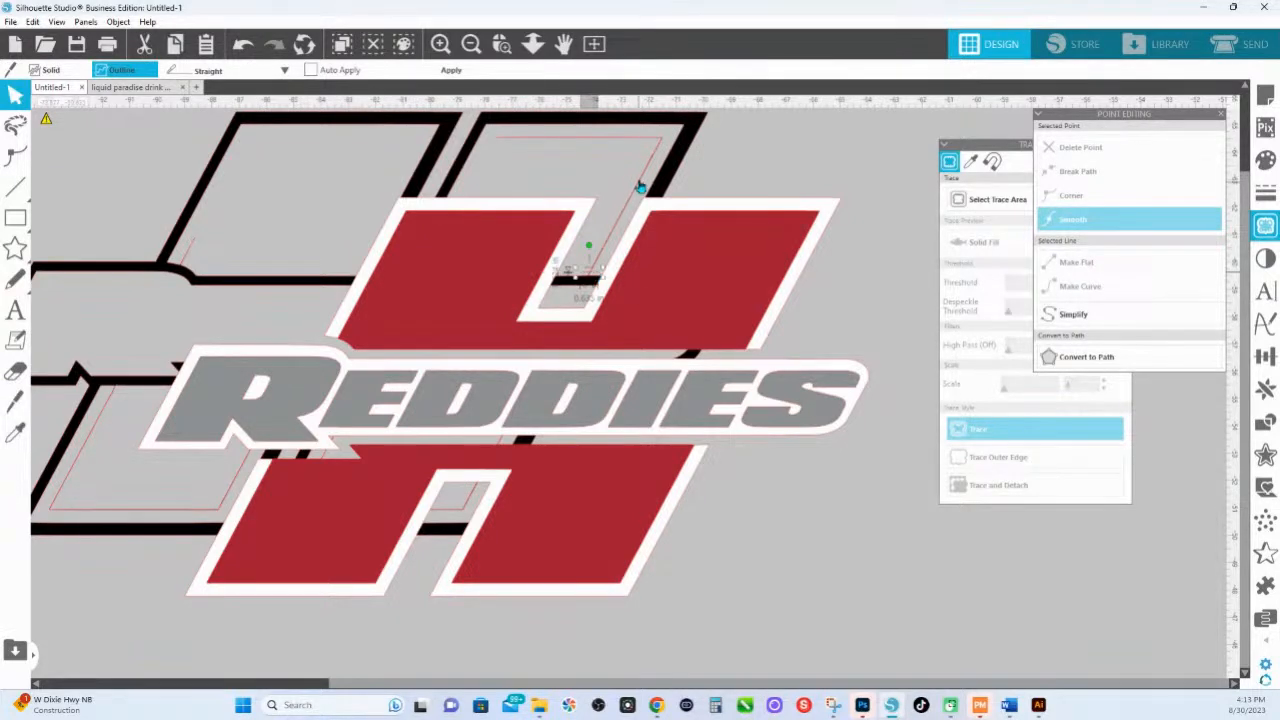
{"action": "left_click", "coordinate": [646, 173]}
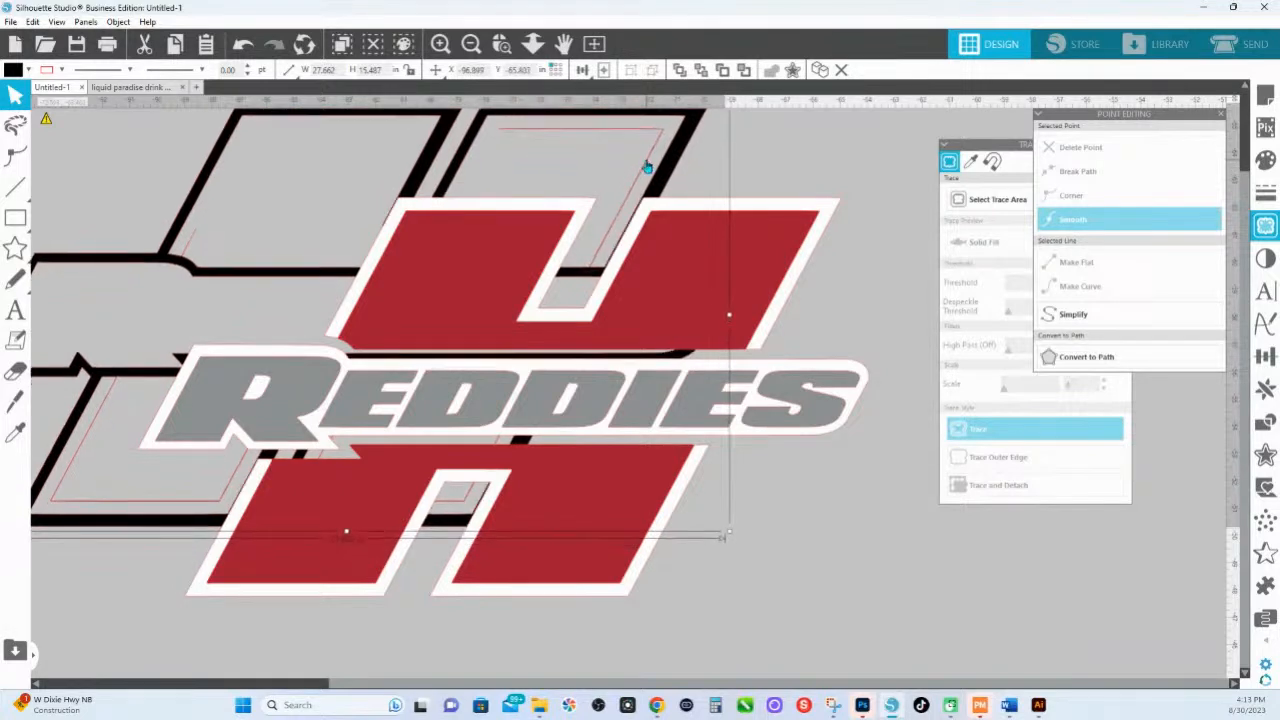
{"action": "key", "text": "k"}
{"action": "key", "text": "ctrl+z"}
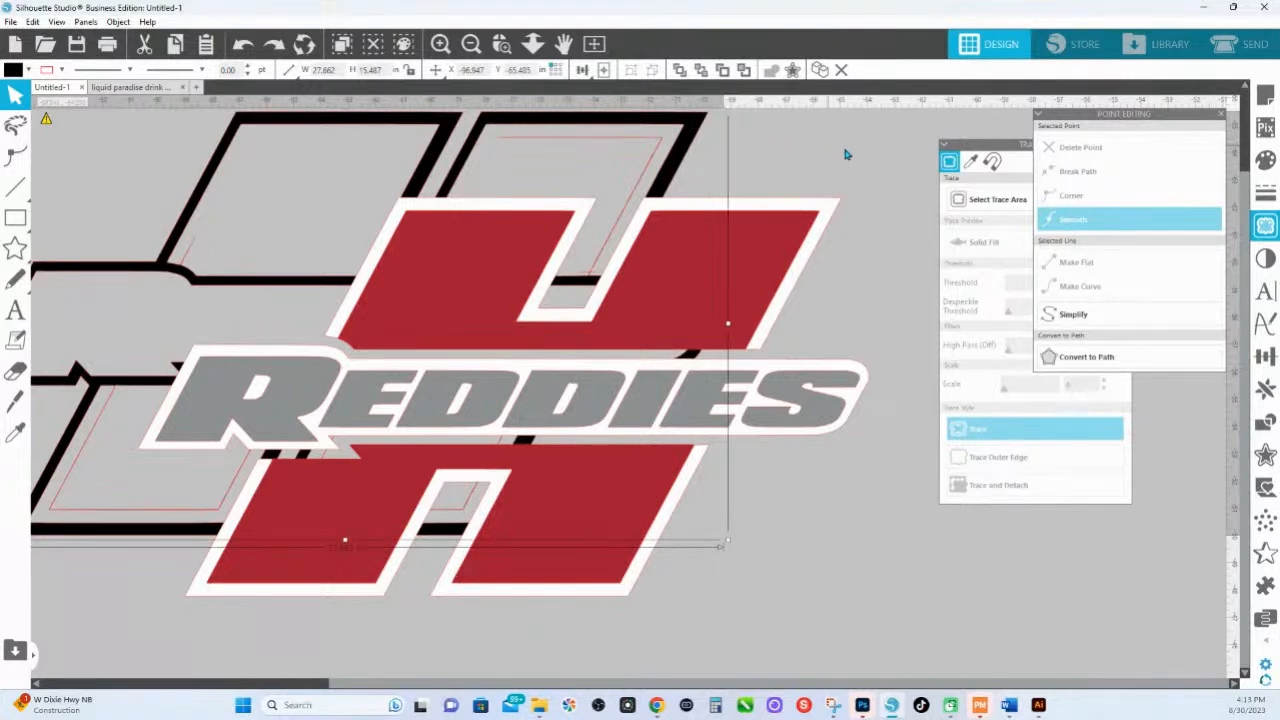
{"action": "left_click", "coordinate": [799, 175]}
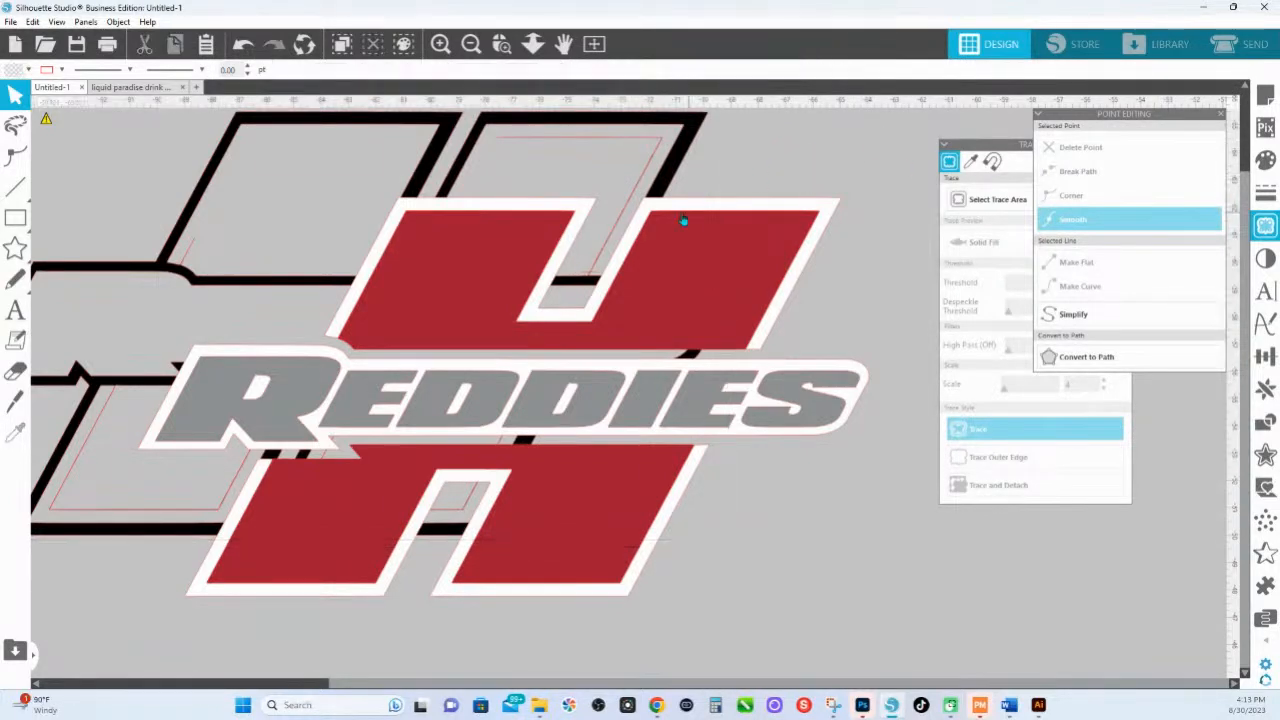
{"action": "left_click", "coordinate": [633, 192]}
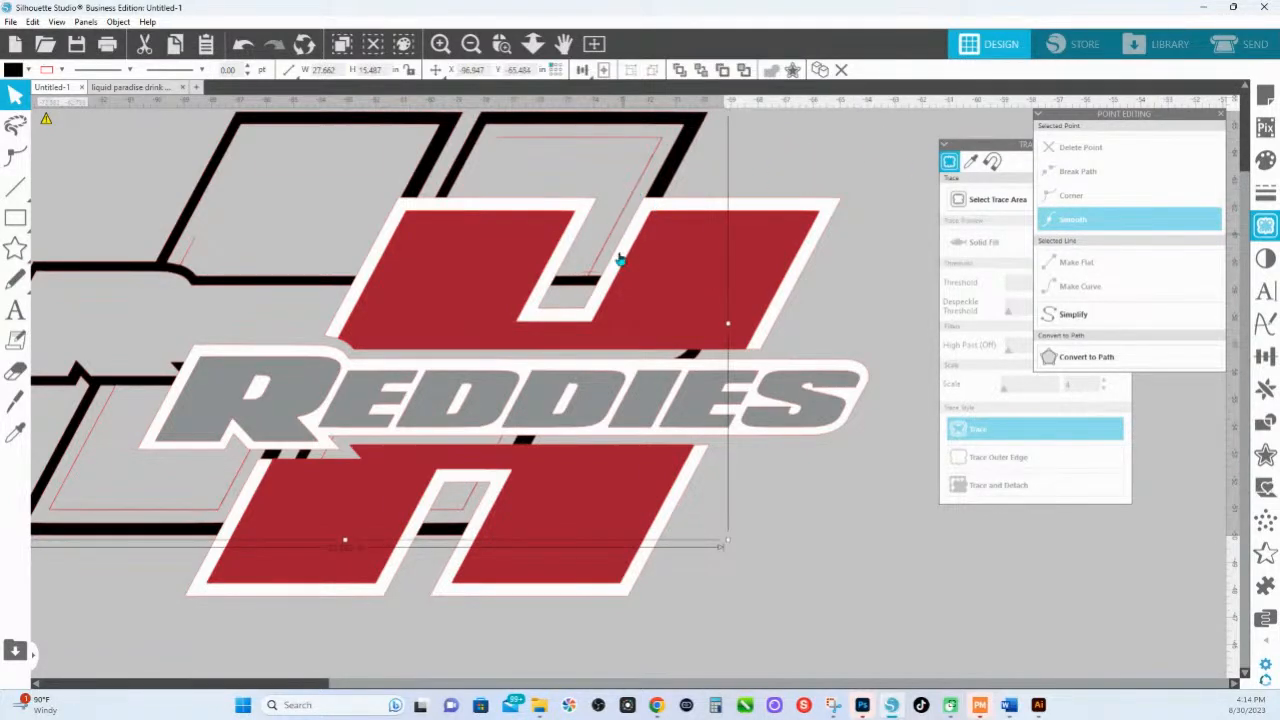
{"action": "double_click", "coordinate": [589, 280]}
{"action": "left_click", "coordinate": [449, 70]}
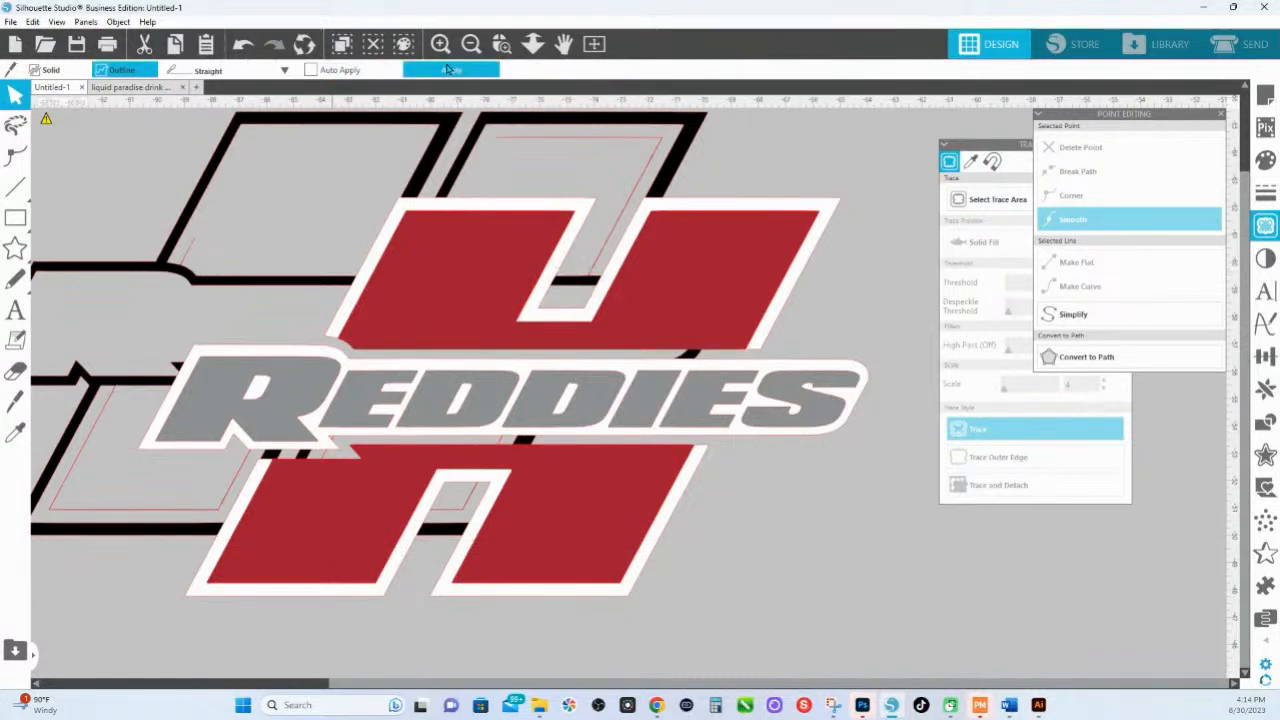
{"action": "left_click", "coordinate": [645, 177]}
{"action": "key", "text": "Delete"}
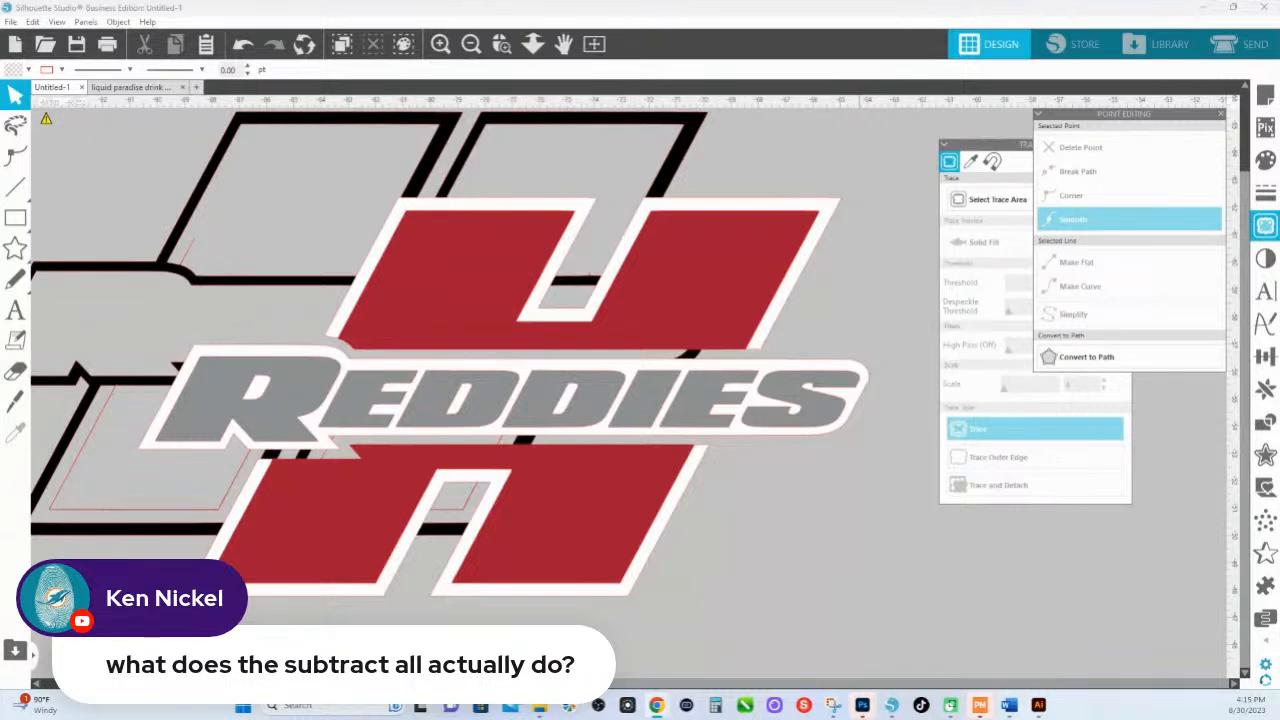
Draw a wide rectangle with a star overlapping its right end above the logo.
{"action": "left_click", "coordinate": [532, 43]}
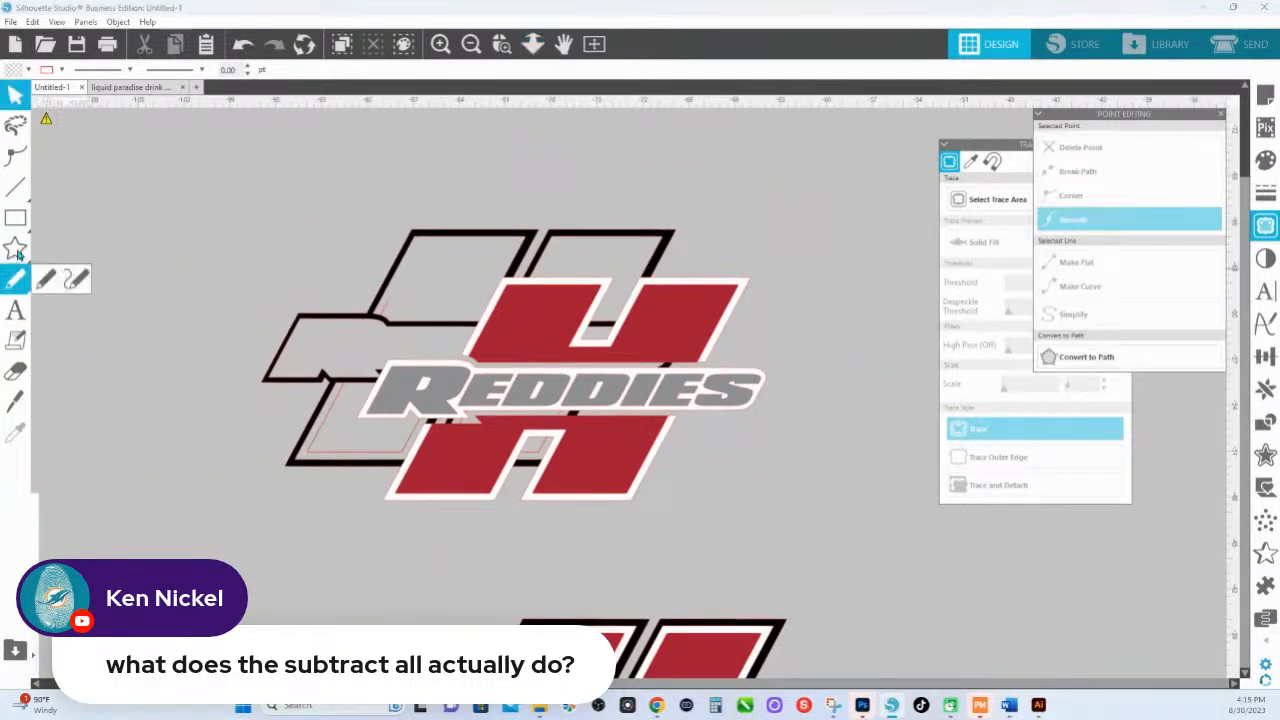
{"action": "left_click", "coordinate": [15, 218]}
{"action": "mouse_move", "coordinate": [432, 160]}
{"action": "left_mouse_down"}
{"action": "mouse_move", "coordinate": [551, 196]}
{"action": "mouse_move", "coordinate": [543, 186]}
{"action": "left_mouse_up"}
{"action": "left_click", "coordinate": [15, 248]}
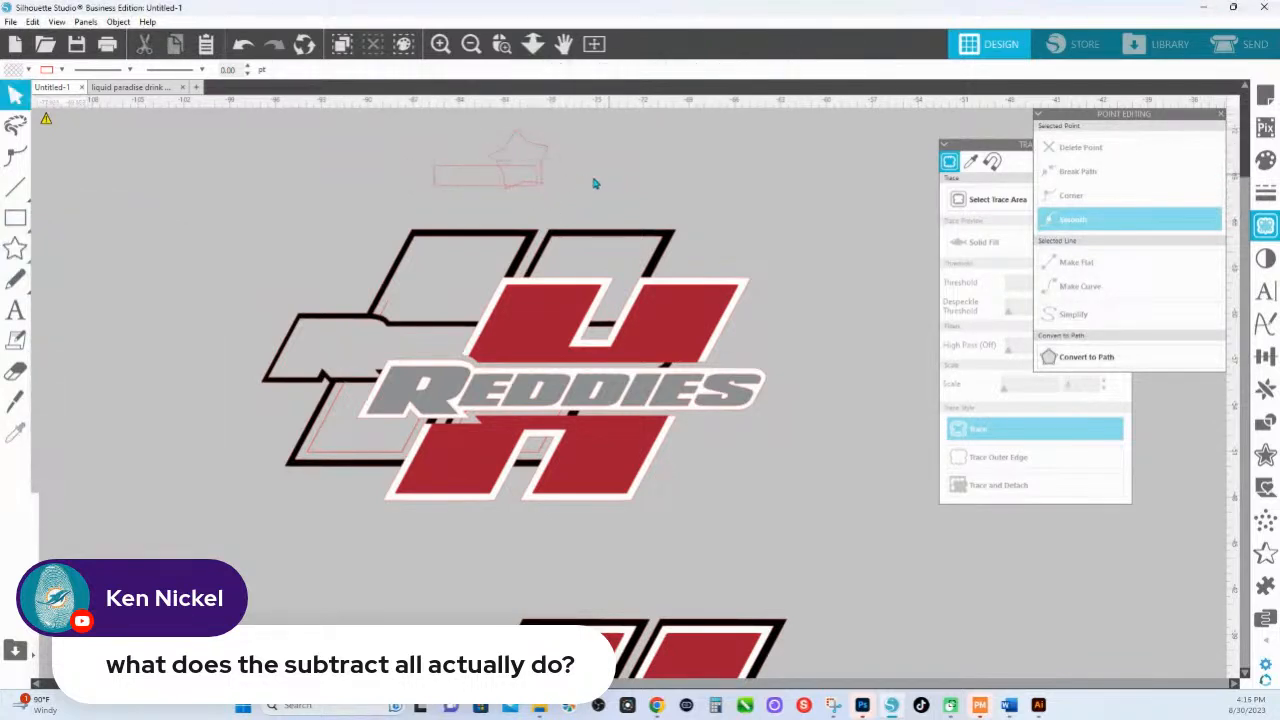
Fill the rectangle and star with orange and place a duplicate of the pair to their right.
{"action": "left_click_drag", "start_coordinate": [426, 138], "coordinate": [560, 195]}
{"action": "left_click", "coordinate": [1265, 160]}
{"action": "left_click", "coordinate": [1177, 229]}
{"action": "left_click", "coordinate": [580, 157]}
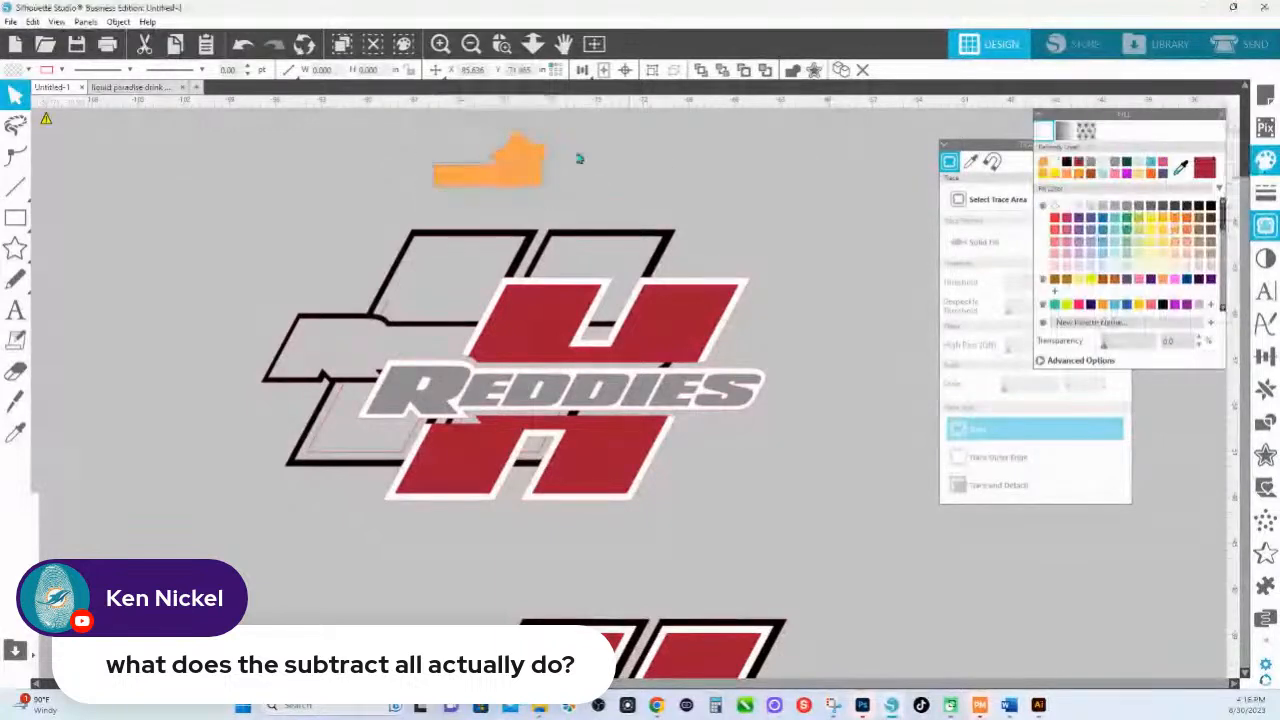
{"action": "left_click", "coordinate": [526, 170]}
{"action": "left_click_drag", "start_coordinate": [526, 170], "coordinate": [713, 175]}
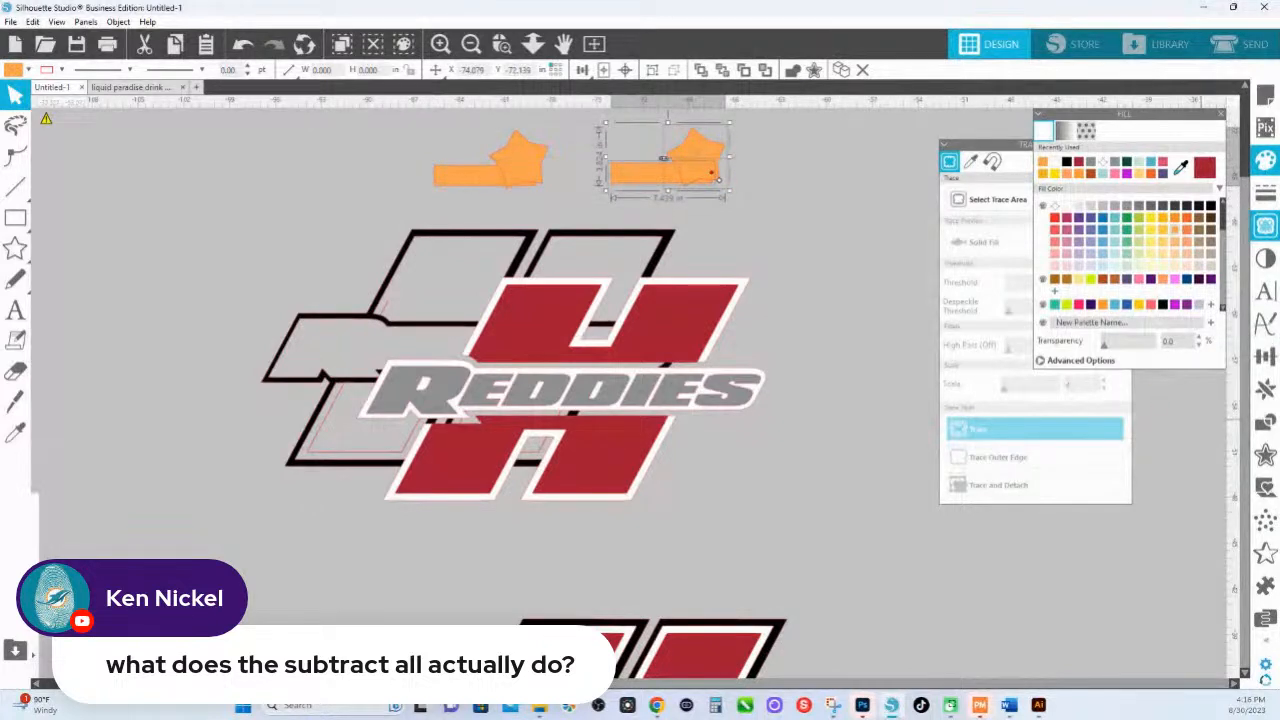
Apply Subtract to the duplicate rectangle-and-star pair and Subtract All to the original pair.
{"action": "left_click", "coordinate": [1265, 424]}
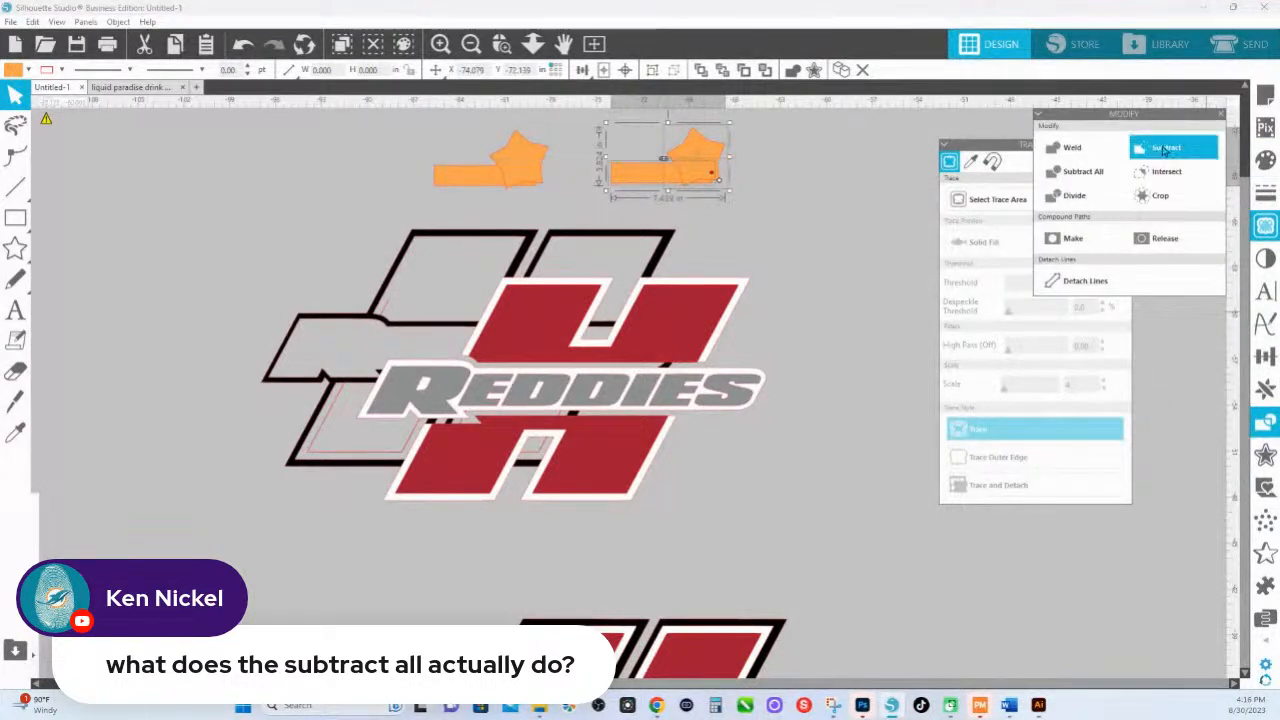
{"action": "left_click", "coordinate": [1162, 147]}
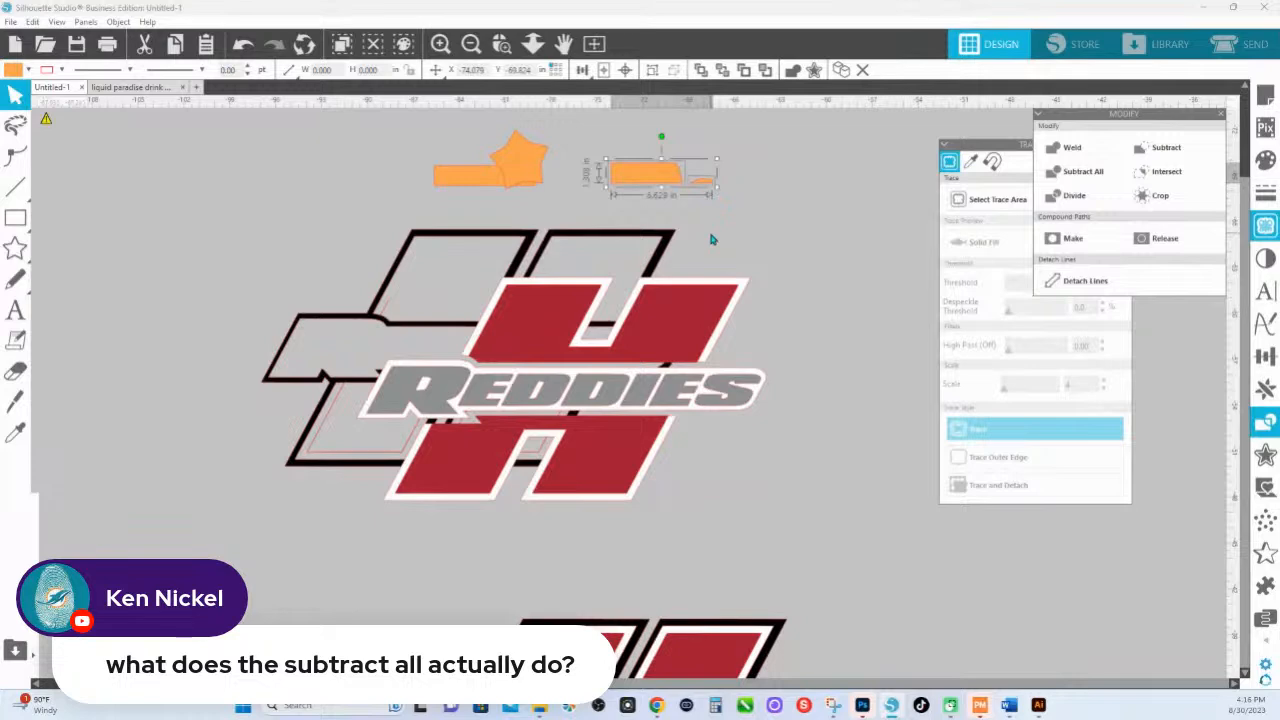
{"action": "left_click_drag", "start_coordinate": [308, 165], "coordinate": [536, 193]}
{"action": "left_click", "coordinate": [1083, 171]}
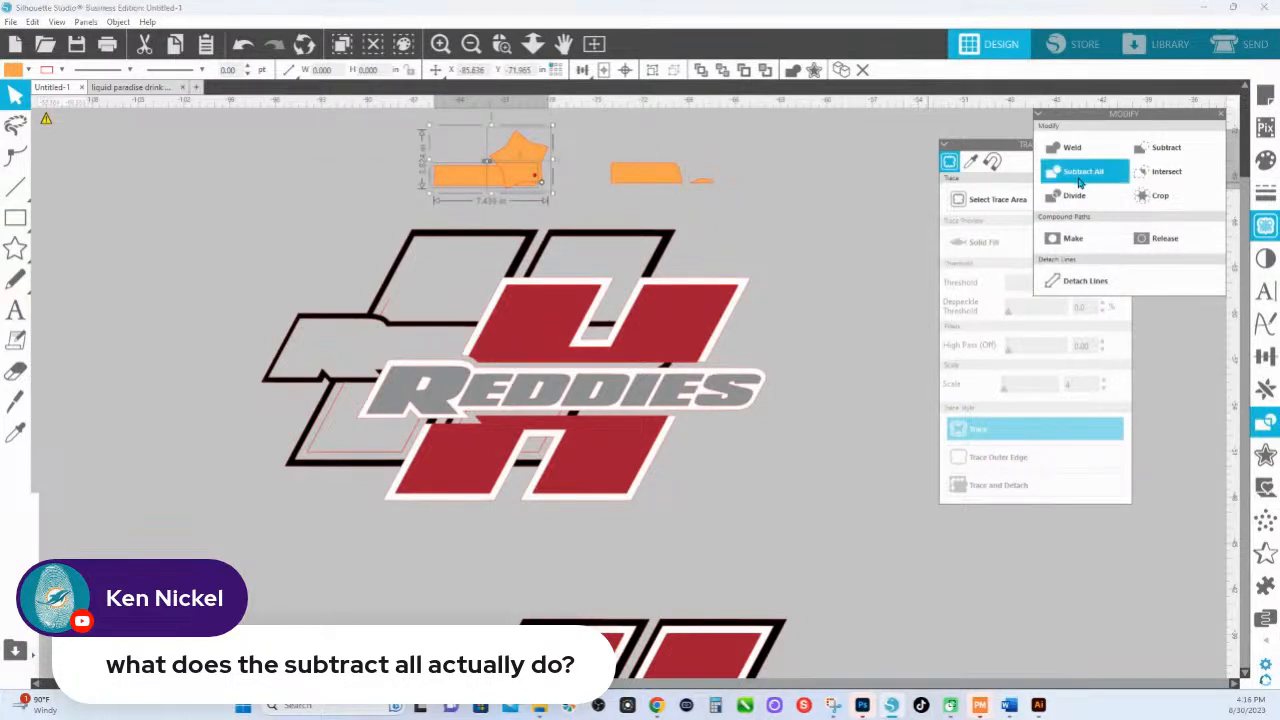
{"action": "left_click", "coordinate": [594, 215]}
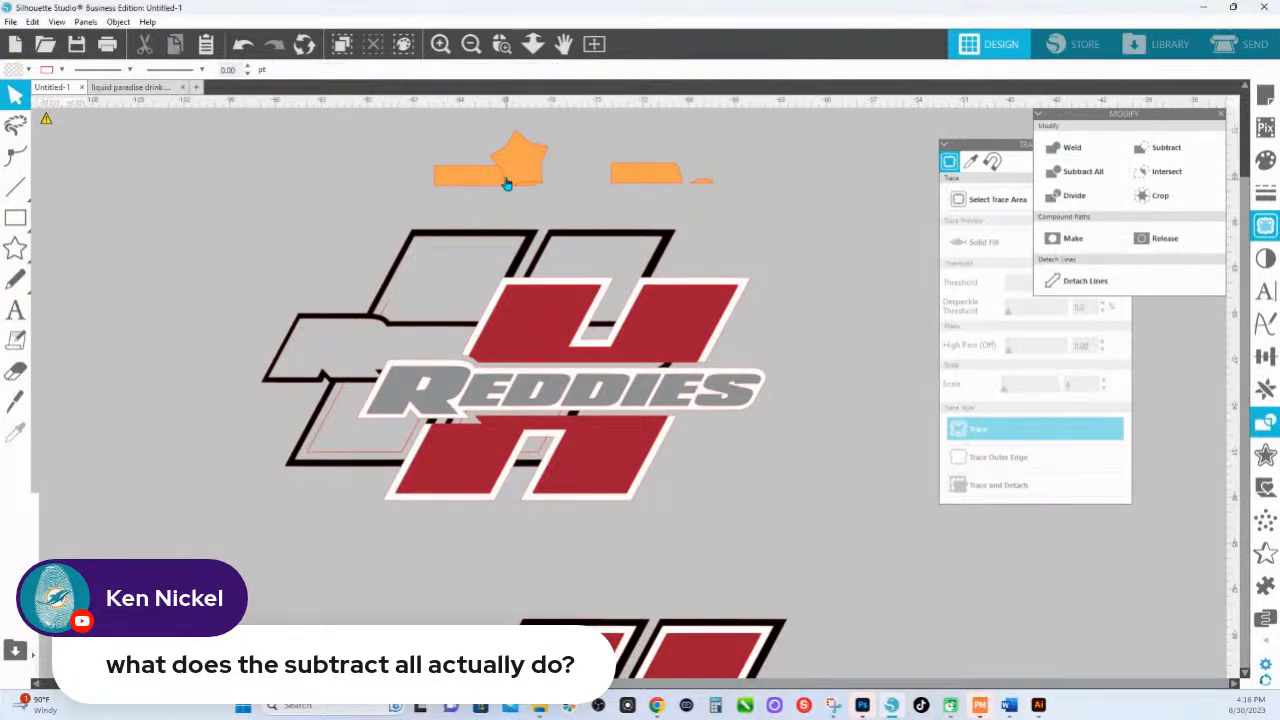
Move the star off the original rectangle to expose its cut-out, and put it back over the rectangle.
{"action": "left_click_drag", "start_coordinate": [506, 183], "coordinate": [534, 161]}
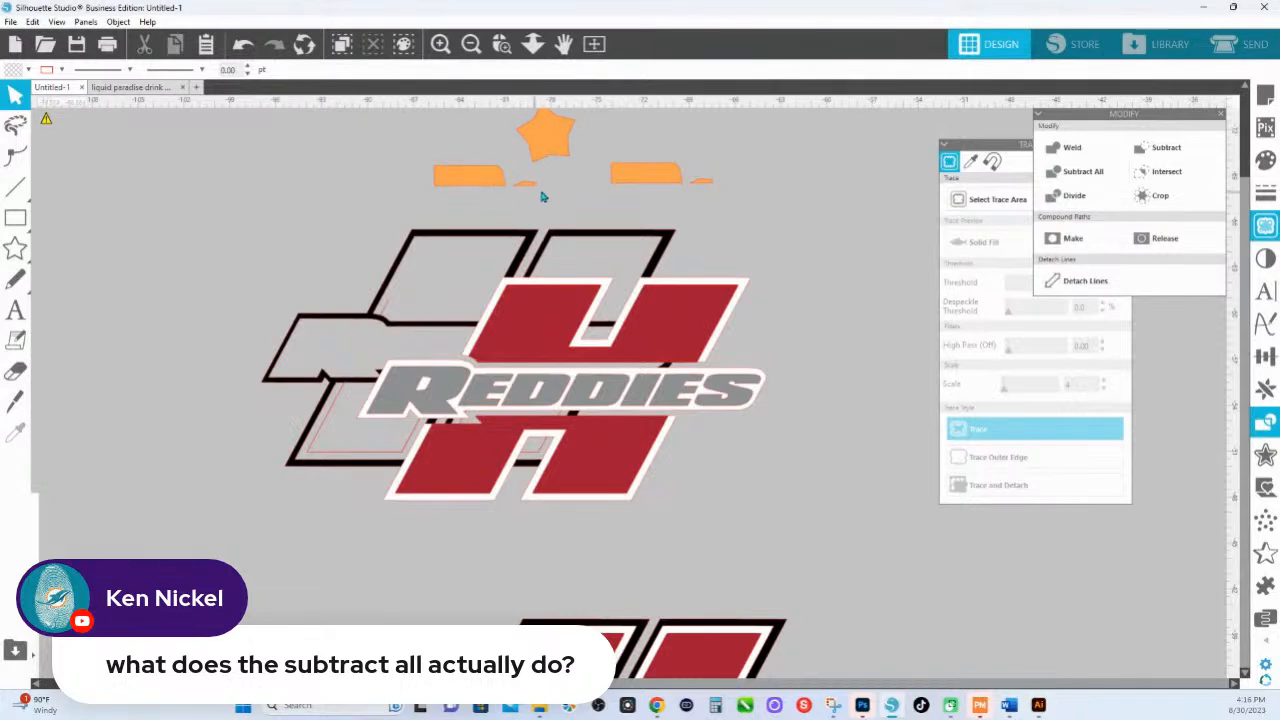
{"action": "left_click_drag", "start_coordinate": [549, 159], "coordinate": [530, 184]}
{"action": "left_click", "coordinate": [529, 185]}
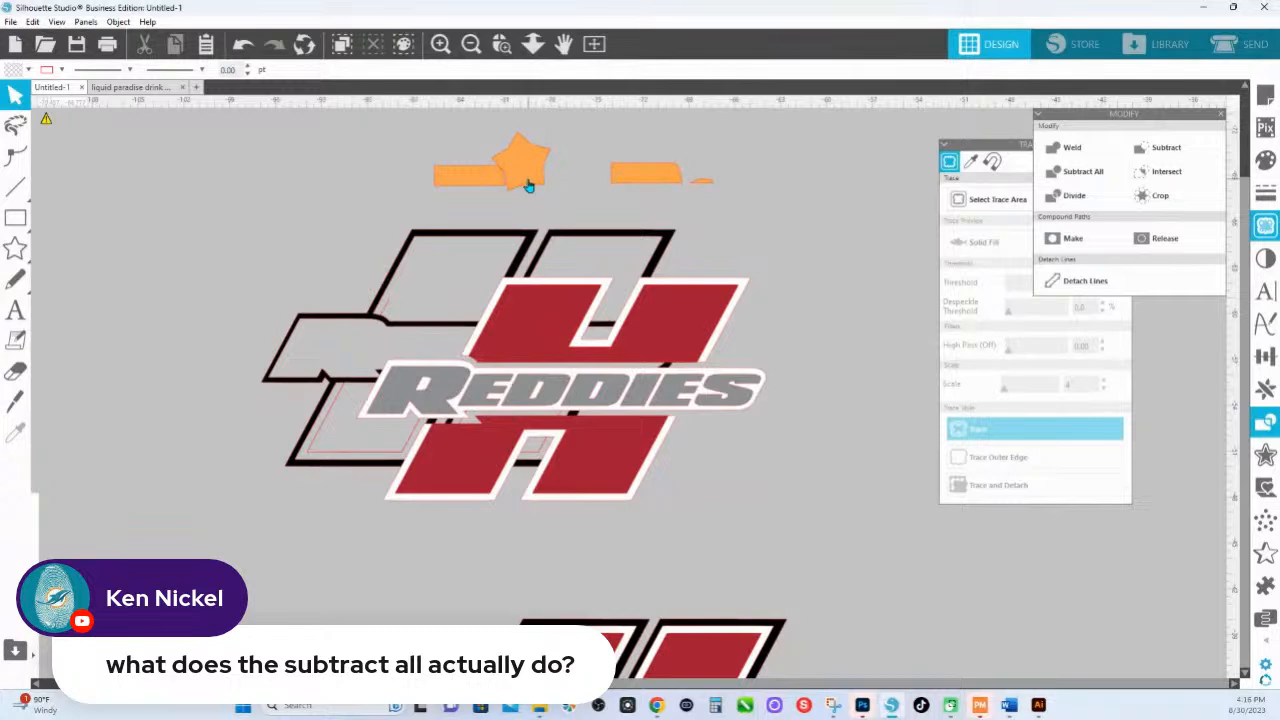
{"action": "left_click", "coordinate": [529, 185]}
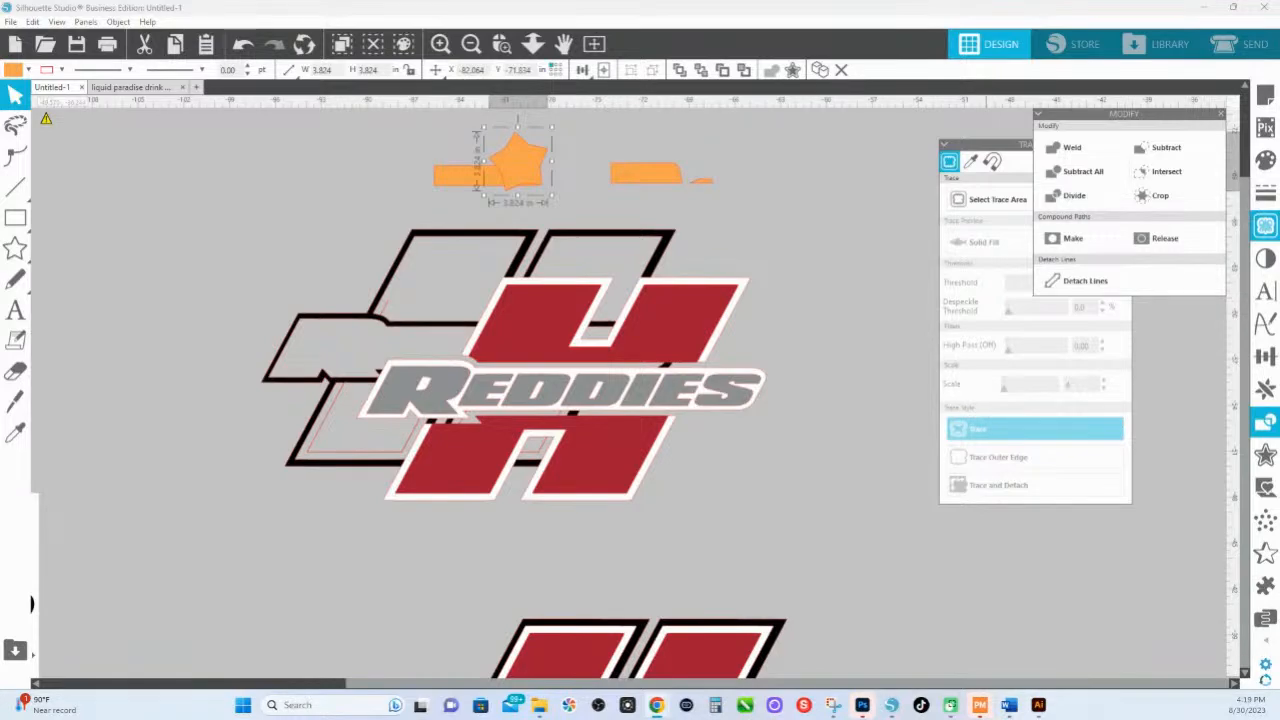
Switch to Chrome and examine the featured products on the shop.hsink365.com home page.
{"action": "key", "text": "alt+Tab"}
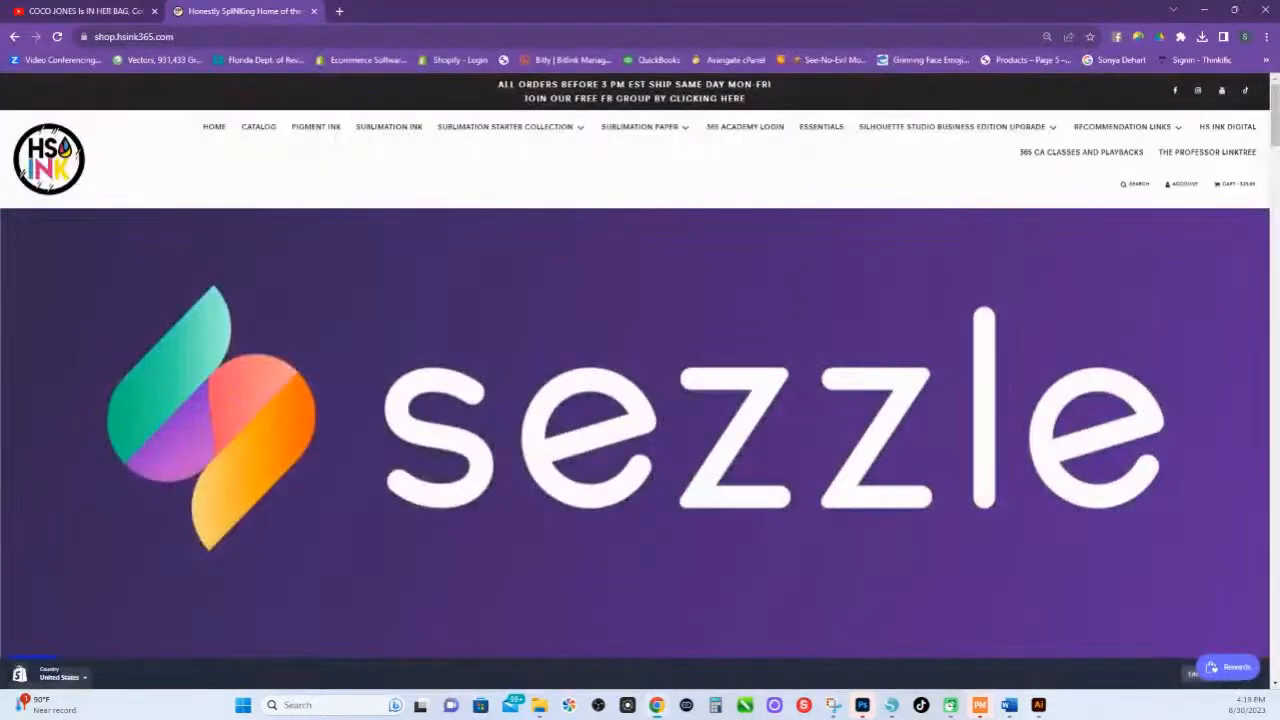
{"action": "scroll", "coordinate": [773, 410], "scroll_direction": "down", "scroll_amount": 6}
{"action": "scroll", "coordinate": [775, 411], "scroll_direction": "down", "scroll_amount": 1}
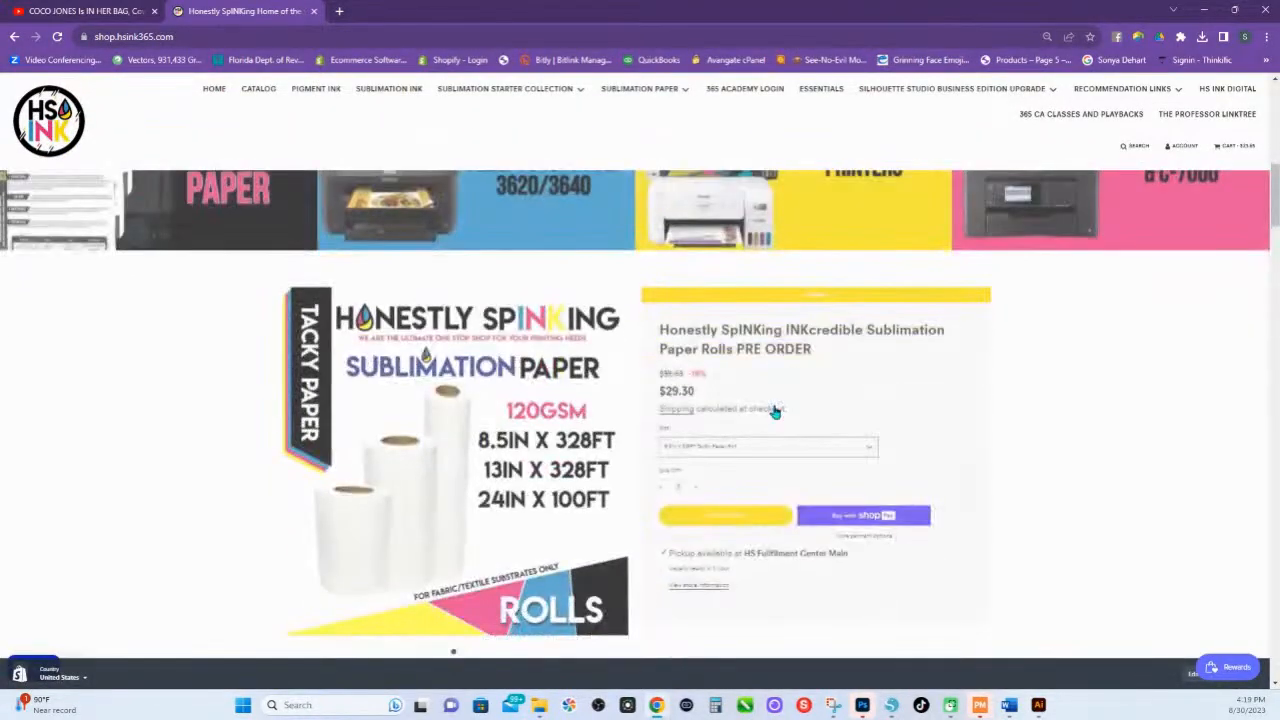
{"action": "scroll", "coordinate": [775, 411], "scroll_direction": "down", "scroll_amount": 3}
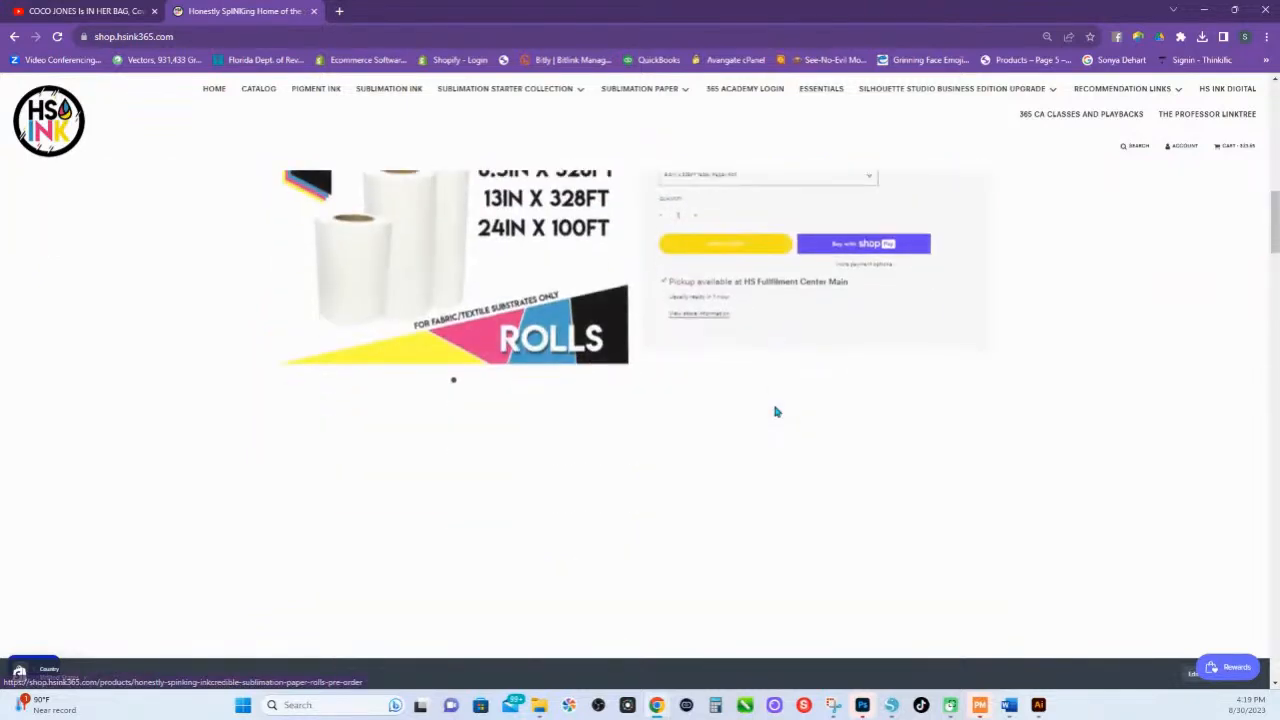
{"action": "scroll", "coordinate": [775, 411], "scroll_direction": "down", "scroll_amount": 1}
{"action": "scroll", "coordinate": [775, 411], "scroll_direction": "up", "scroll_amount": 3}
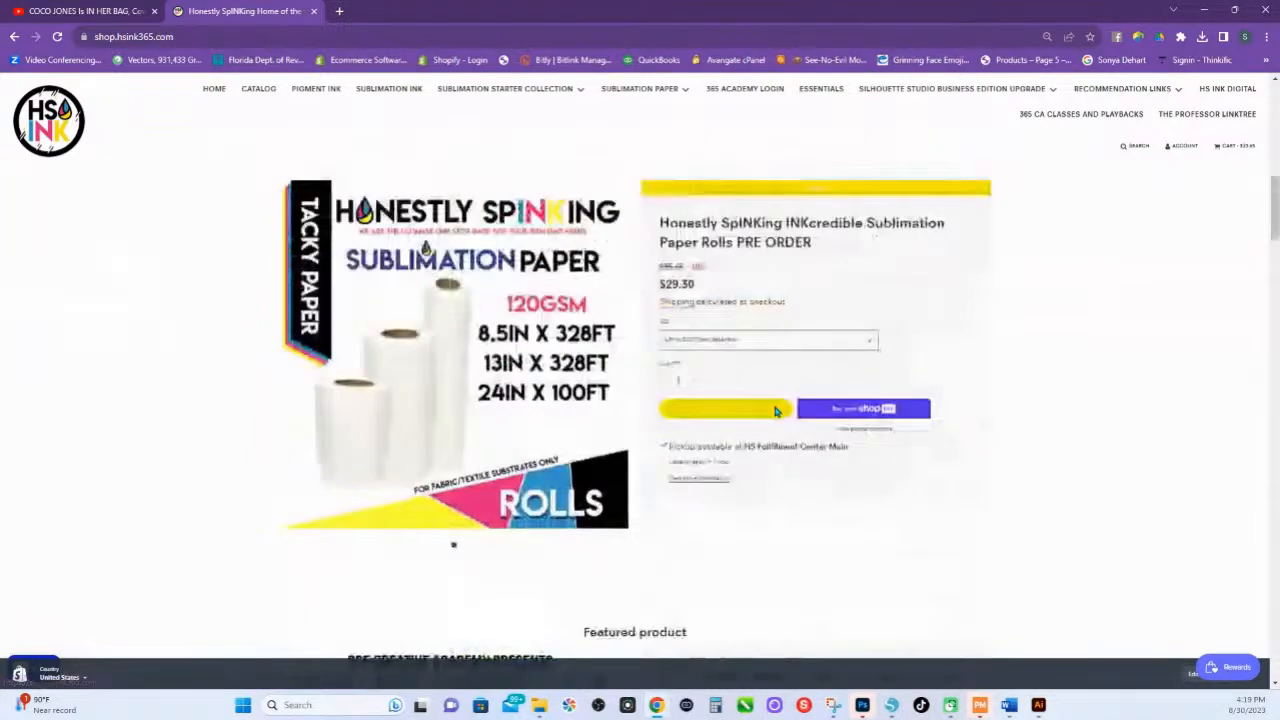
{"action": "scroll", "coordinate": [775, 411], "scroll_direction": "up", "scroll_amount": 1}
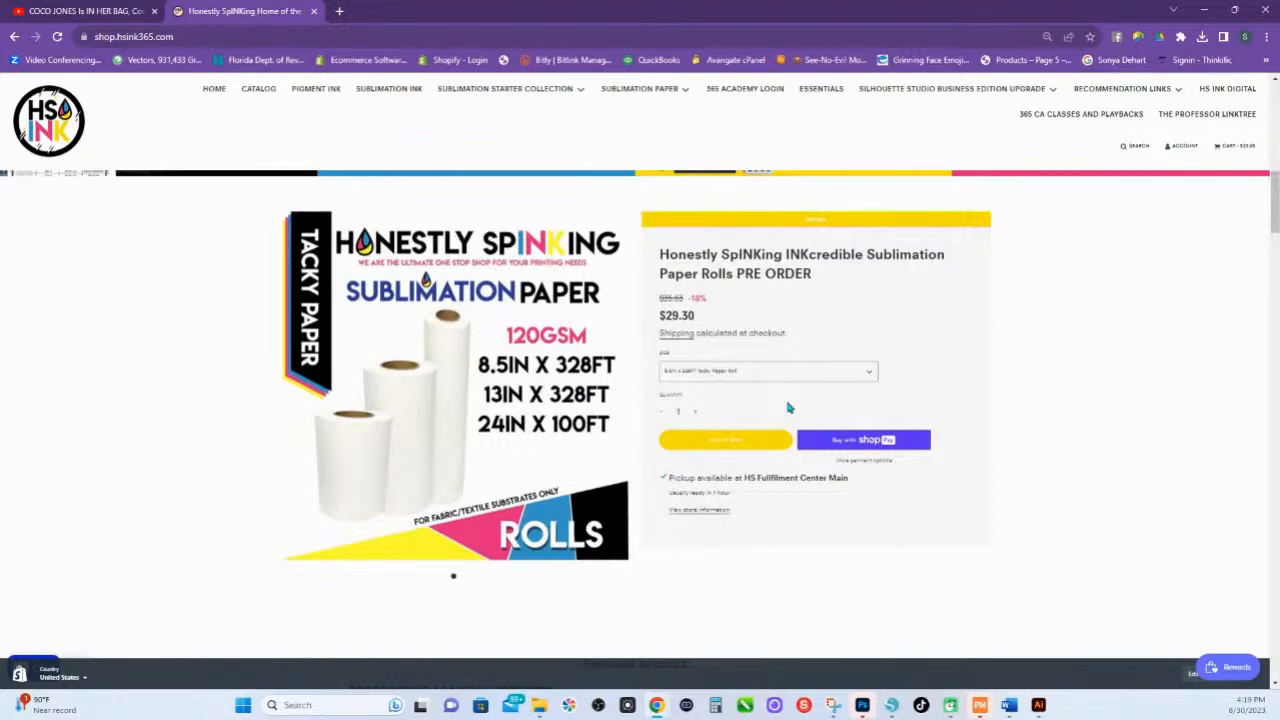
{"action": "scroll", "coordinate": [789, 408], "scroll_direction": "down", "scroll_amount": 1}
{"action": "scroll", "coordinate": [789, 408], "scroll_direction": "down", "scroll_amount": 1}
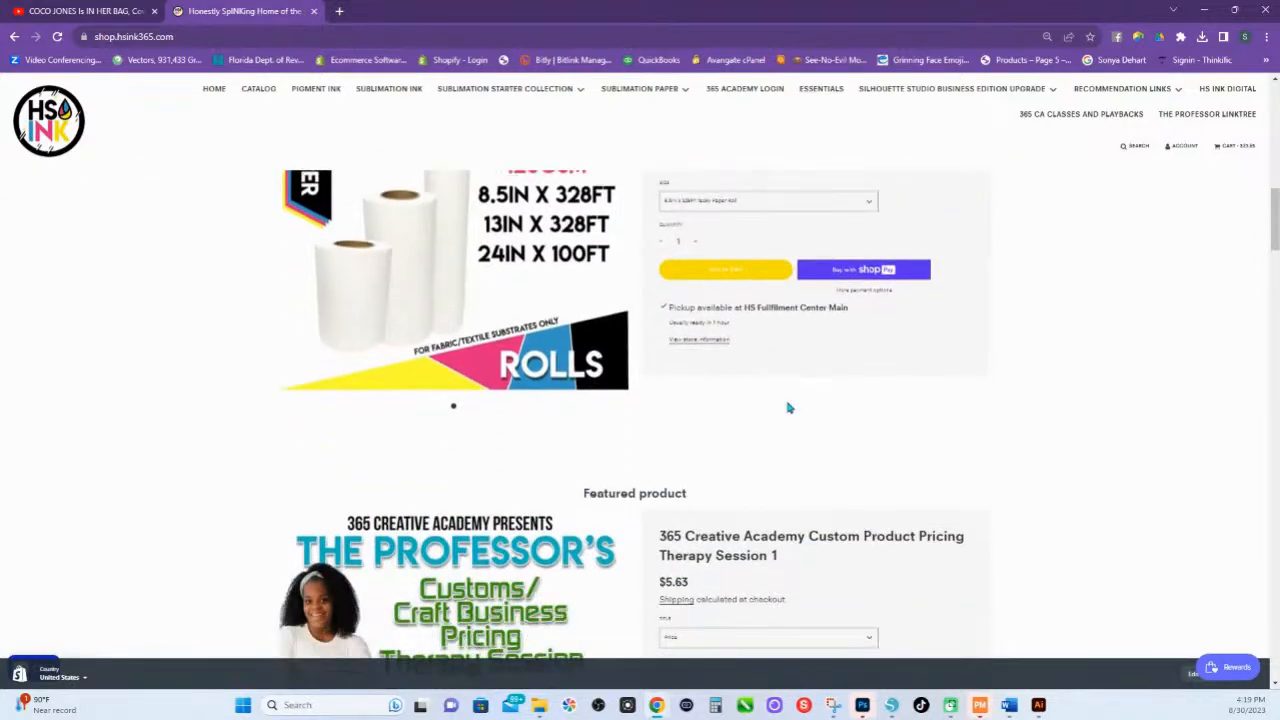
{"action": "scroll", "coordinate": [789, 408], "scroll_direction": "down", "scroll_amount": 1}
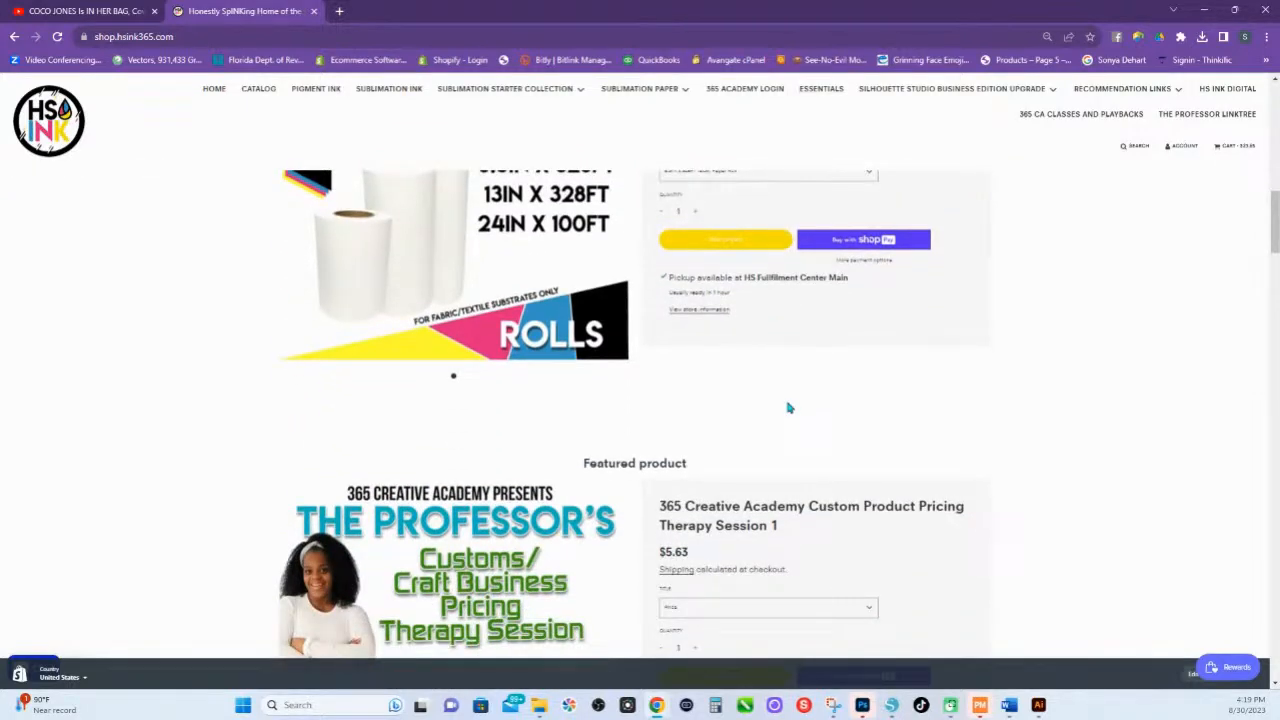
{"action": "scroll", "coordinate": [789, 408], "scroll_direction": "down", "scroll_amount": 4}
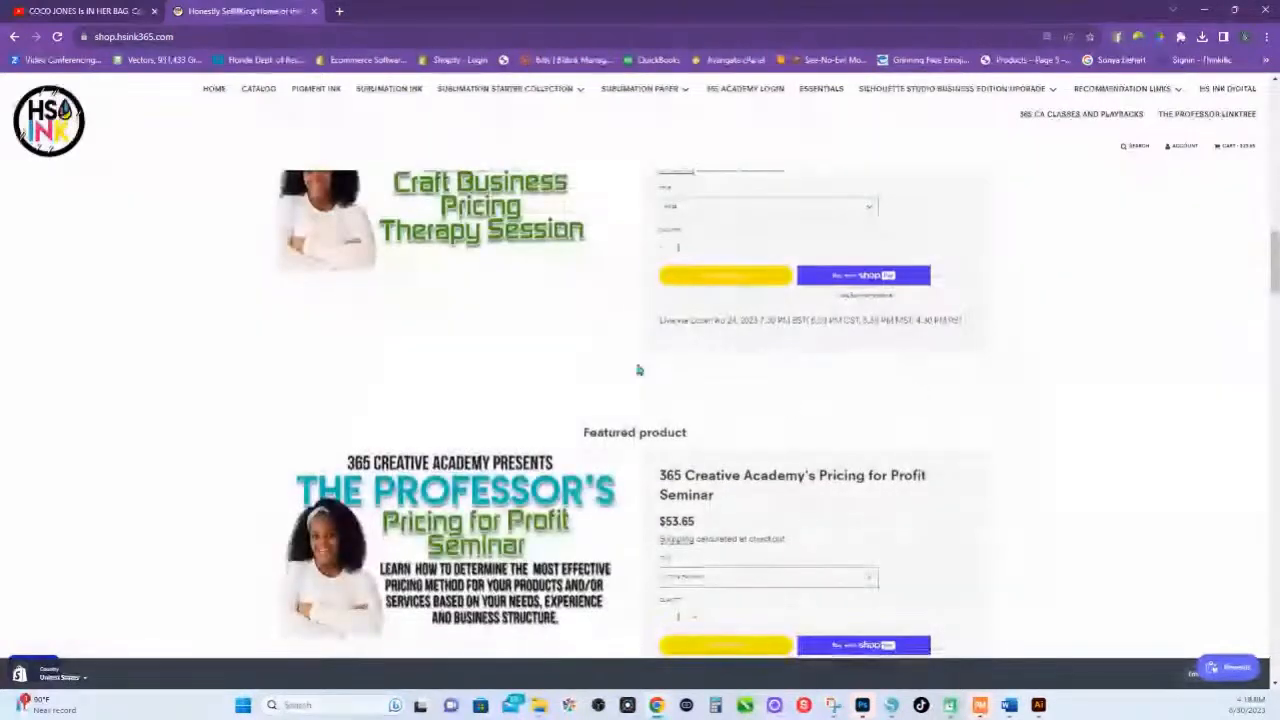
{"action": "scroll", "coordinate": [643, 366], "scroll_direction": "down", "scroll_amount": 2}
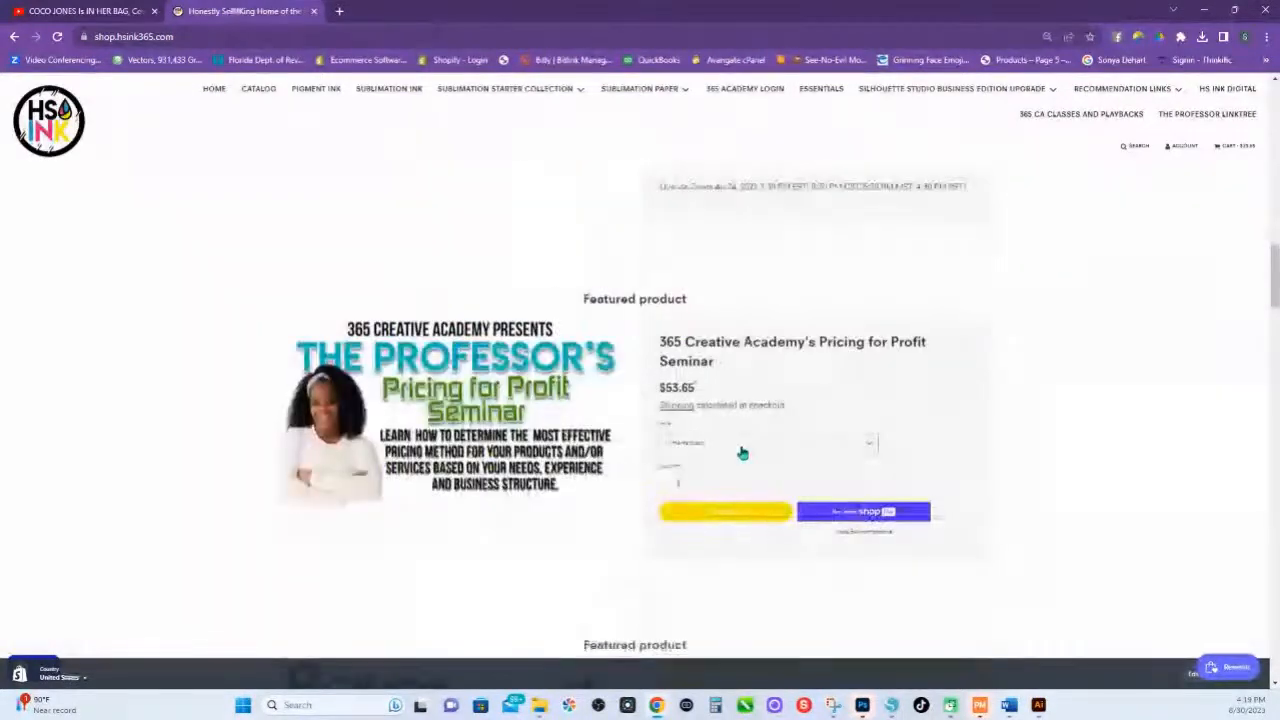
{"action": "scroll", "coordinate": [733, 446], "scroll_direction": "up", "scroll_amount": 7}
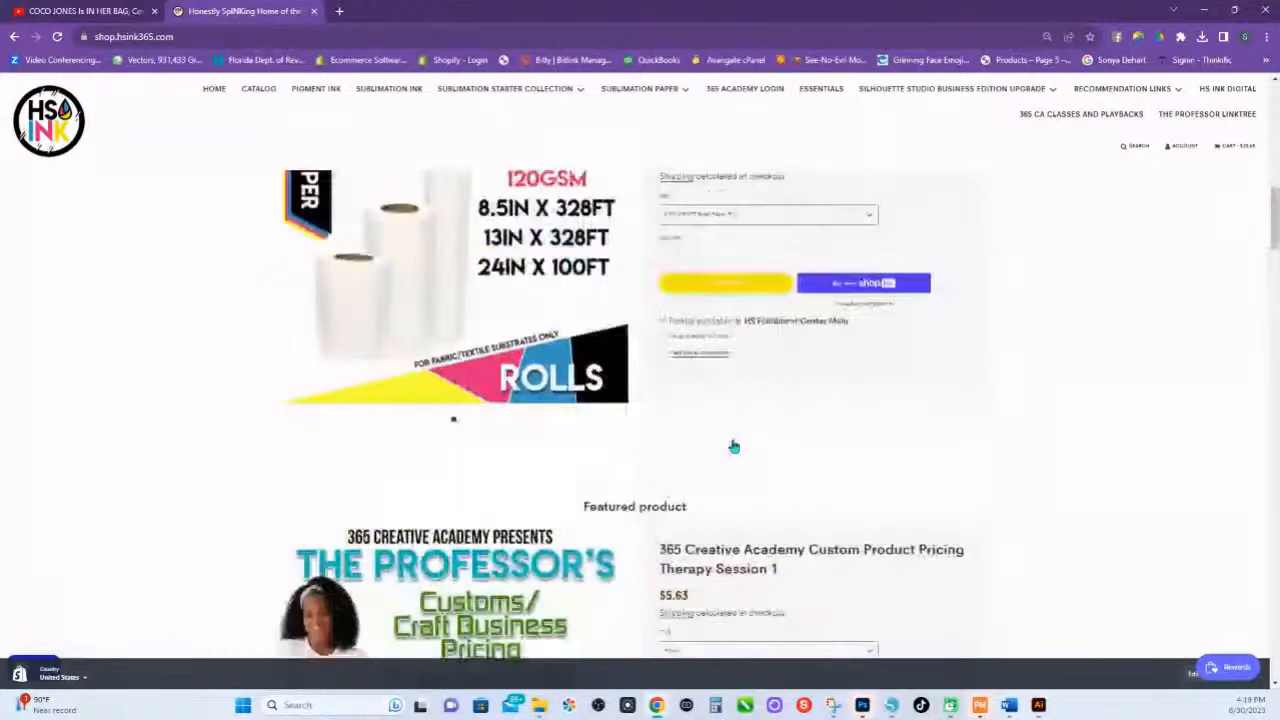
{"action": "scroll", "coordinate": [733, 446], "scroll_direction": "up", "scroll_amount": 1}
{"action": "scroll", "coordinate": [733, 446], "scroll_direction": "down", "scroll_amount": 3}
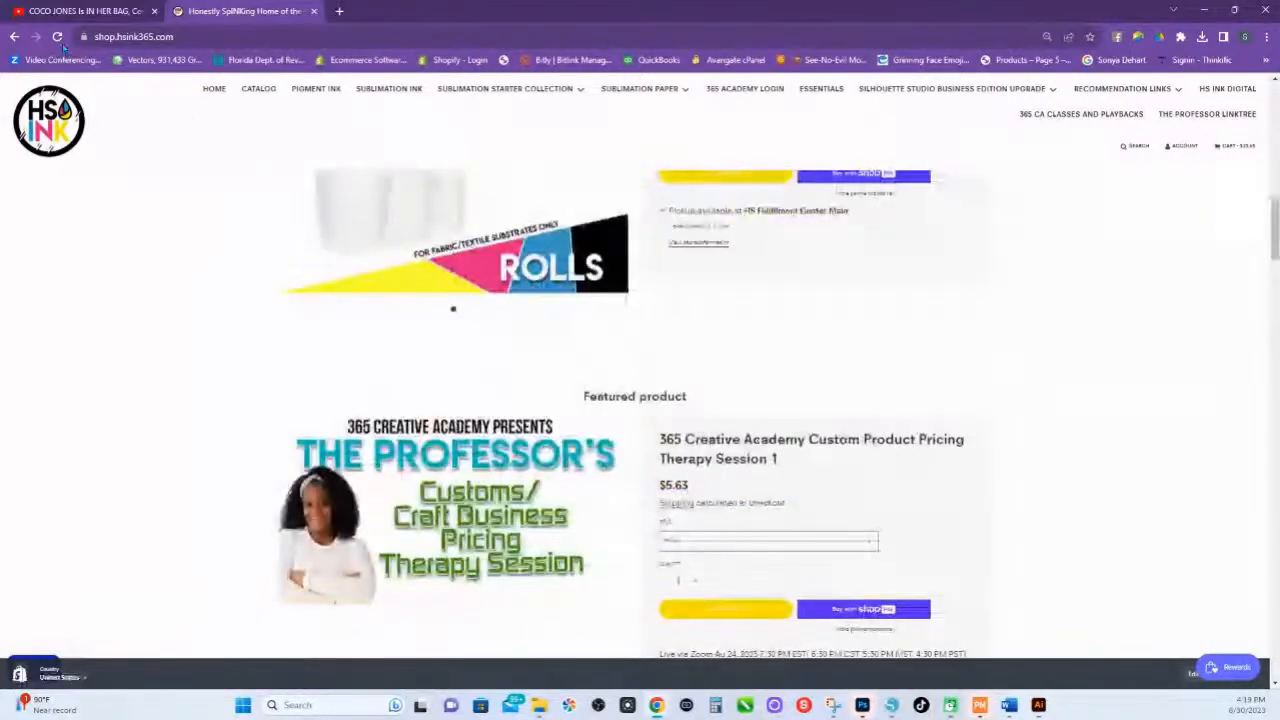
Reload the store page to examine the 365 CA Therapy Sessions products, and return to Silhouette Studio.
{"action": "left_click", "coordinate": [57, 37]}
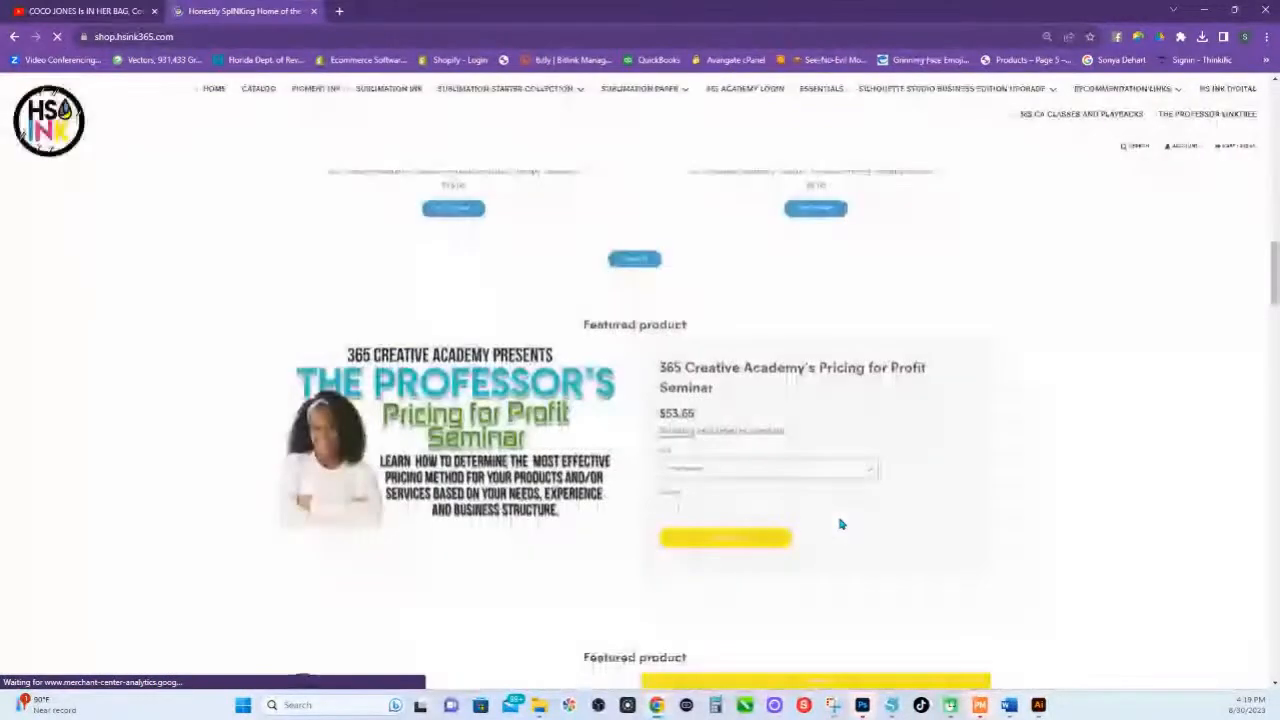
{"action": "scroll", "coordinate": [840, 524], "scroll_direction": "up", "scroll_amount": 3}
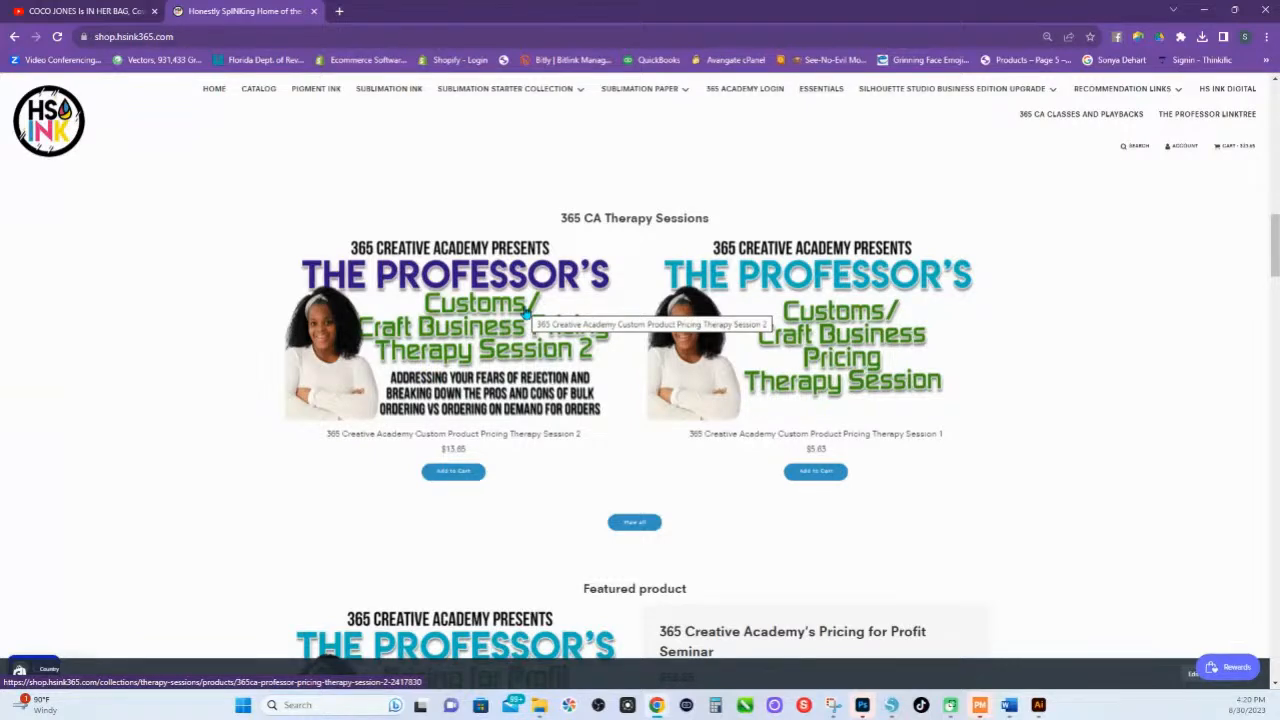
{"action": "scroll", "coordinate": [760, 572], "scroll_direction": "down", "scroll_amount": 2}
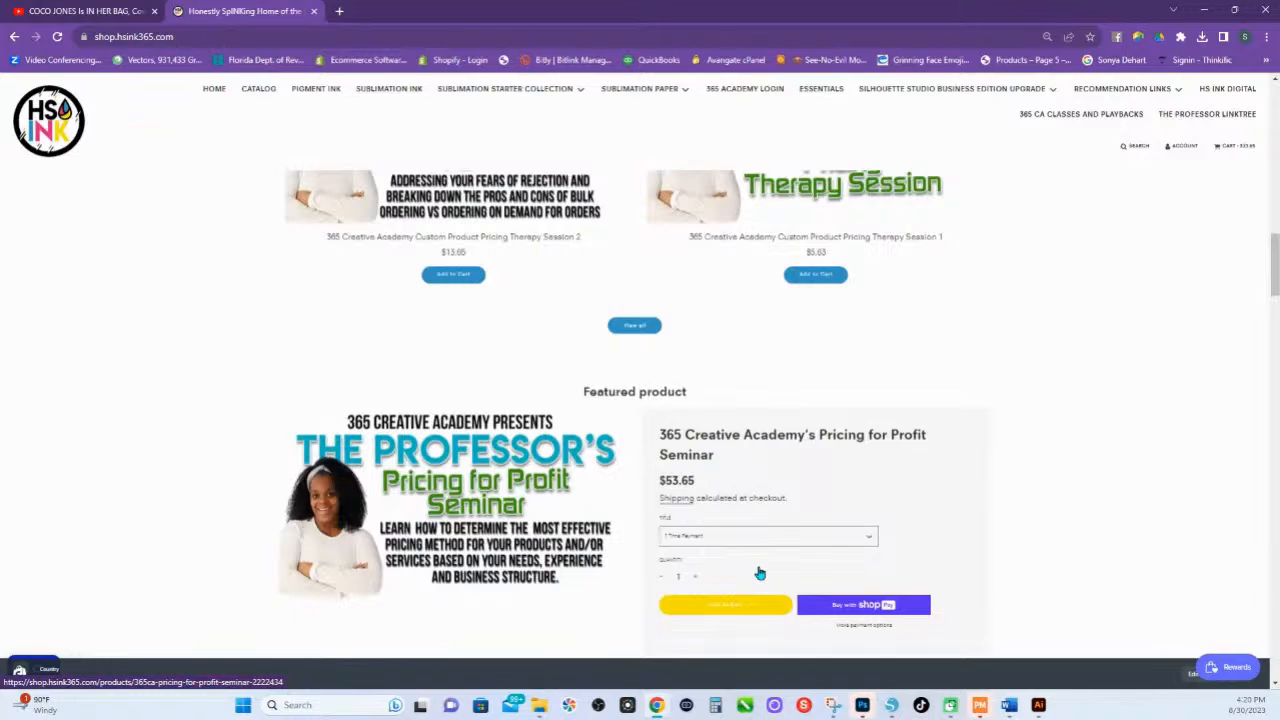
{"action": "scroll", "coordinate": [686, 566], "scroll_direction": "up", "scroll_amount": 2}
{"action": "scroll", "coordinate": [672, 572], "scroll_direction": "down", "scroll_amount": 2}
{"action": "scroll", "coordinate": [641, 571], "scroll_direction": "up", "scroll_amount": 3}
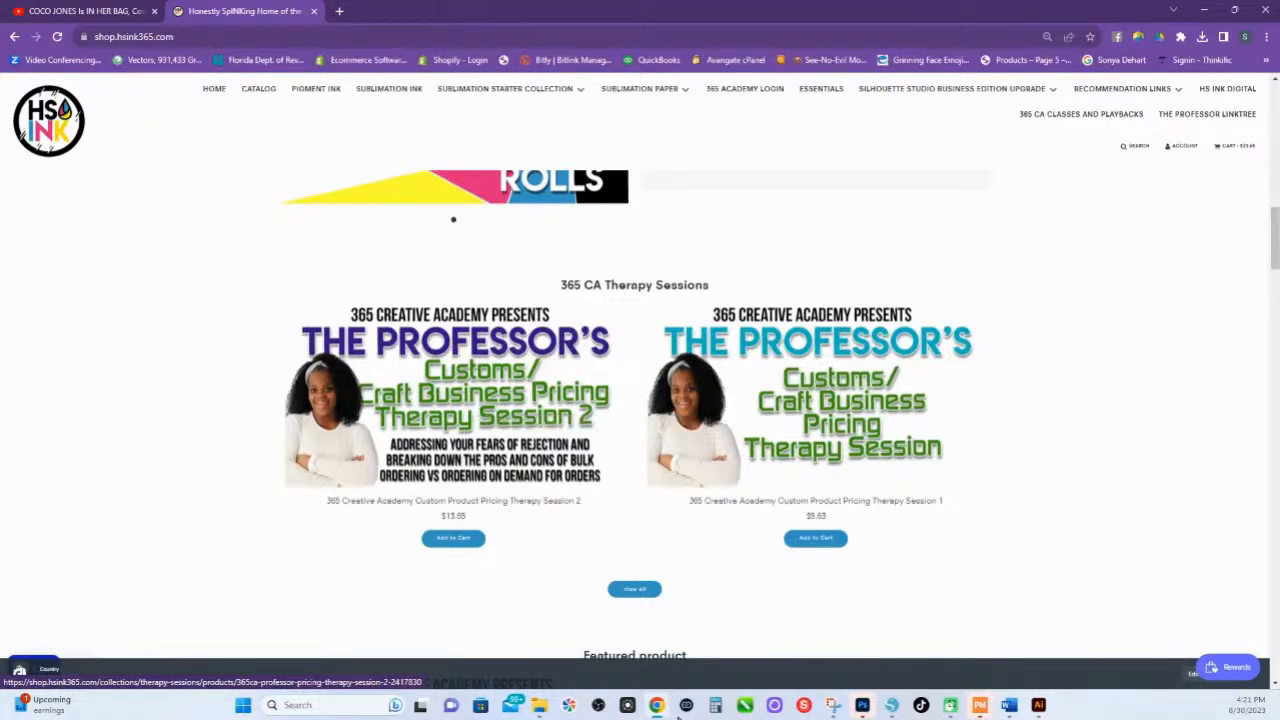
{"action": "left_click", "coordinate": [891, 705]}
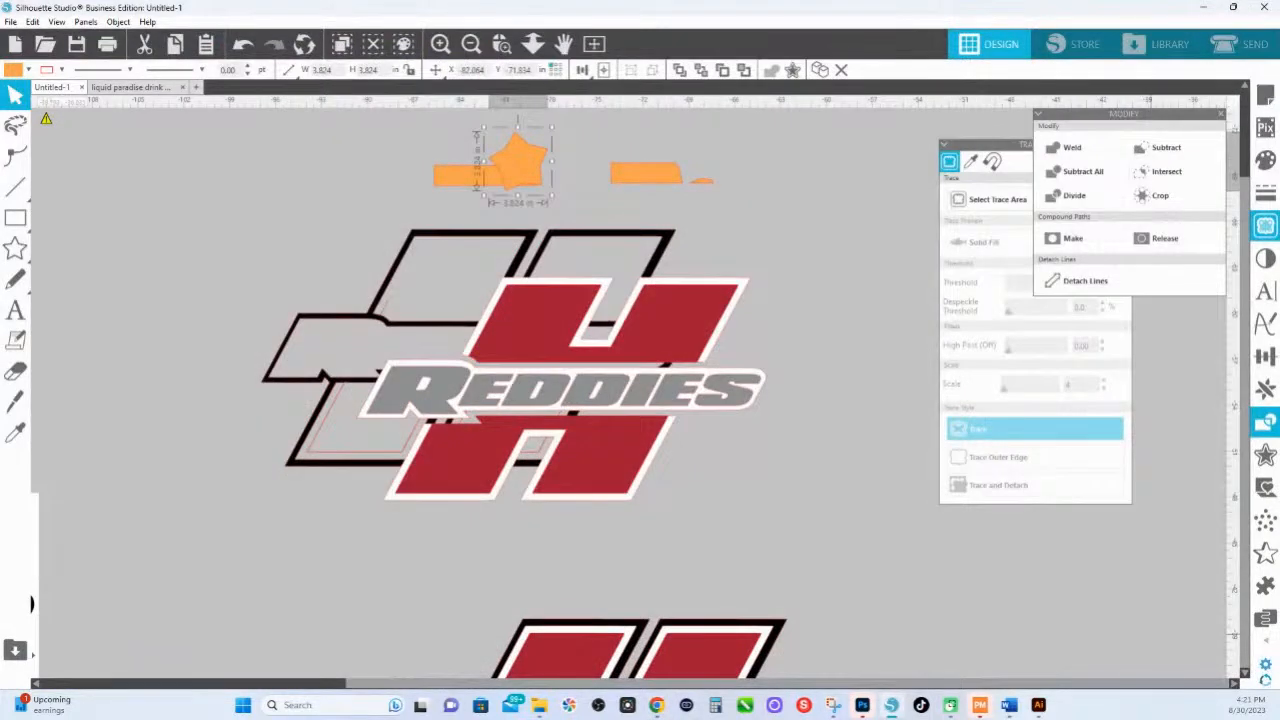